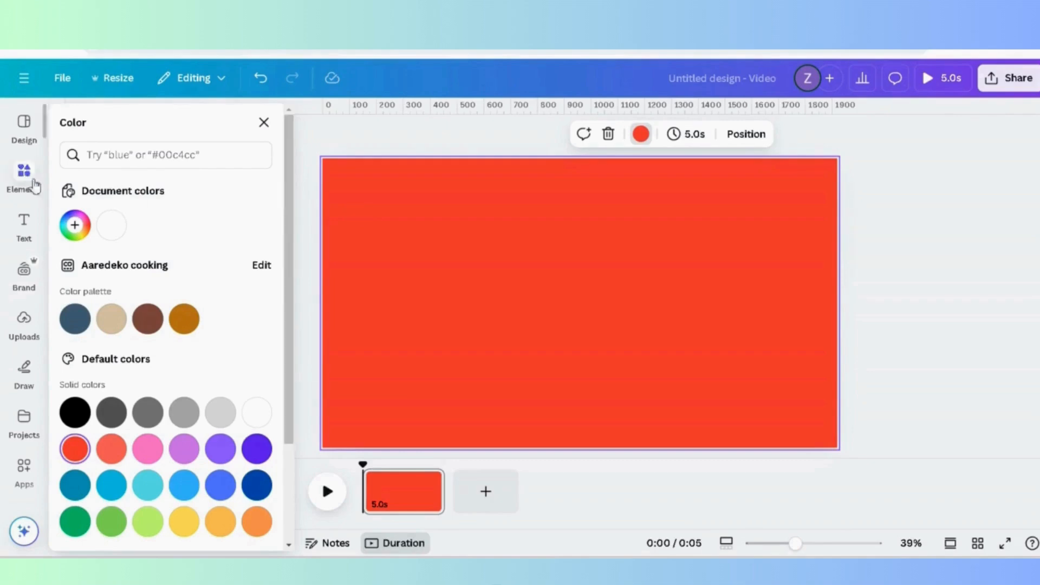
Step: Search the graphics for "circkle shadow" and add the circle with the dark drop shadow along its lower-right edge
left_click(182, 122)
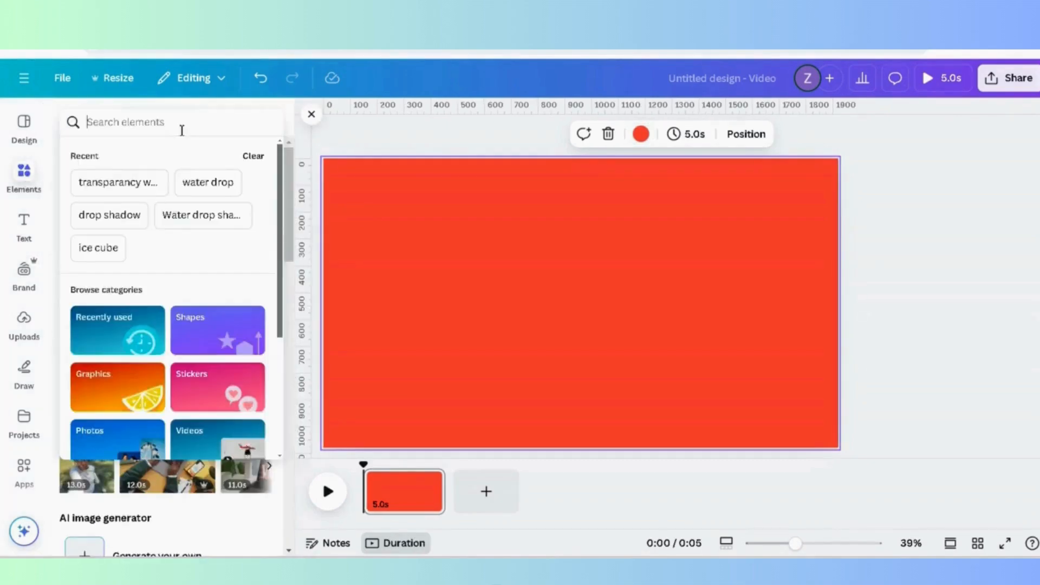
type("circkle shadow")
key("Return")
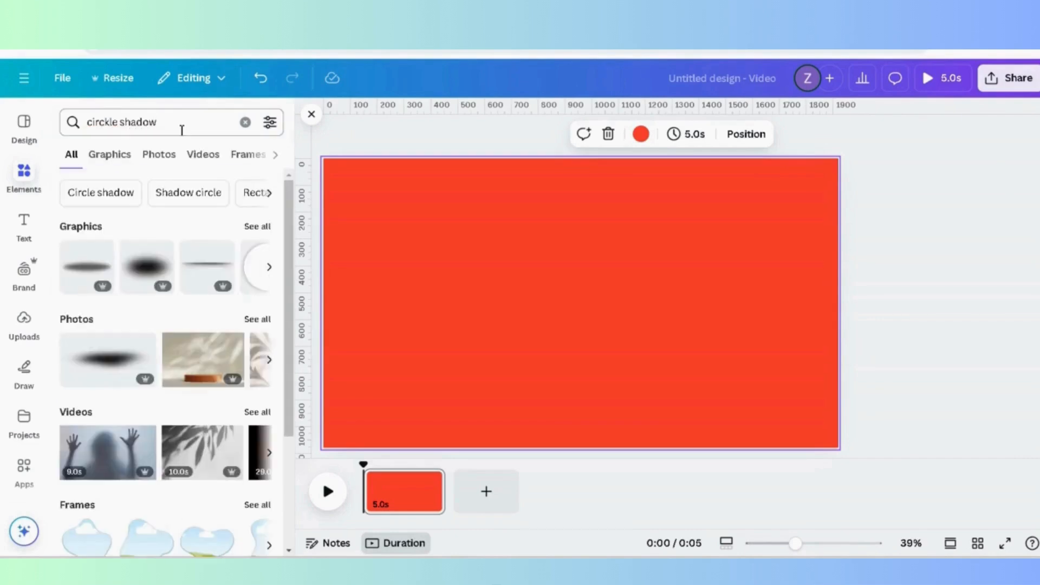
left_click(252, 228)
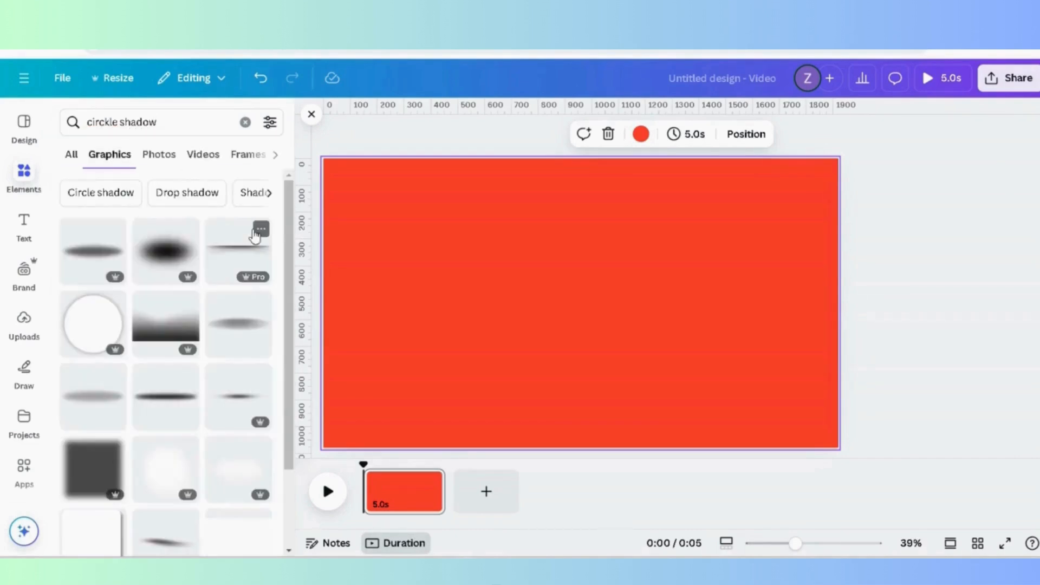
scroll(254, 236, "down", 5)
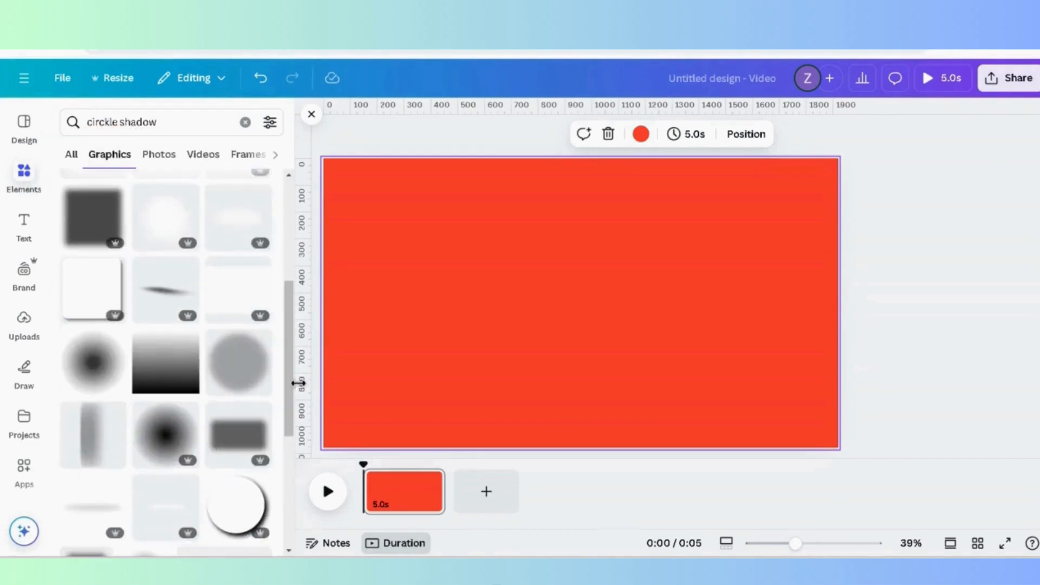
scroll(293, 402, "down", 4)
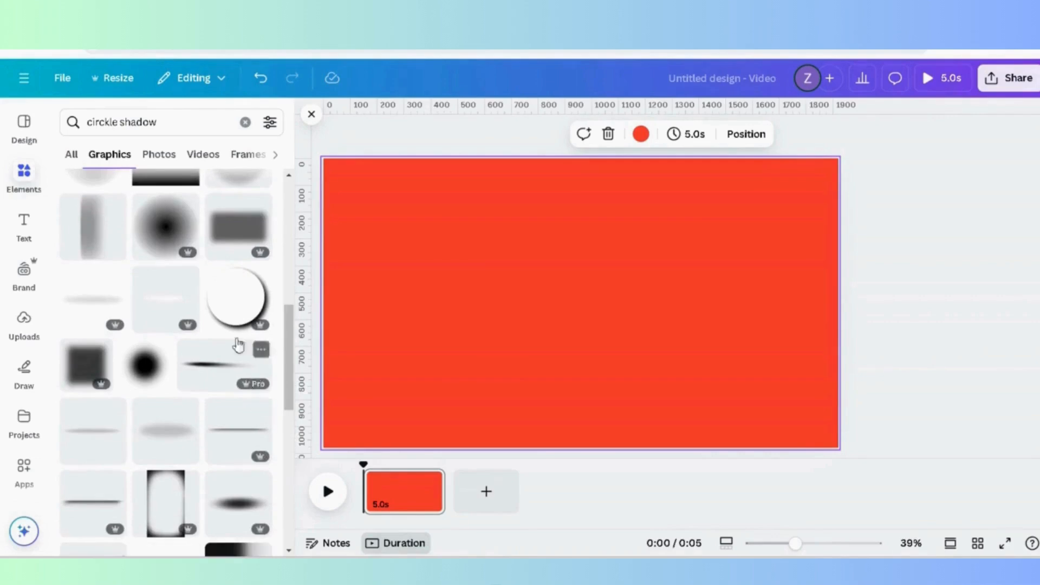
left_click(236, 303)
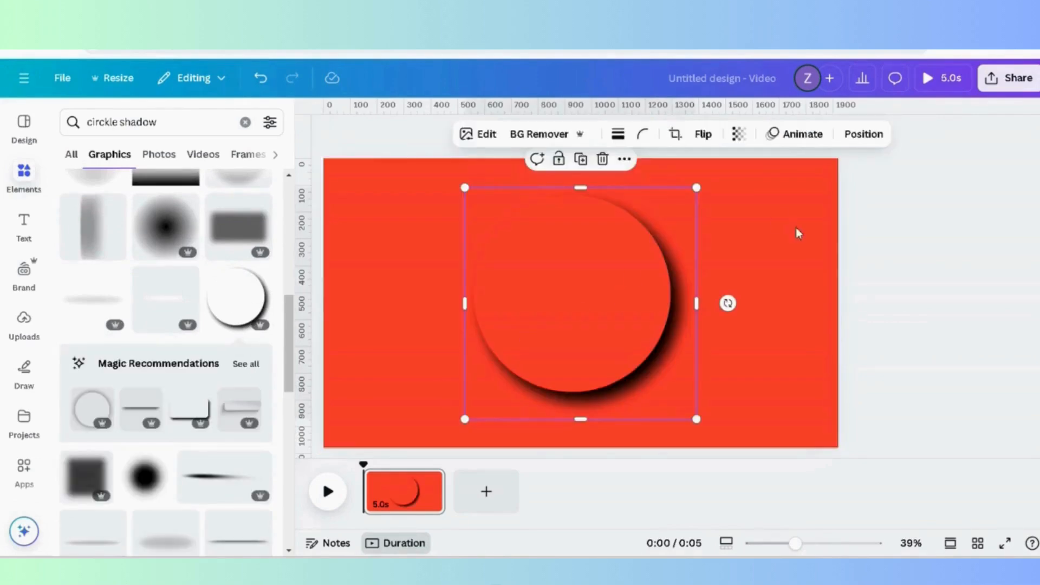
Step: Shift the circle shadow slightly down and to the right on the canvas and set its transparency to 70
left_click_drag(613, 287, 627, 318)
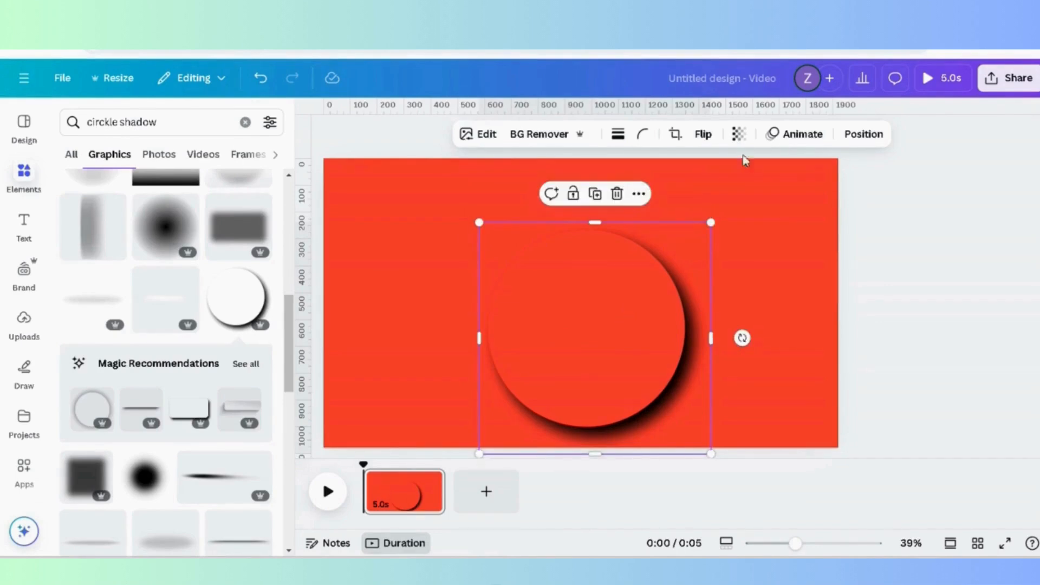
left_click(739, 133)
left_click_drag(773, 196, 744, 203)
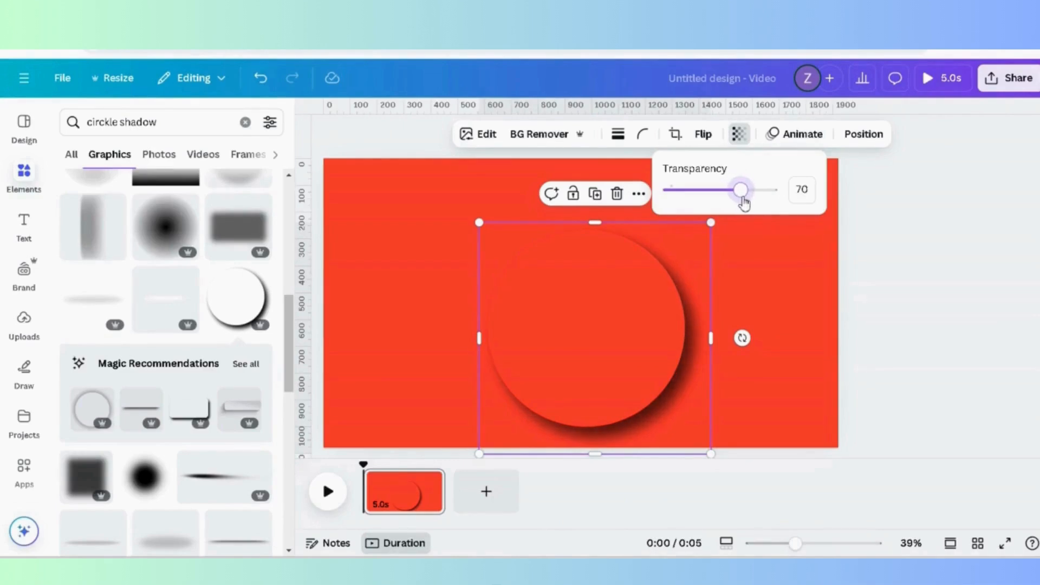
left_click(786, 256)
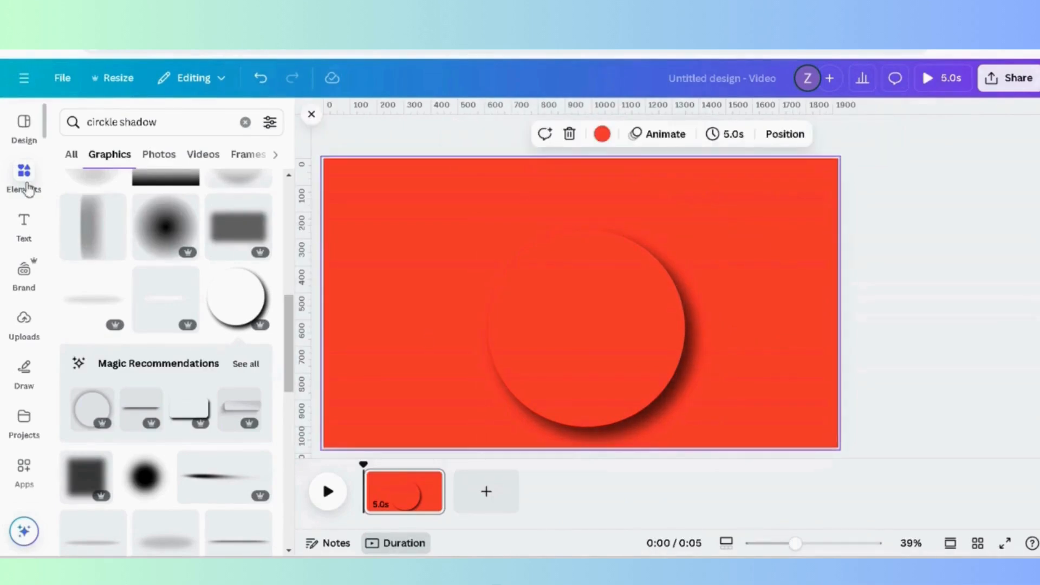
Step: Search the element photos for "coca cola" and add the yellow-background photo showing a bottle and a can
left_click(26, 179)
left_click(172, 130)
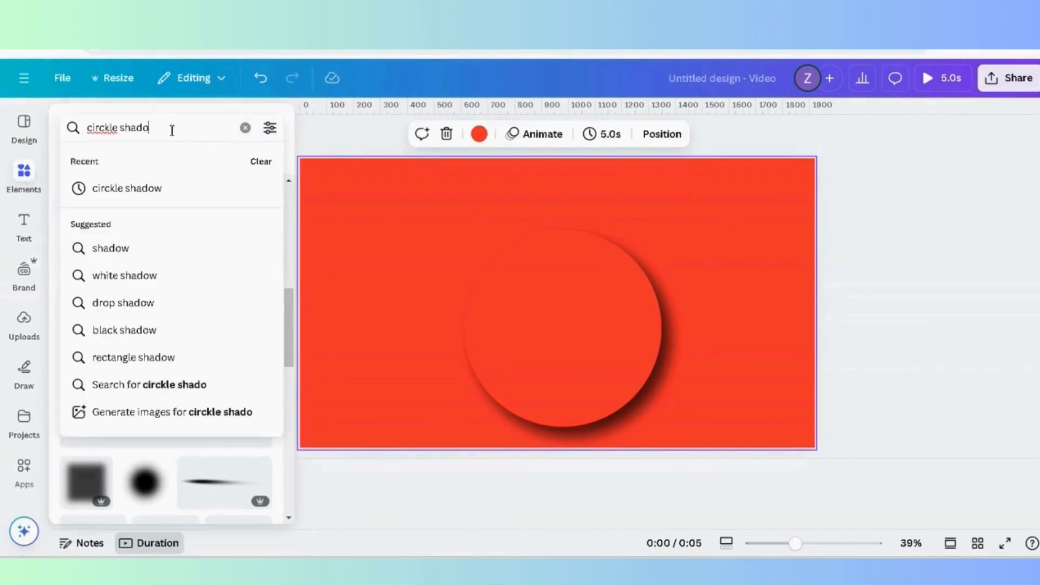
key("BackSpace")
key("BackSpace")
key("BackSpace")
key("BackSpace")
key("BackSpace")
key("BackSpace")
key("BackSpace")
key("BackSpace")
key("BackSpace")
key("BackSpace")
key("BackSpace")
key("BackSpace")
key("BackSpace")
type("coc")
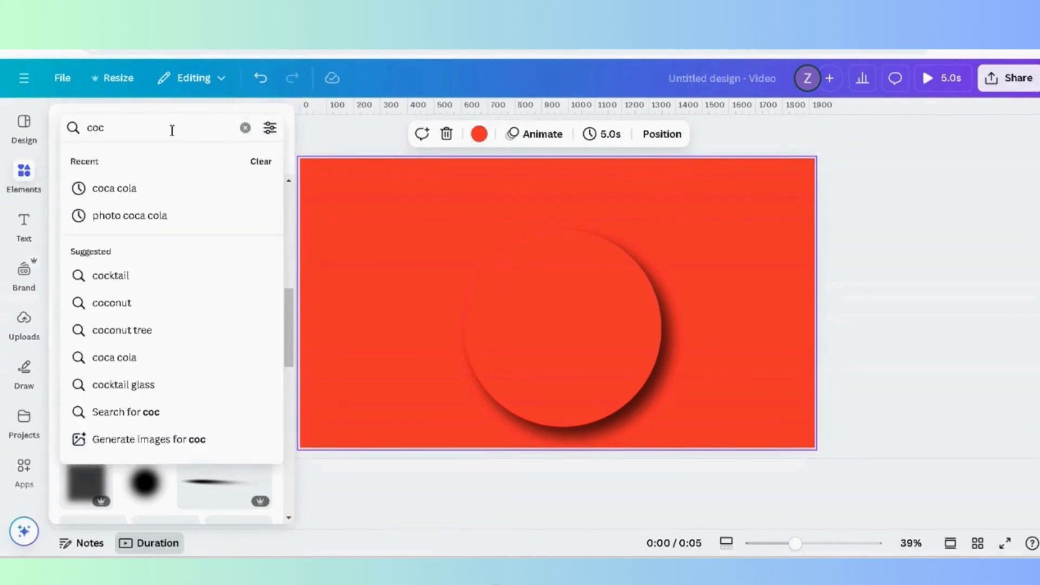
type("ca cola")
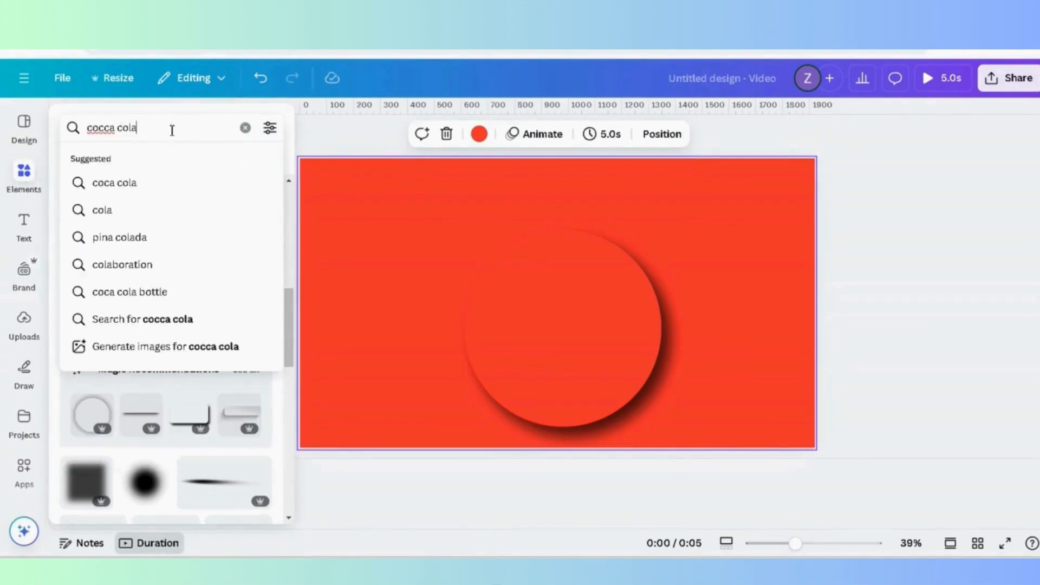
left_click(144, 182)
left_click(165, 163)
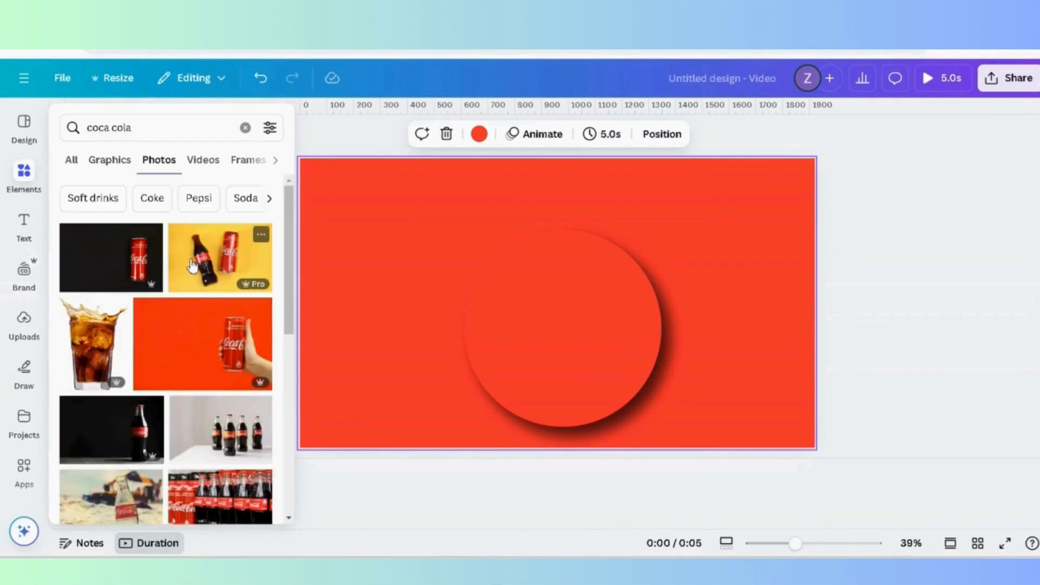
left_click(193, 266)
Step: Crop the photo from its left, right and bottom sides so that only the can is kept
left_click_drag(388, 307, 551, 301)
left_click_drag(731, 303, 642, 299)
left_click_drag(595, 419, 596, 377)
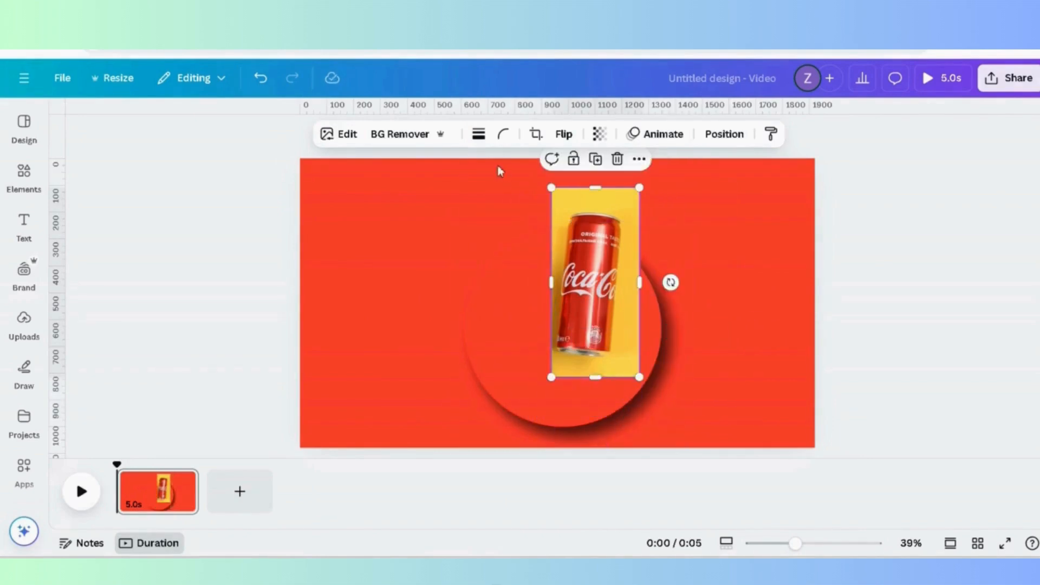
Step: Remove the can photo's background and tilt the can counter-clockwise inside the circle
left_click(401, 135)
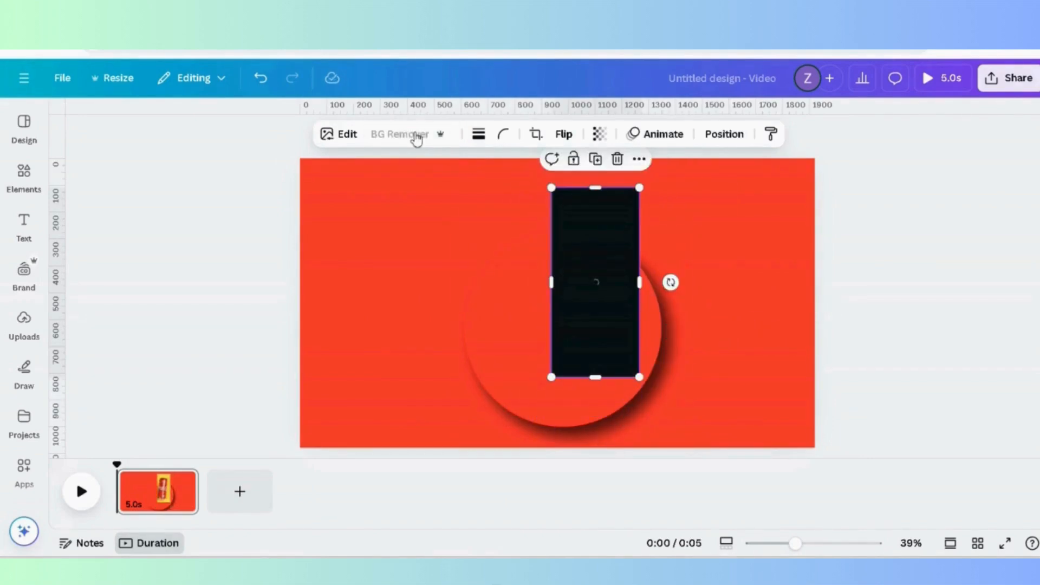
left_click_drag(670, 282, 645, 398)
left_click_drag(614, 279, 579, 328)
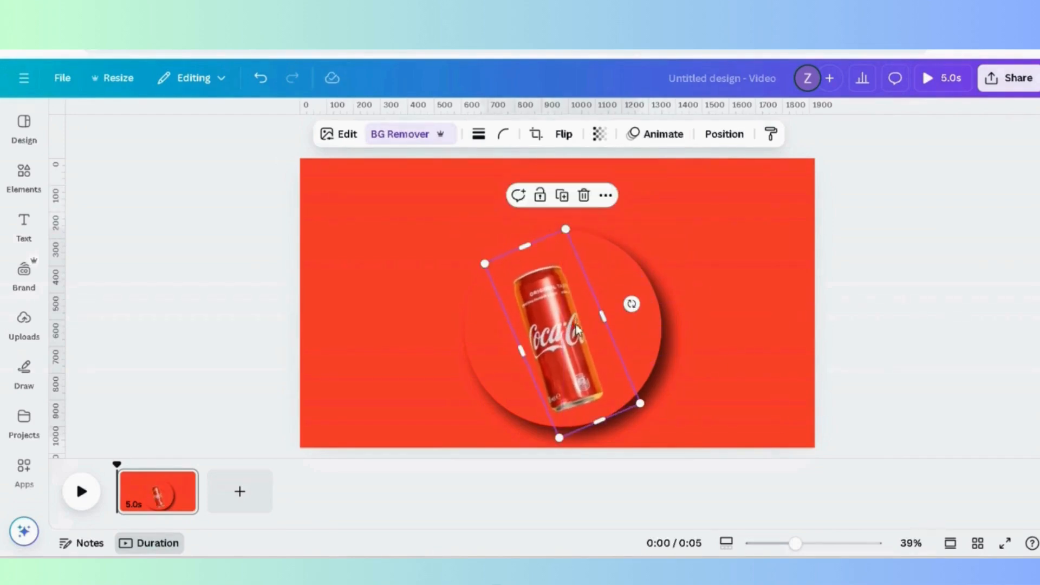
Step: Enlarge the tilted can slightly and reposition it over the circle
left_click_drag(488, 265, 456, 237)
left_click_drag(529, 292, 548, 289)
left_click(641, 299)
Step: Apply the Drop shadow effect to the can image
left_click(582, 319)
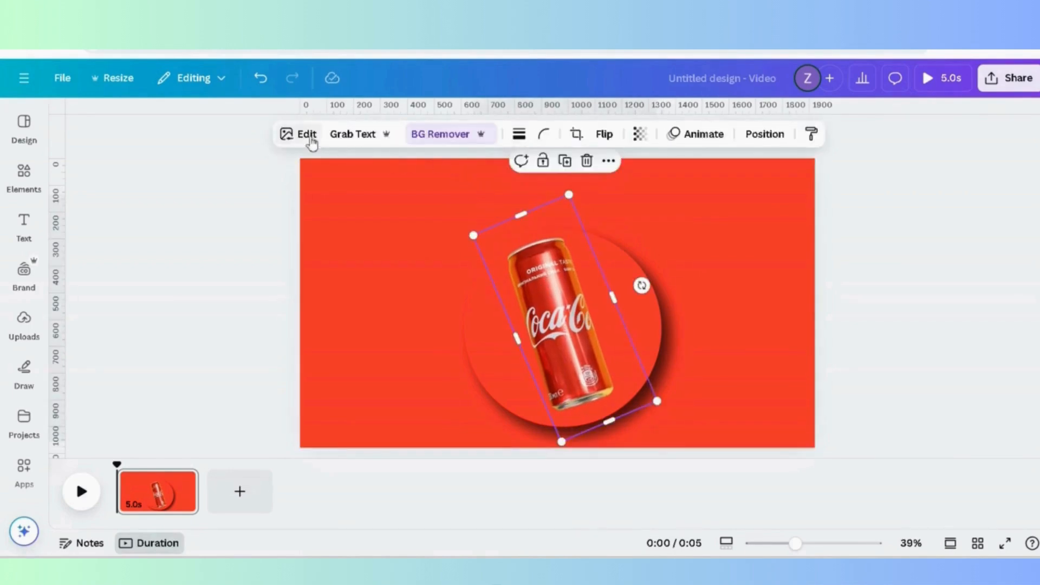
left_click(306, 133)
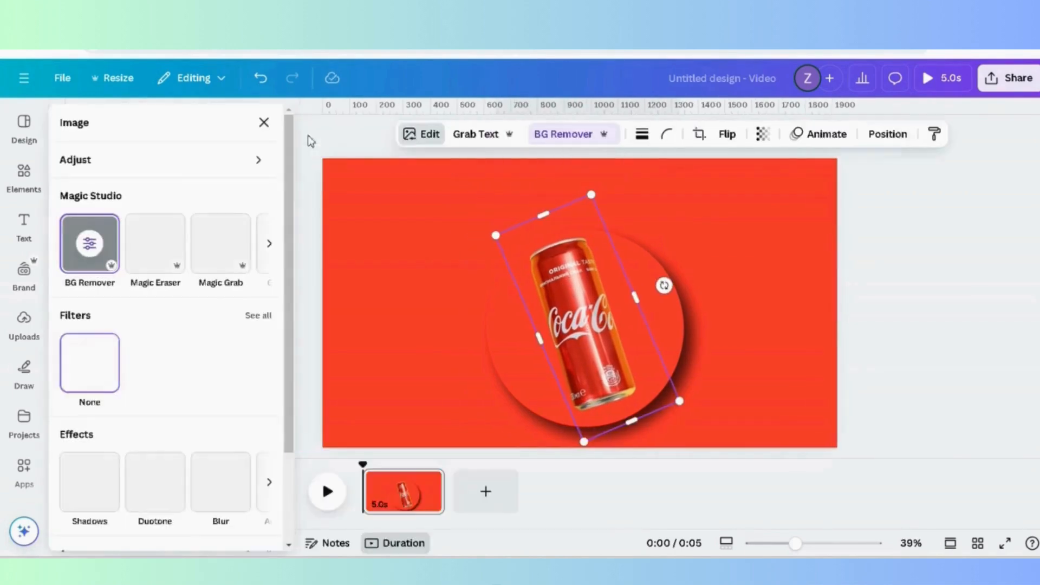
left_click(96, 486)
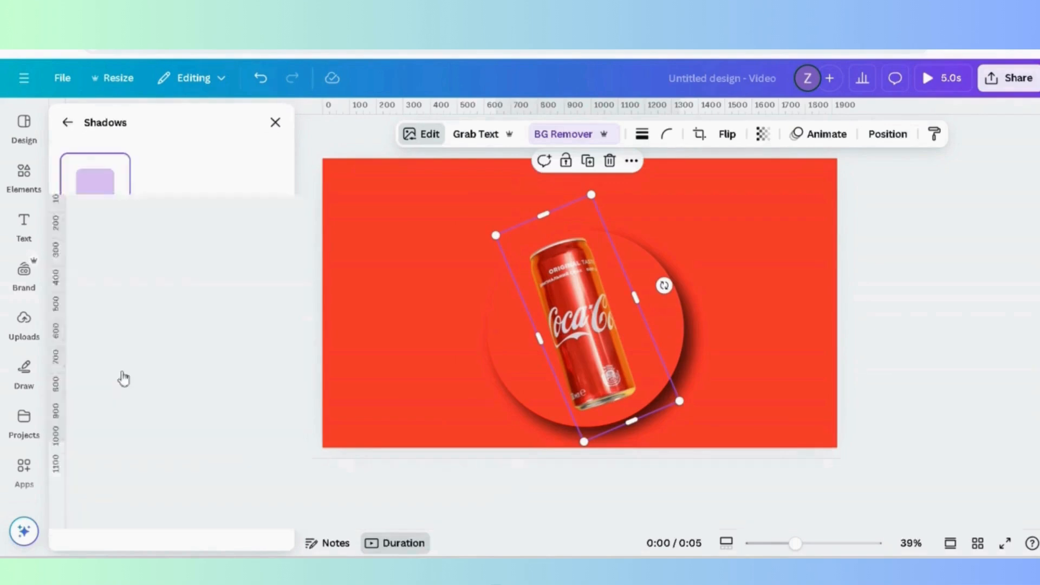
left_click(175, 291)
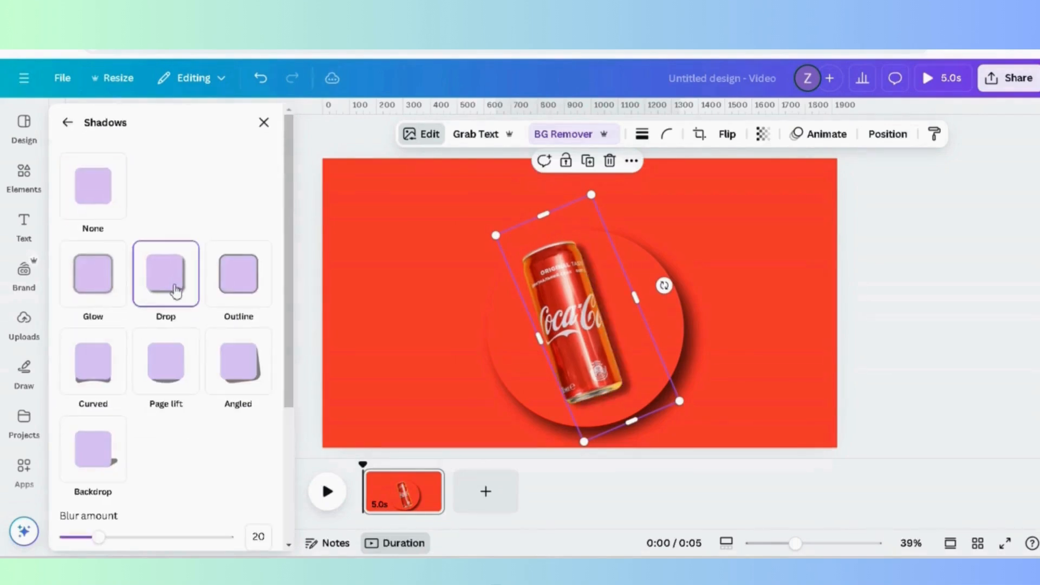
left_click(399, 336)
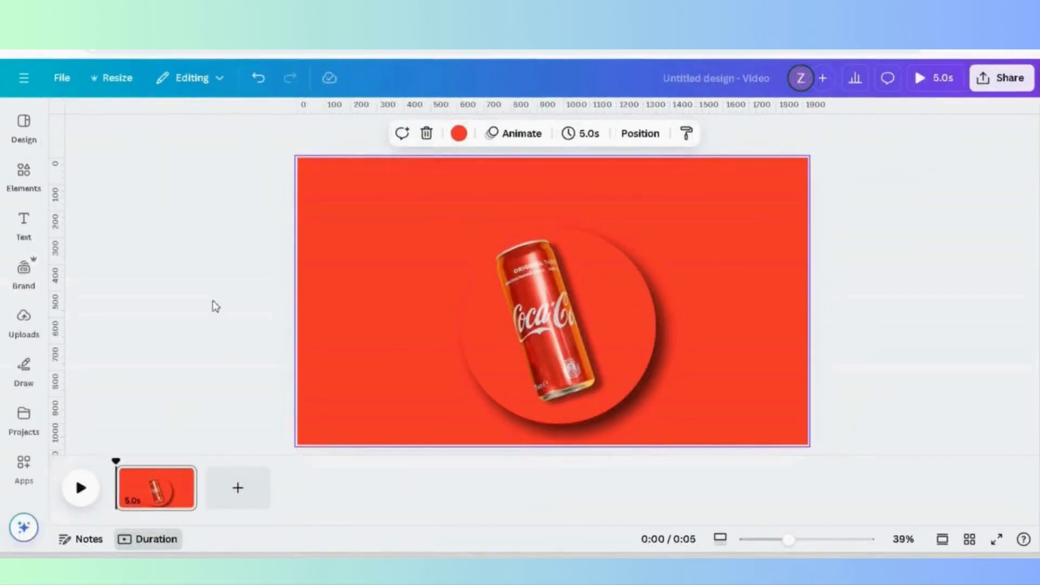
Step: Search the element photos for "black shadow corner" and add the soft elongated black shadow
left_click(23, 171)
left_click(148, 122)
key("BackSpace")
key("BackSpace")
key("BackSpace")
key("BackSpace")
key("BackSpace")
key("BackSpace")
key("BackSpace")
key("BackSpace")
type("black shadow")
key("Return")
type("corner")
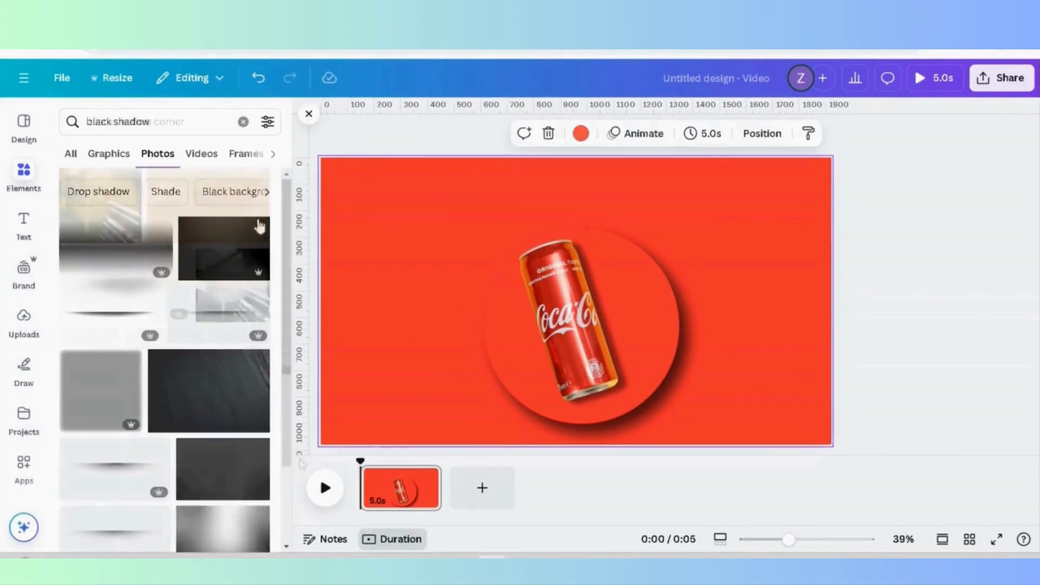
key("Return")
left_click(126, 253)
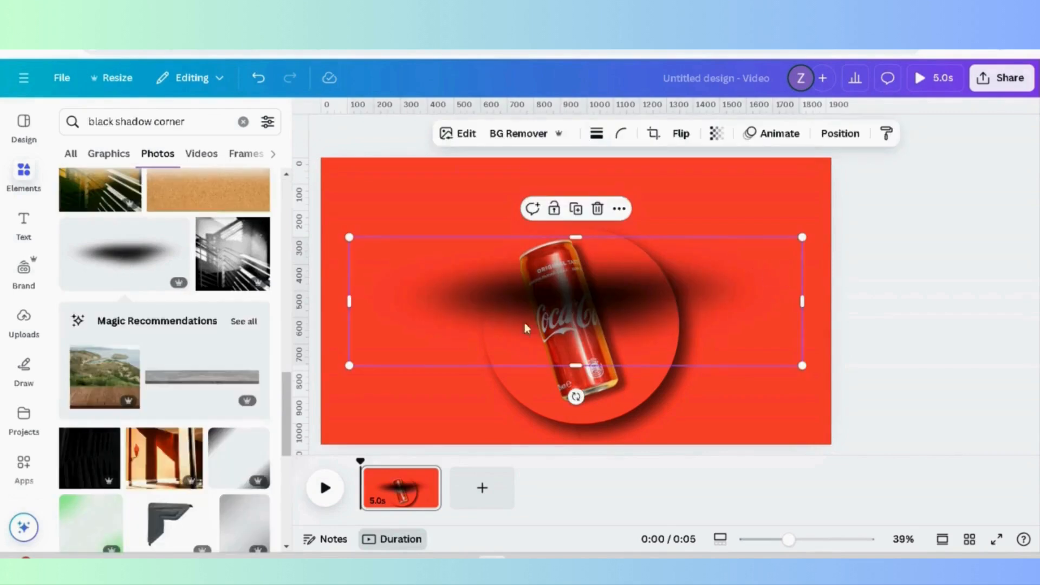
Step: Crop the black shadow to its right part, then rotate it upright and stretch it at the canvas's right edge
left_click_drag(356, 308, 637, 304)
left_click_drag(719, 396, 624, 300)
left_click_drag(721, 220, 714, 181)
left_click_drag(721, 266, 791, 286)
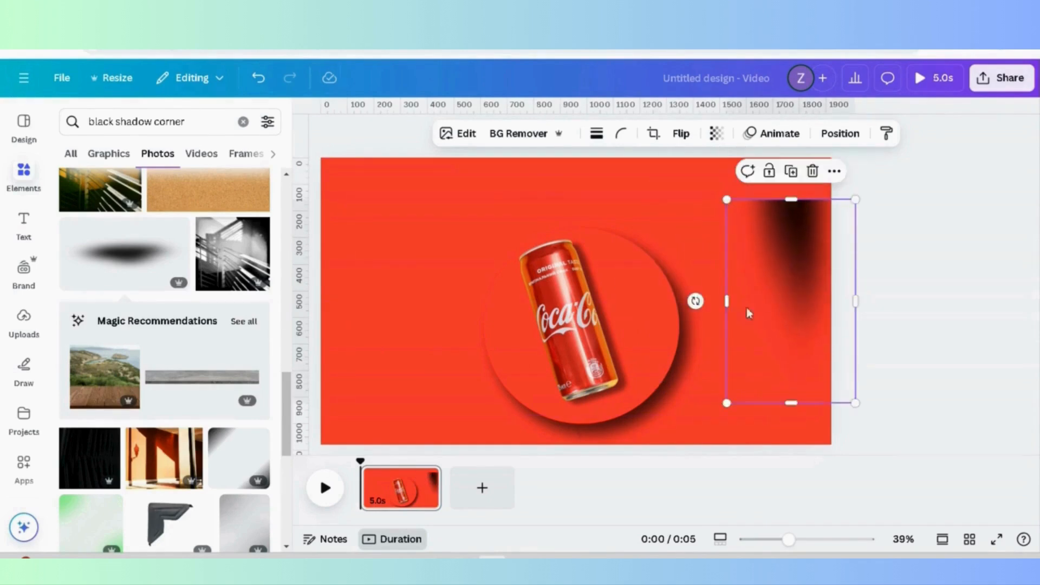
left_click_drag(724, 301, 670, 301)
Step: Set the black shadow's transparency to 51 and fit it into the canvas's upper-right corner
left_click(718, 145)
left_click_drag(745, 195, 701, 206)
left_click_drag(769, 281, 791, 236)
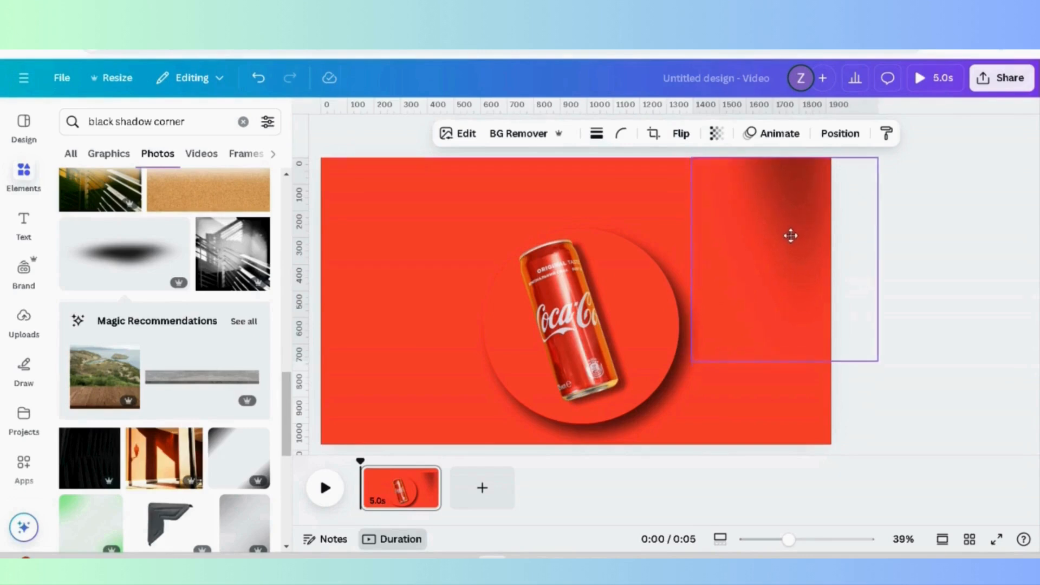
left_click(953, 262)
left_click(803, 223)
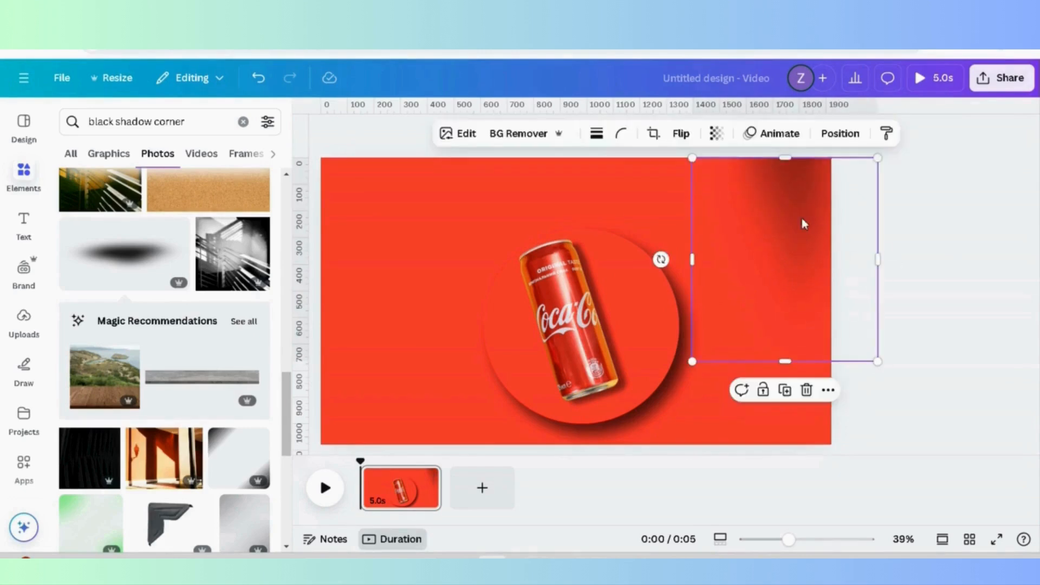
left_click(716, 134)
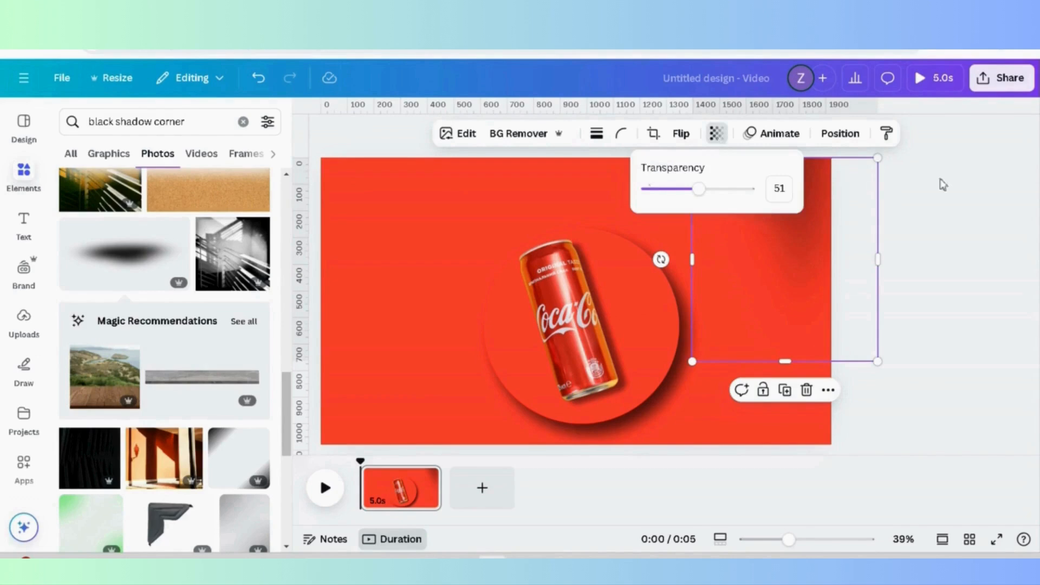
left_click(866, 182)
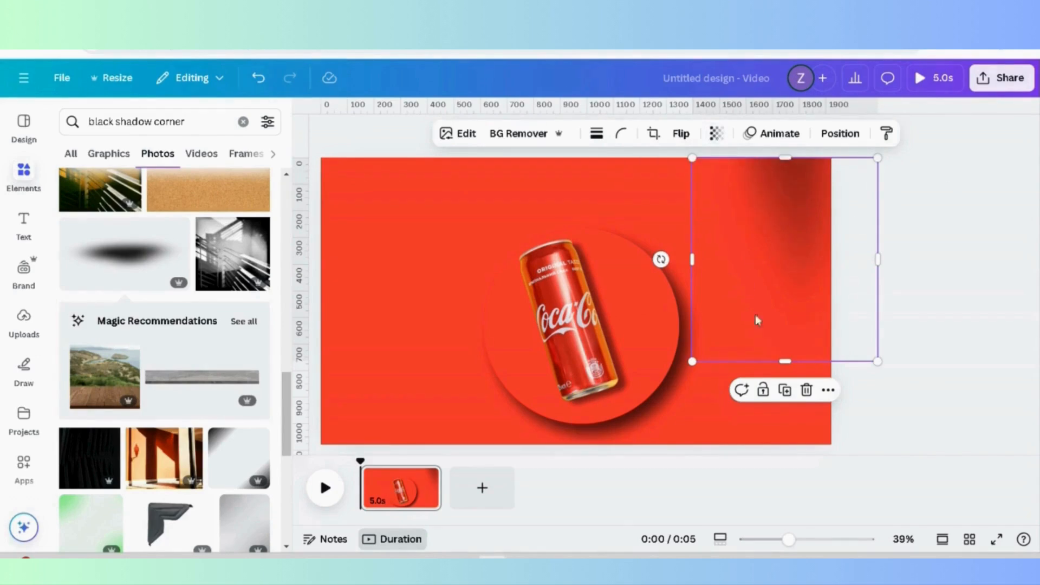
Step: Place a horizontally flipped duplicate of the corner shadow in the canvas's lower-left corner
left_click(785, 390)
left_click_drag(789, 243, 413, 285)
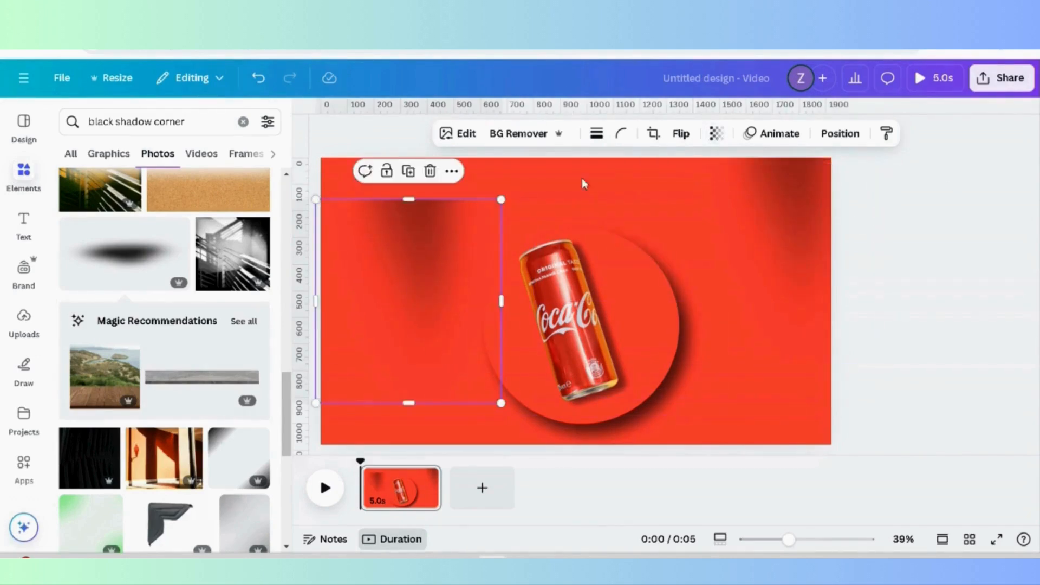
left_click(680, 133)
left_click(684, 171)
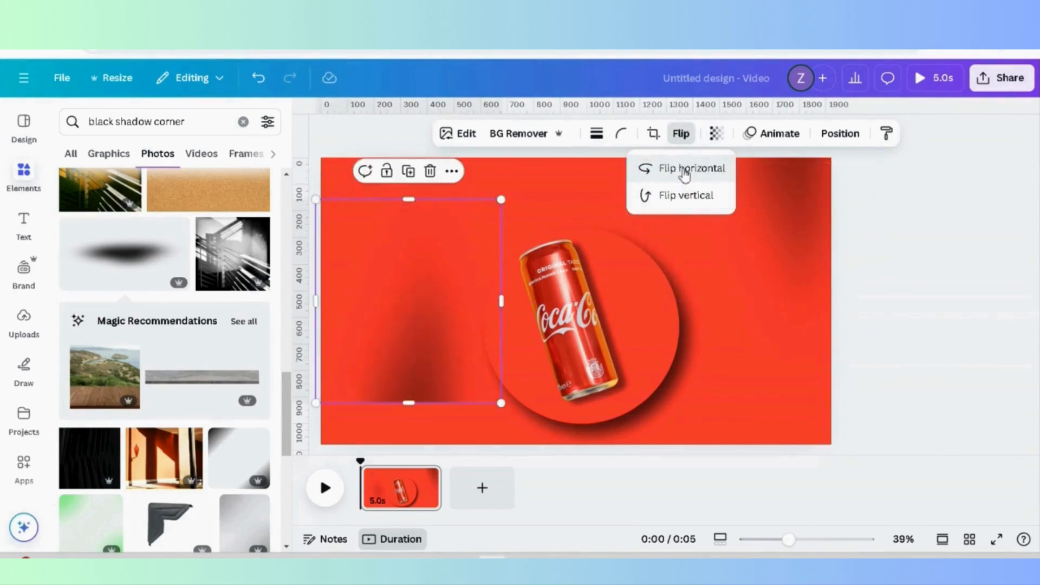
left_click(687, 196)
left_click(686, 171)
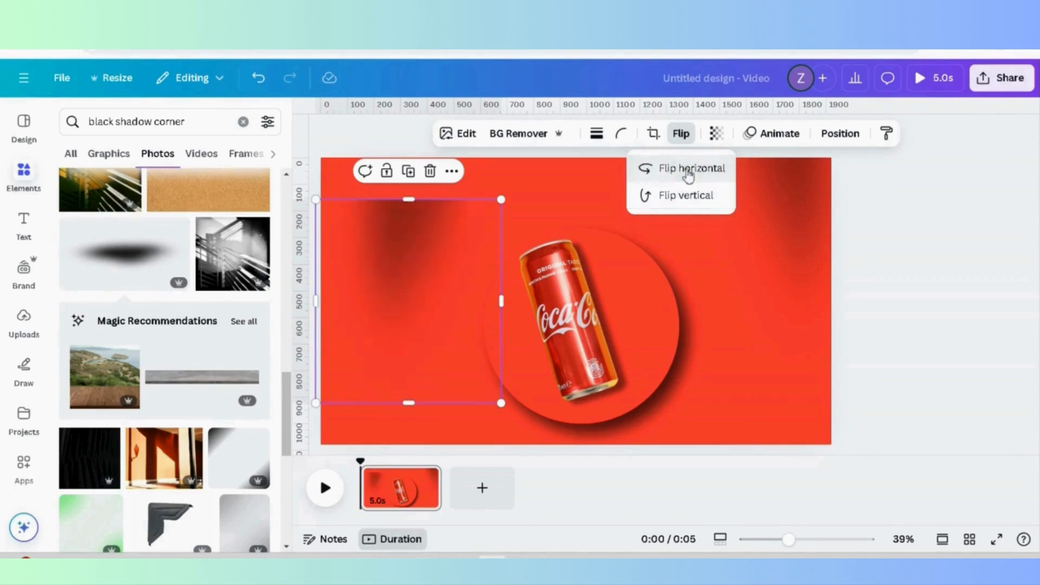
left_click(671, 197)
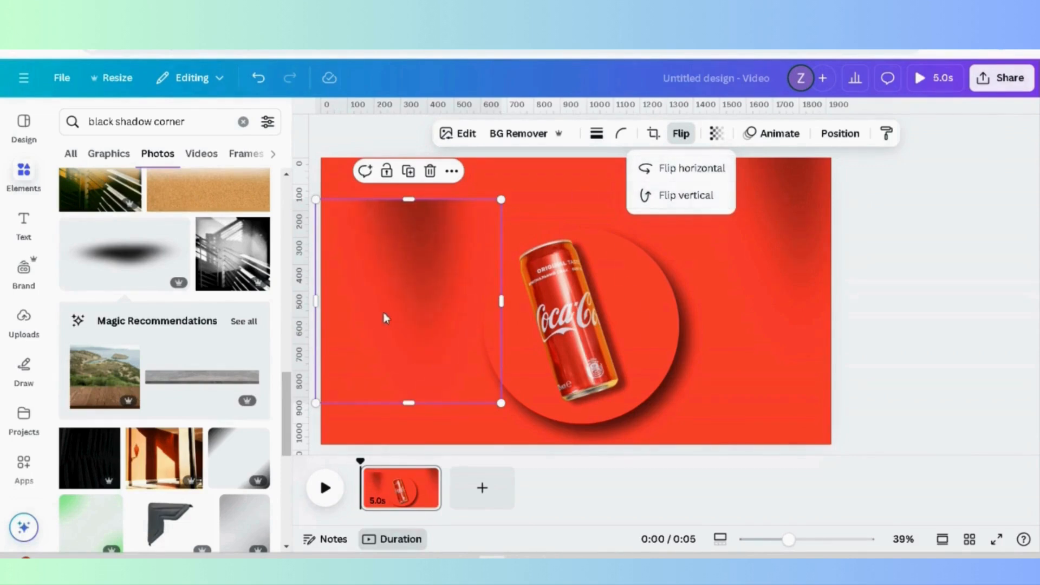
left_click(680, 173)
left_click_drag(361, 362, 286, 410)
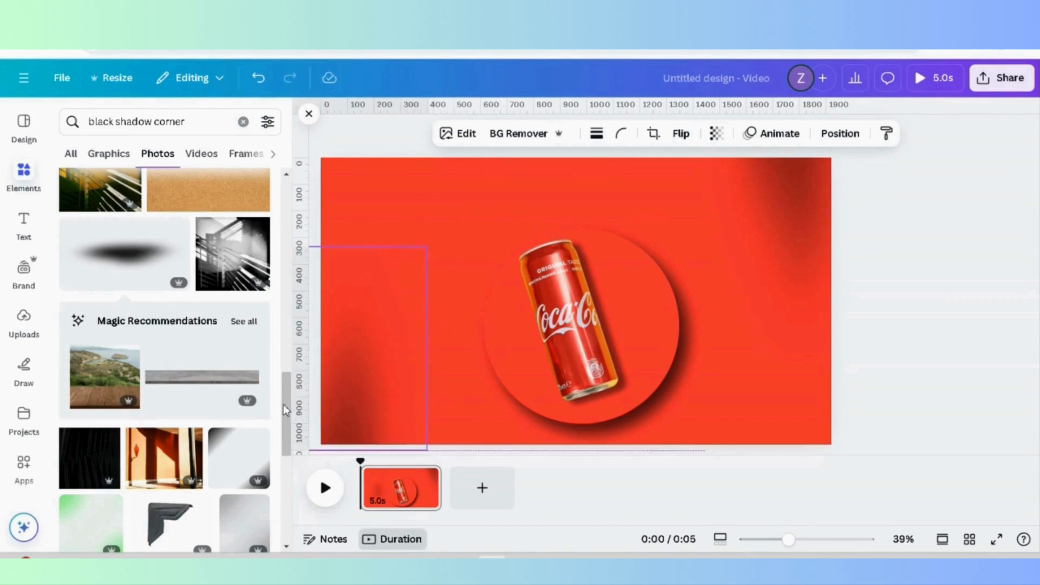
left_click(930, 323)
Step: Search the element graphics for "splash water" and add the curved water splash
left_click(207, 121)
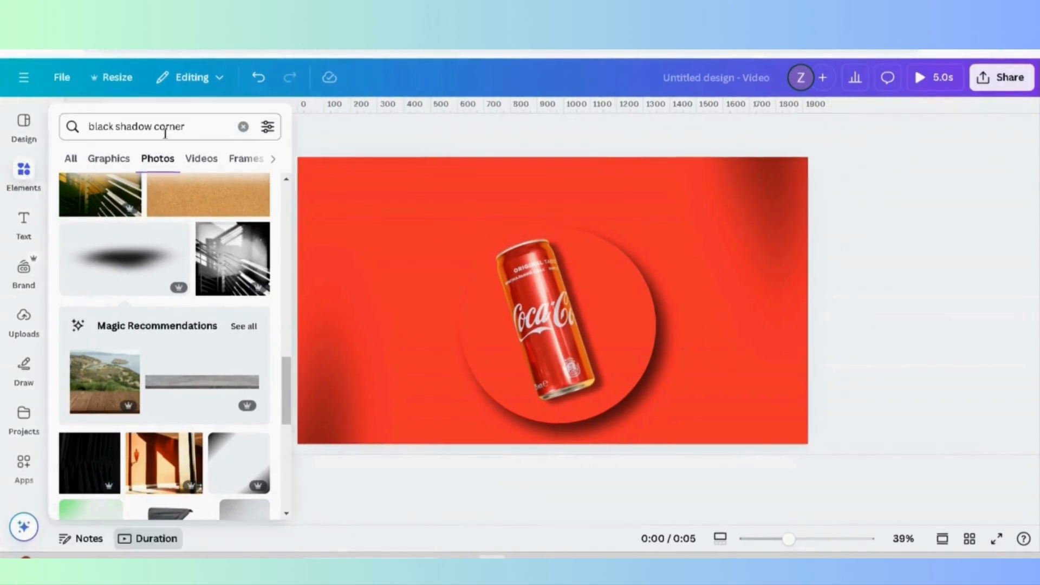
key("BackSpace")
key("BackSpace")
key("BackSpace")
key("BackSpace")
key("BackSpace")
key("BackSpace")
key("BackSpace")
key("BackSpace")
key("BackSpace")
key("BackSpace")
key("BackSpace")
key("BackSpace")
key("BackSpace")
key("BackSpace")
key("BackSpace")
key("BackSpace")
key("BackSpace")
key("BackSpace")
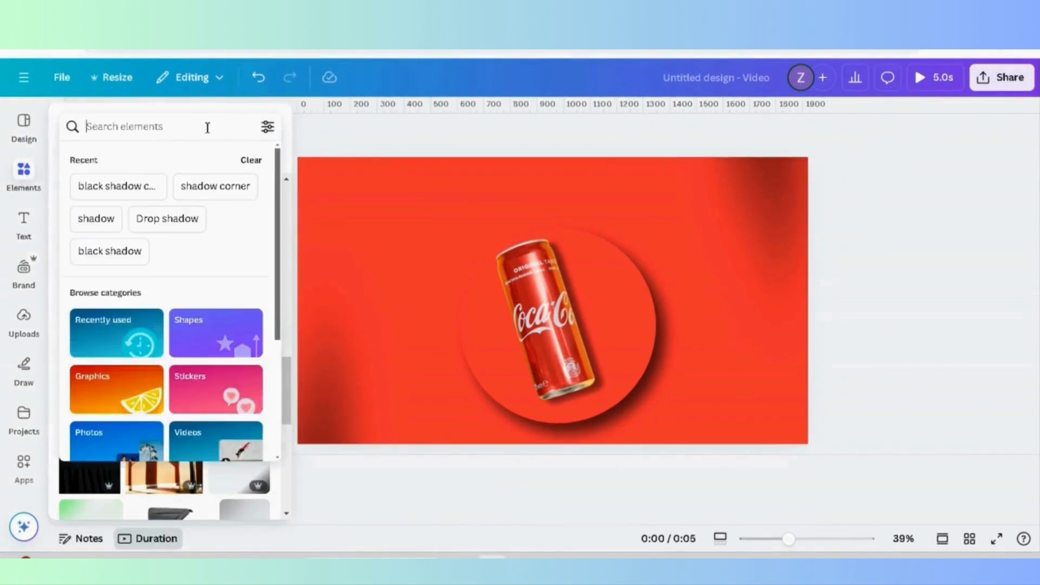
type("splas")
type("h water")
key("BackSpace")
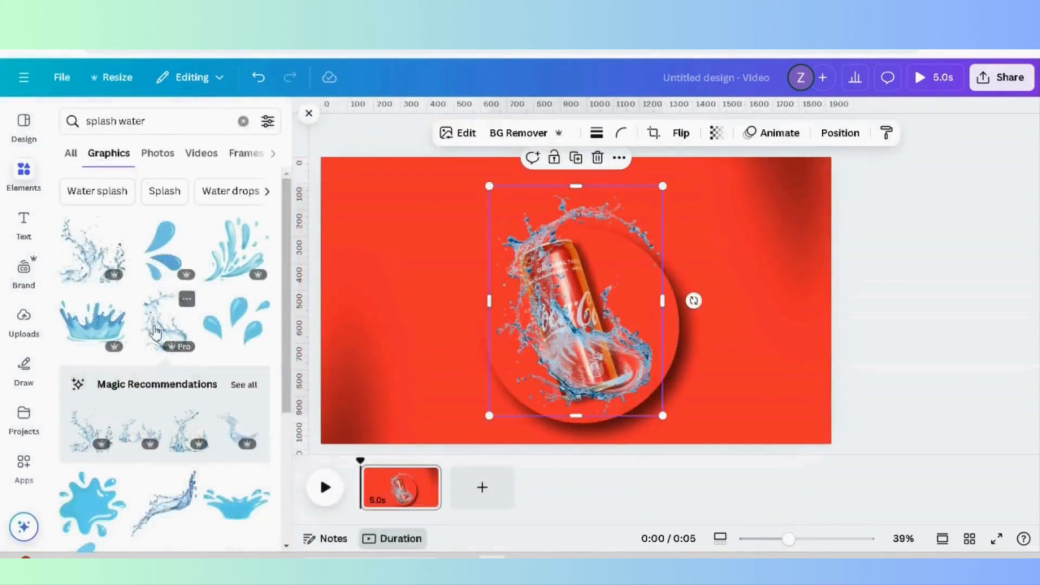
Step: Resize the water splash to wrap around the can's left side and set its transparency to 80
left_click_drag(663, 418, 630, 374)
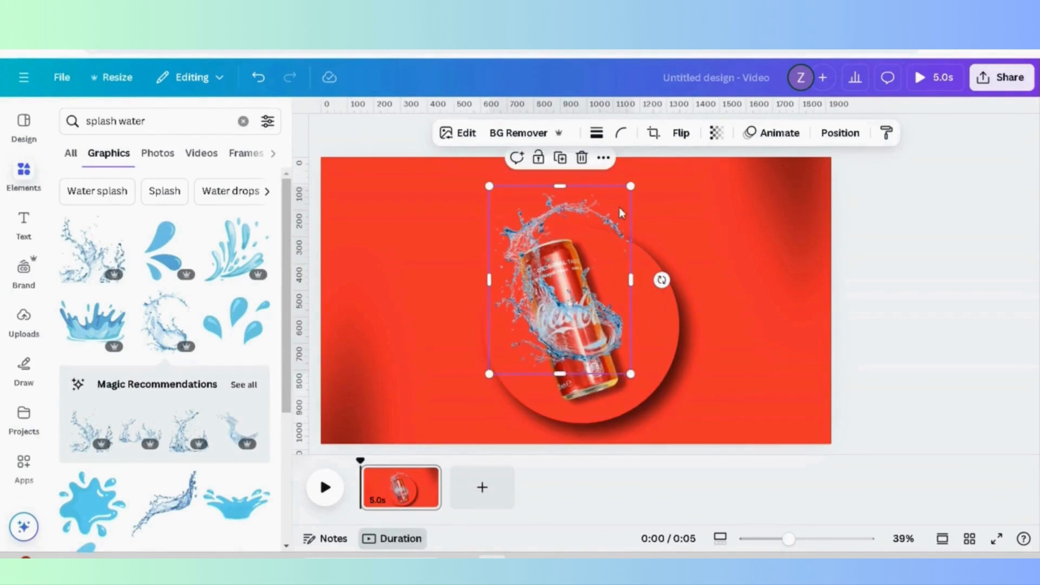
left_click_drag(571, 271, 574, 310)
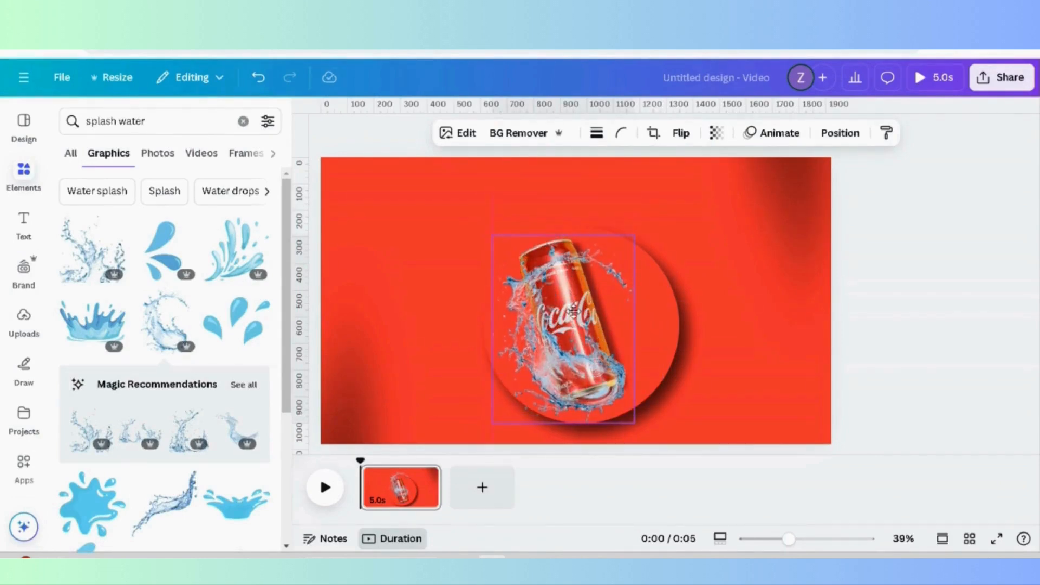
left_click_drag(575, 310, 578, 312)
left_click_drag(499, 236, 476, 206)
left_click_drag(543, 319, 548, 320)
left_click(717, 133)
left_click_drag(754, 198, 731, 200)
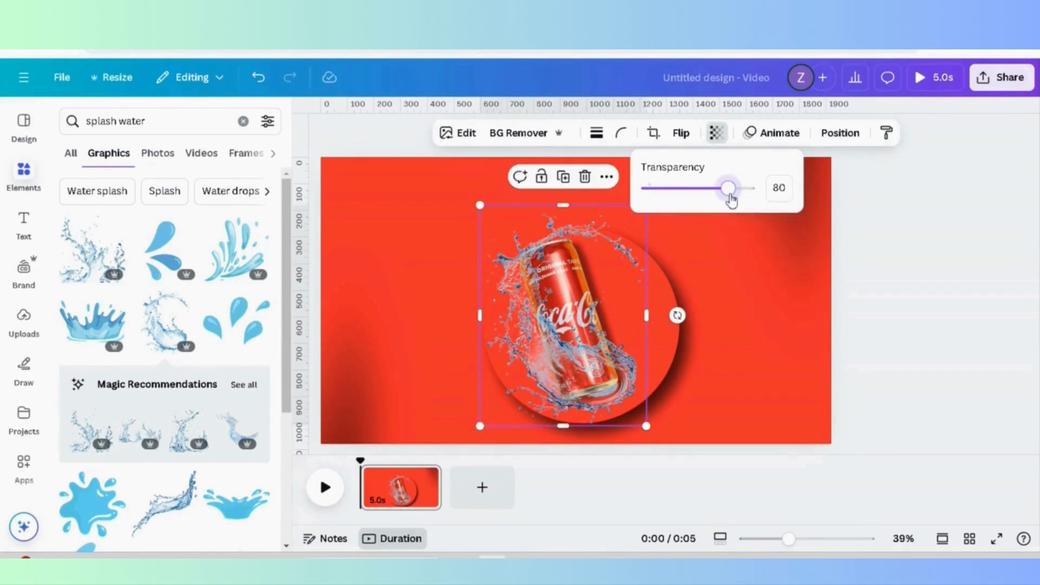
left_click(743, 268)
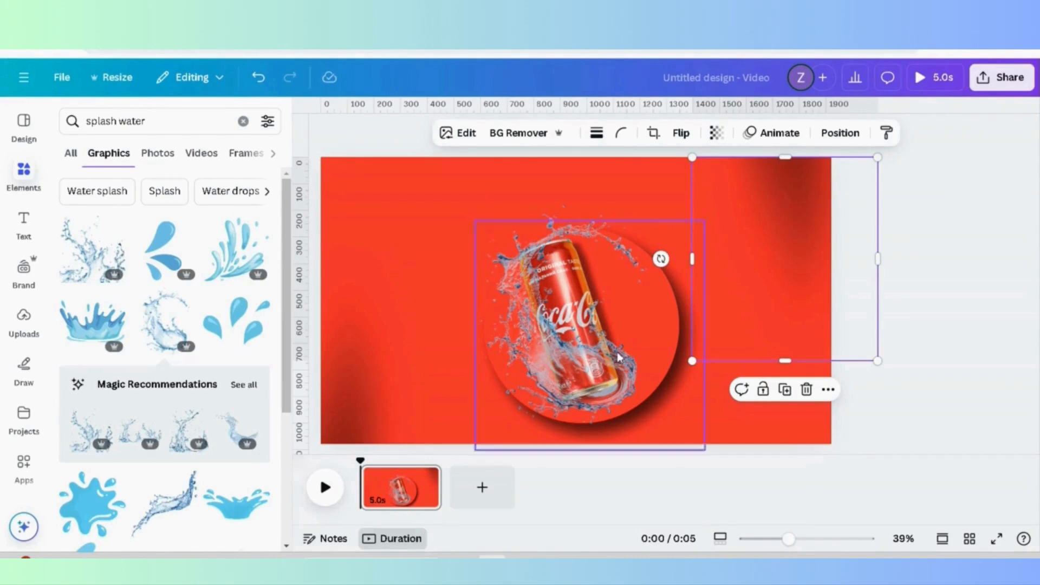
Step: Duplicate the water splash, offset the copy to the right of the original, and flip it horizontally
left_click(551, 371)
left_click_drag(560, 331, 625, 312)
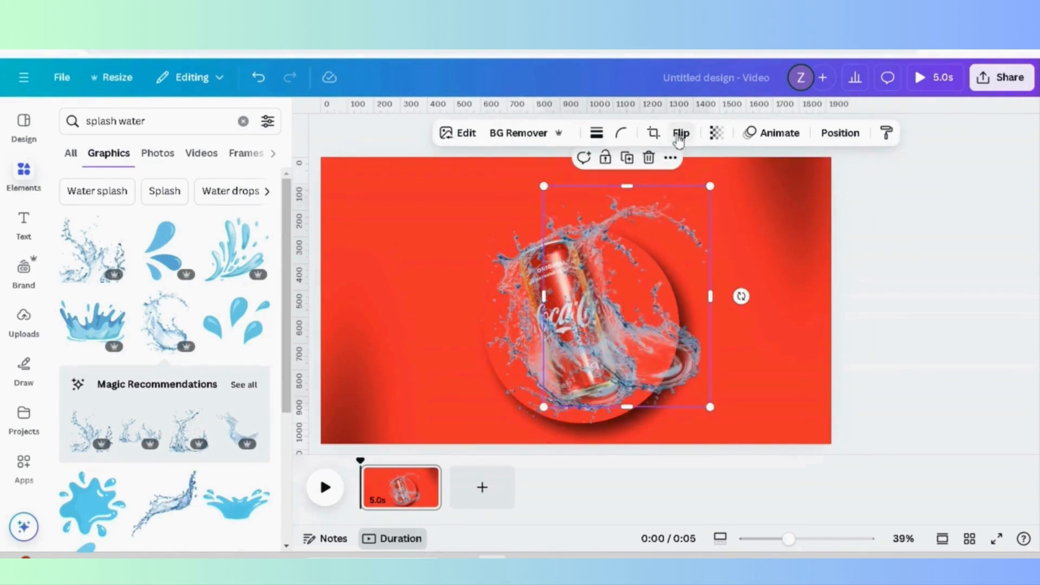
left_click(680, 133)
left_click(671, 168)
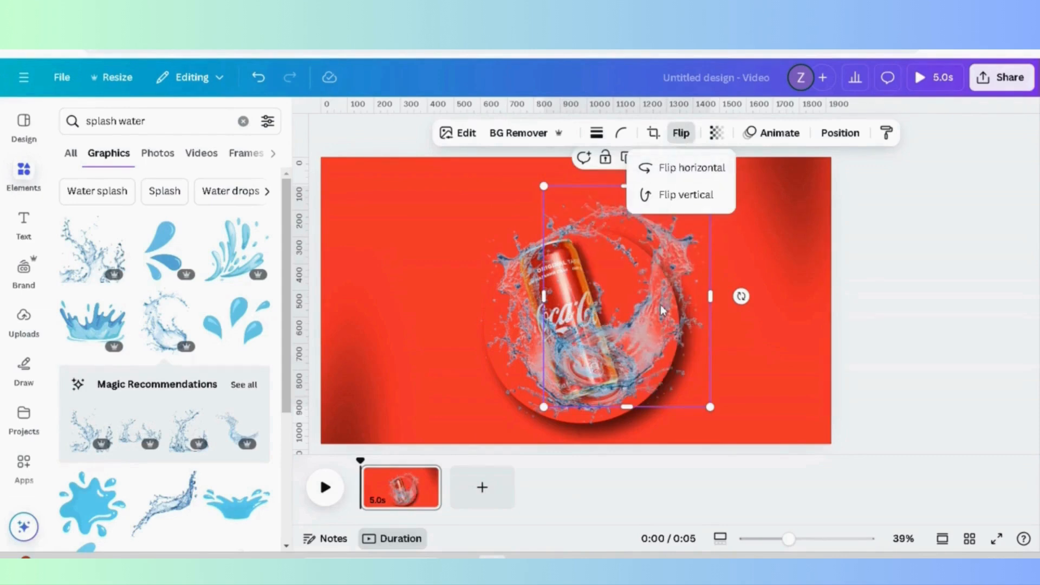
Step: Move the flipped splash's layer behind the can, directly above the shadowed circle
right_click(661, 310)
mouse_move(706, 262)
left_click(563, 381)
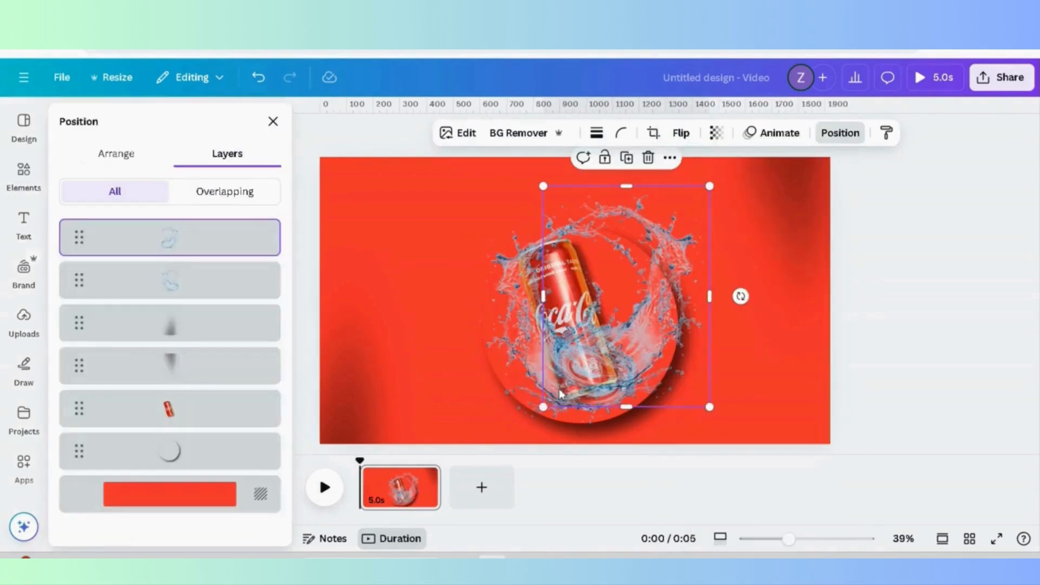
left_click_drag(208, 242, 200, 417)
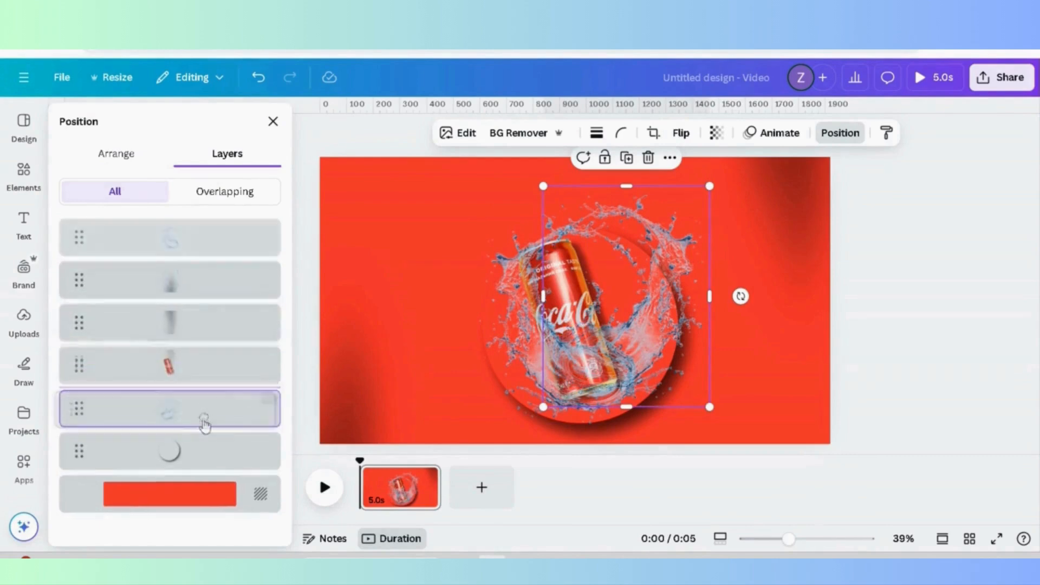
Step: Fit the flipped splash within the right half of the circle and make it more transparent
left_click_drag(679, 296, 644, 328)
left_click(716, 133)
left_click_drag(754, 188, 700, 201)
left_click(916, 223)
left_click(915, 222)
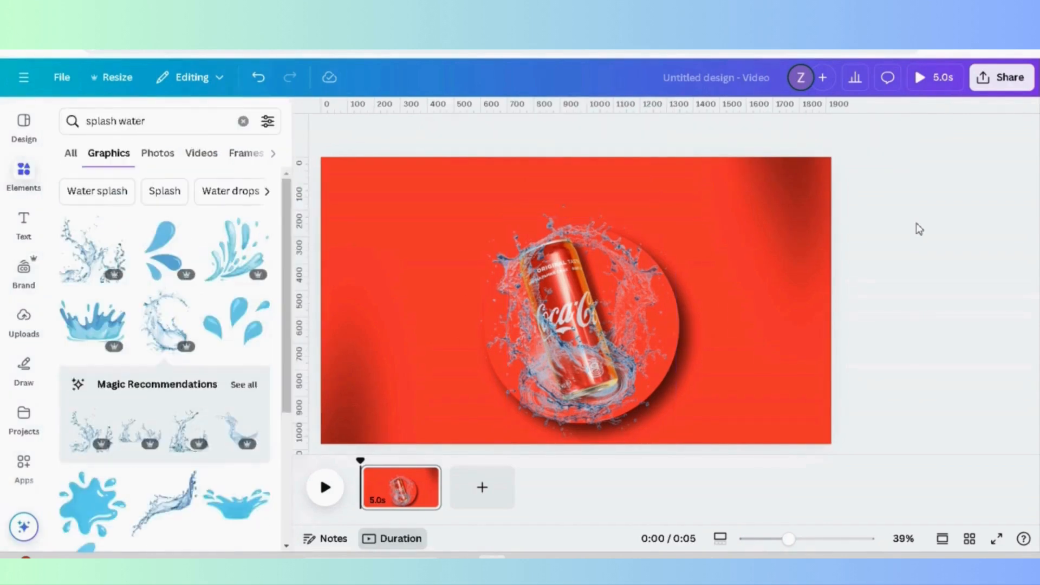
Step: Make the front water splash on the can's left side slightly more transparent
left_click(582, 372)
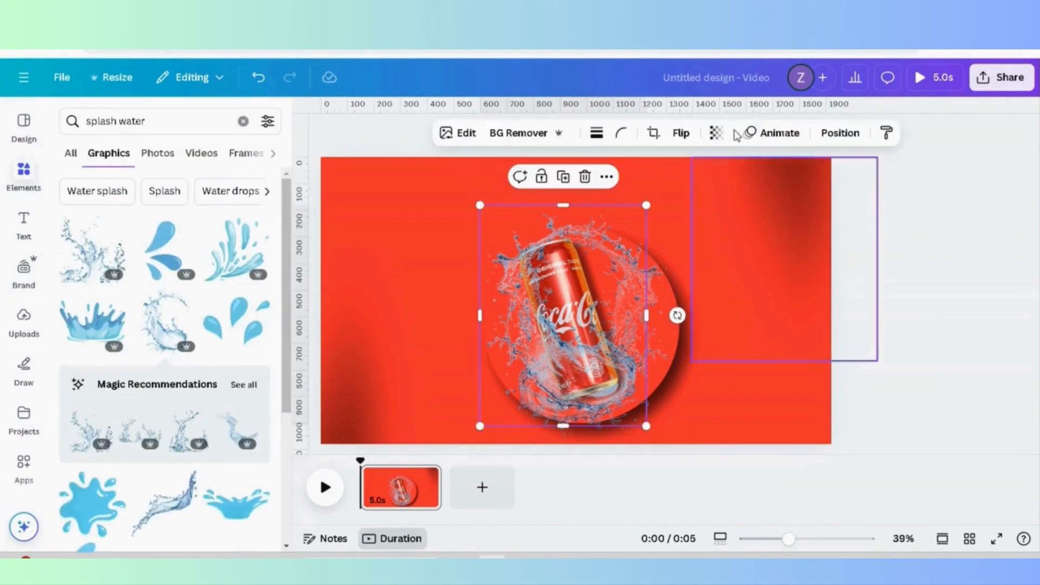
left_click(715, 132)
left_click_drag(731, 199, 720, 198)
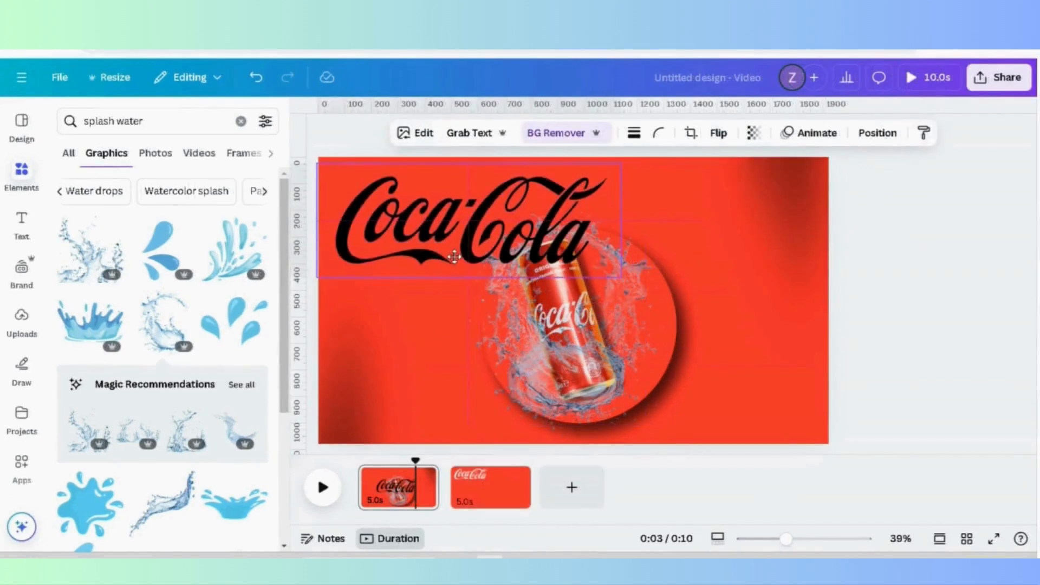
Step: Shrink the black Coca-Cola logo and keep it in the first page's upper-left corner
left_click(454, 257)
left_click_drag(622, 277, 583, 243)
left_click(583, 242)
left_click(785, 254)
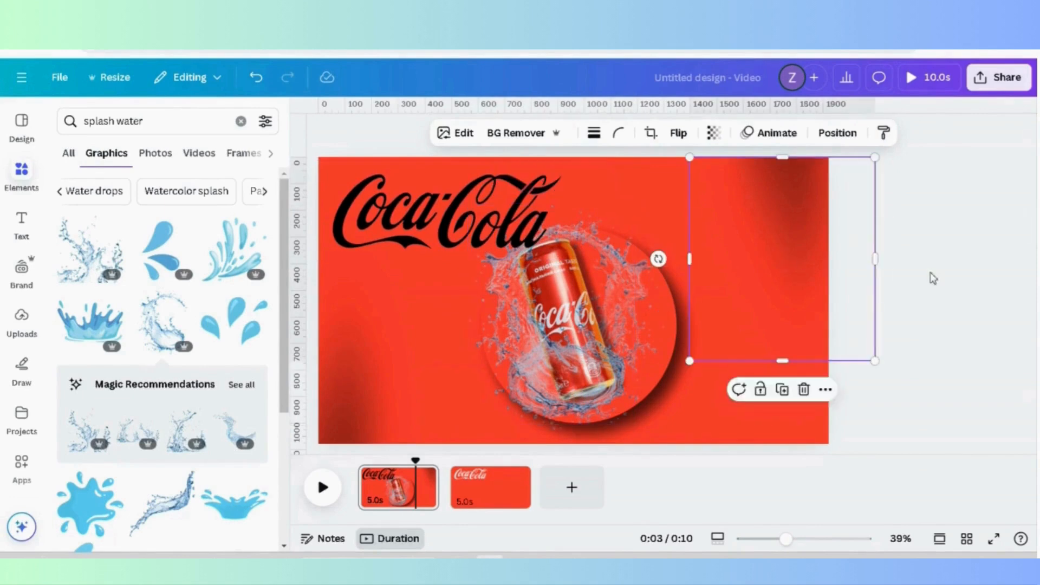
left_click(933, 278)
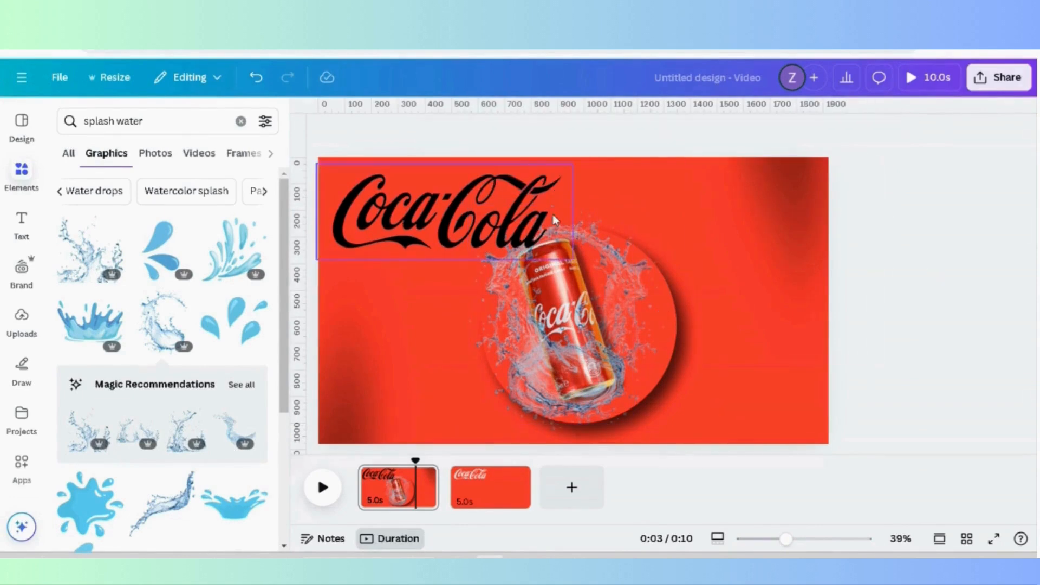
left_click(569, 255)
left_click_drag(578, 262, 573, 258)
left_click(786, 255)
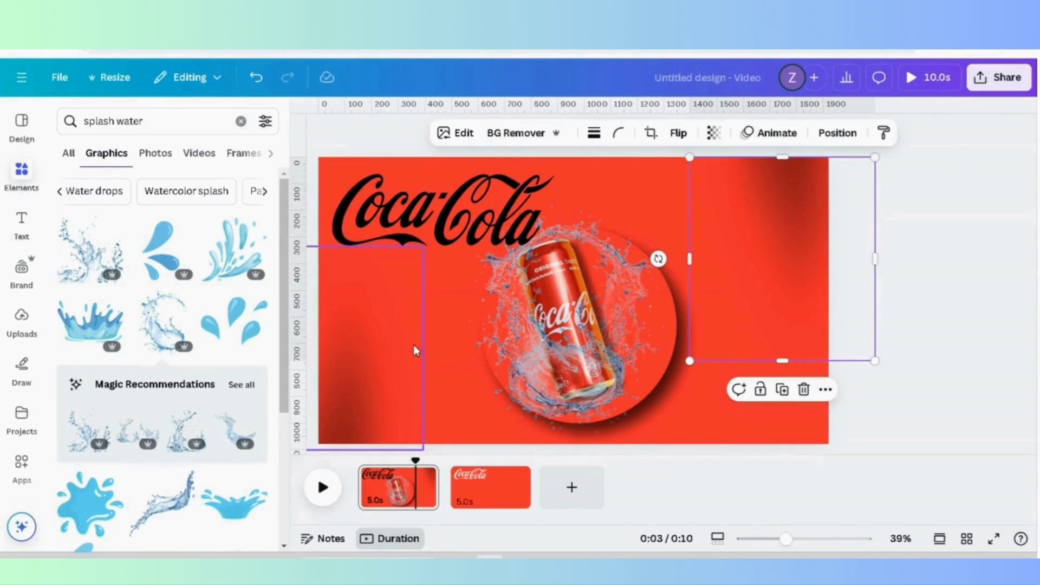
Step: Search the element graphics for "water drop transparancy" and add the teal-edged water drop
left_click(166, 121)
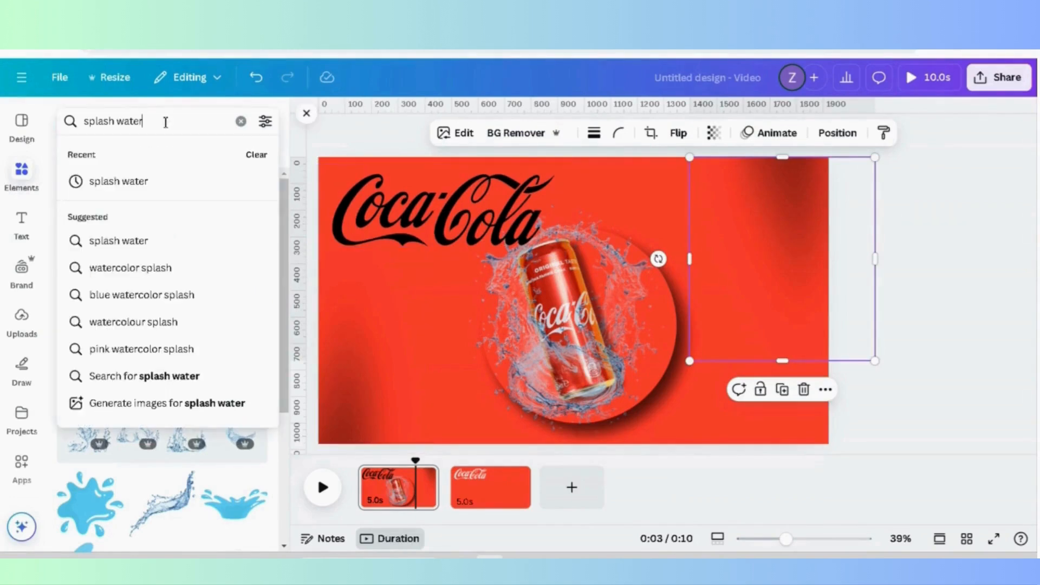
key("BackSpace")
key("BackSpace")
key("BackSpace")
key("BackSpace")
key("BackSpace")
key("BackSpace")
key("BackSpace")
key("BackSpace")
key("BackSpace")
key("BackSpace")
key("BackSpace")
type("wat")
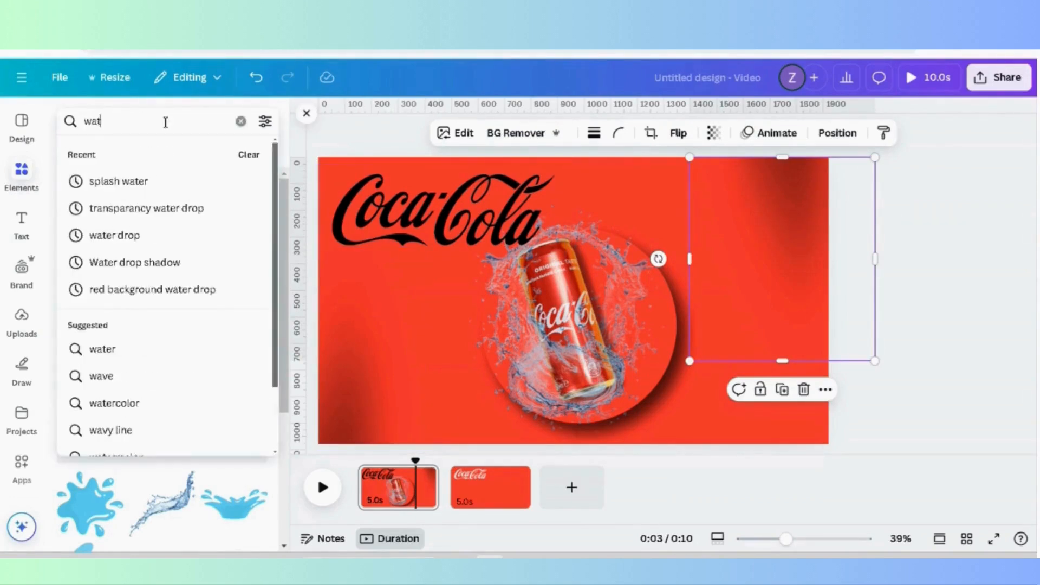
type("er drop transparancy")
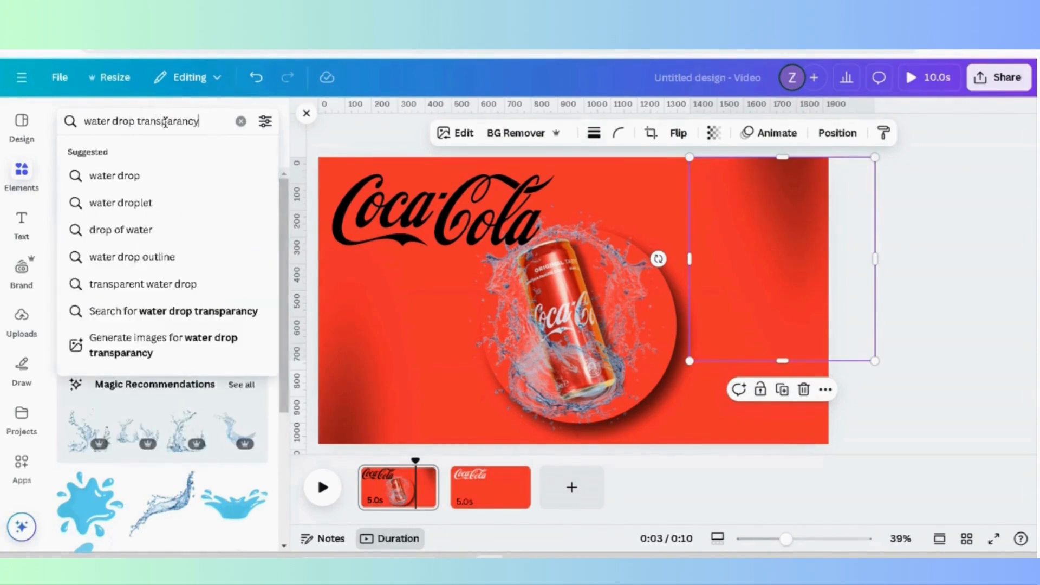
key("Return")
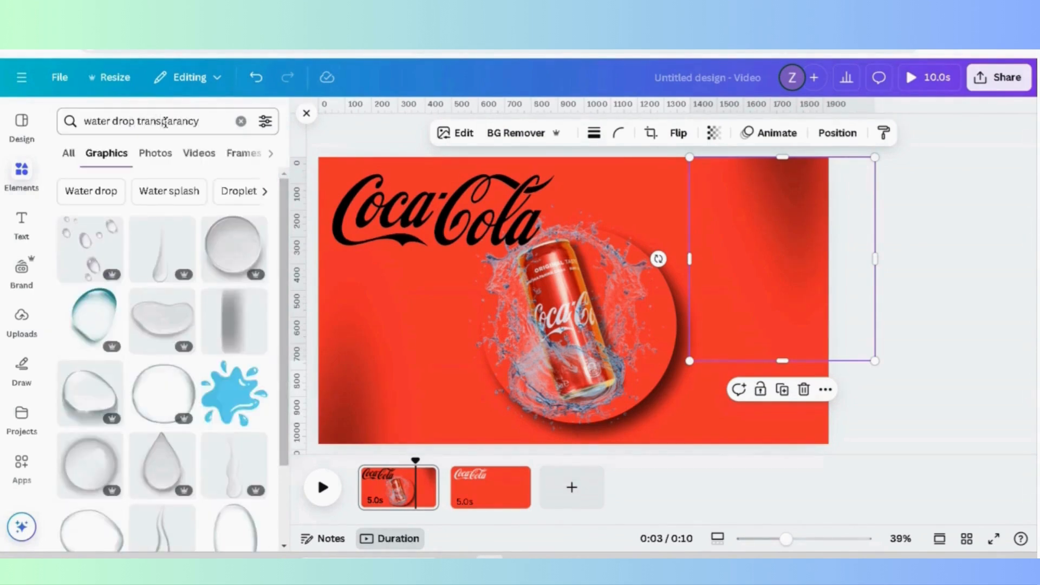
left_click(90, 329)
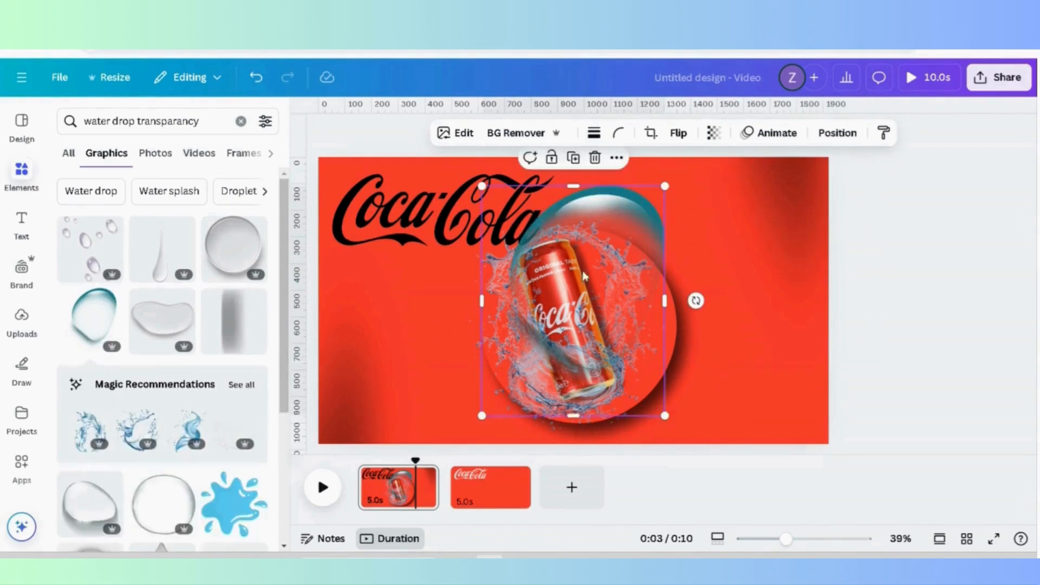
Step: Tilt the teal water drop to match the can, flip it horizontally, and position it over the can
left_click_drag(607, 273, 586, 302)
left_click_drag(678, 333, 669, 294)
left_click(678, 133)
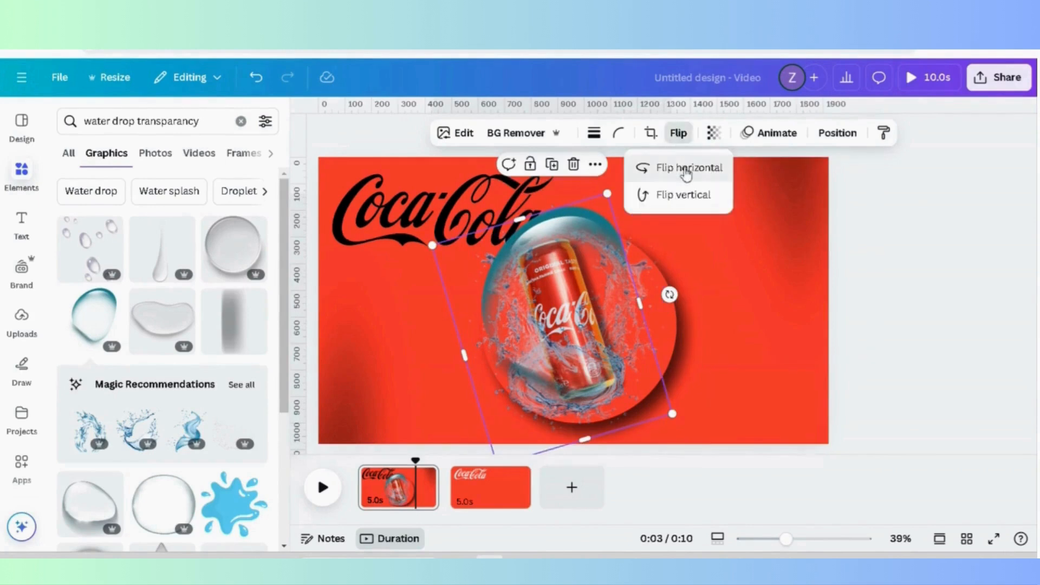
left_click(686, 168)
left_click_drag(527, 302, 570, 302)
left_click_drag(569, 294, 563, 297)
left_click(795, 370)
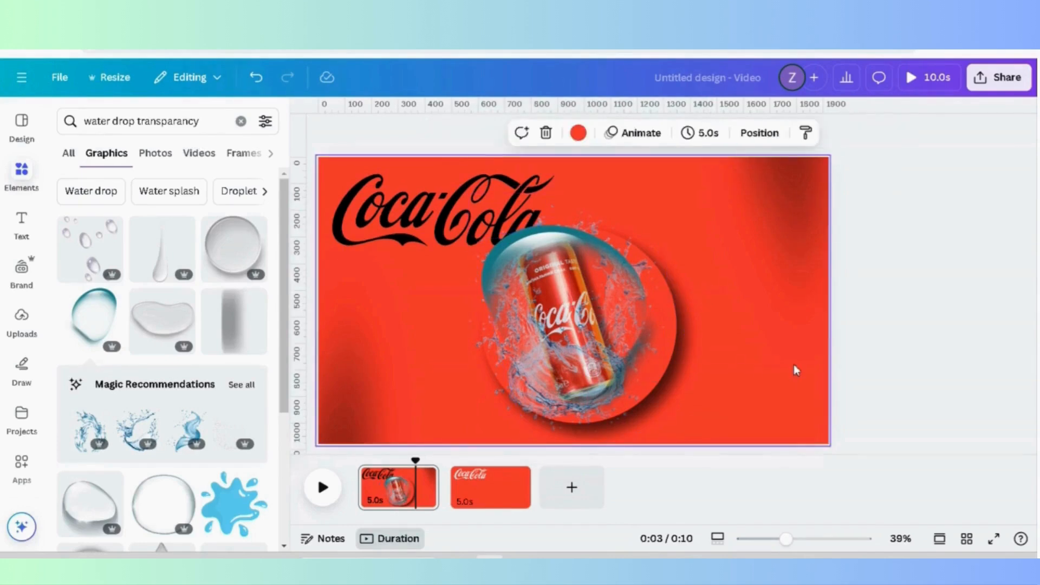
Step: Reorder the layers so the Coca-Cola logo sits above the teal water drop
left_click(472, 218)
right_click(473, 219)
mouse_move(596, 262)
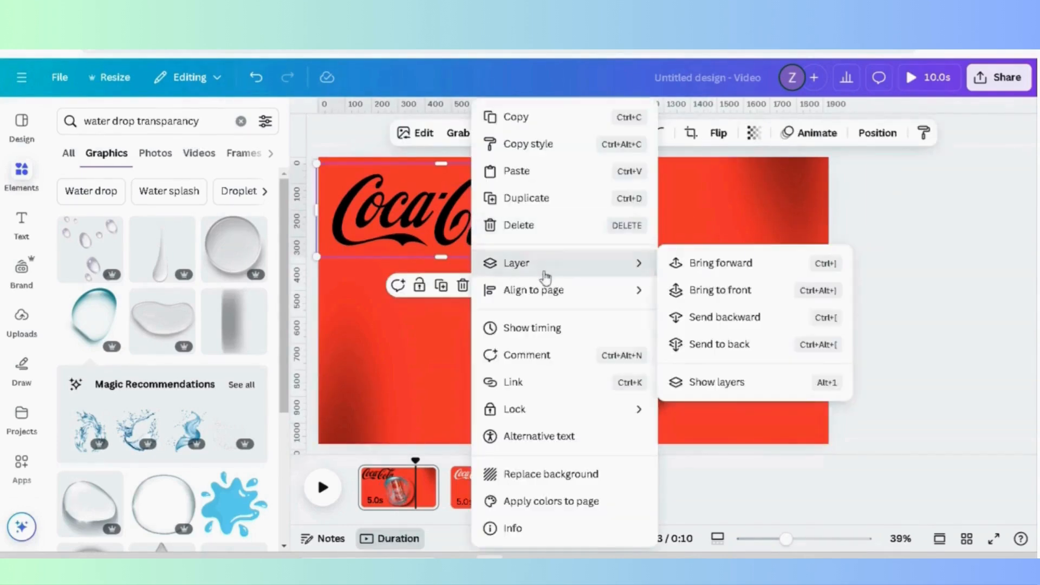
left_click(710, 382)
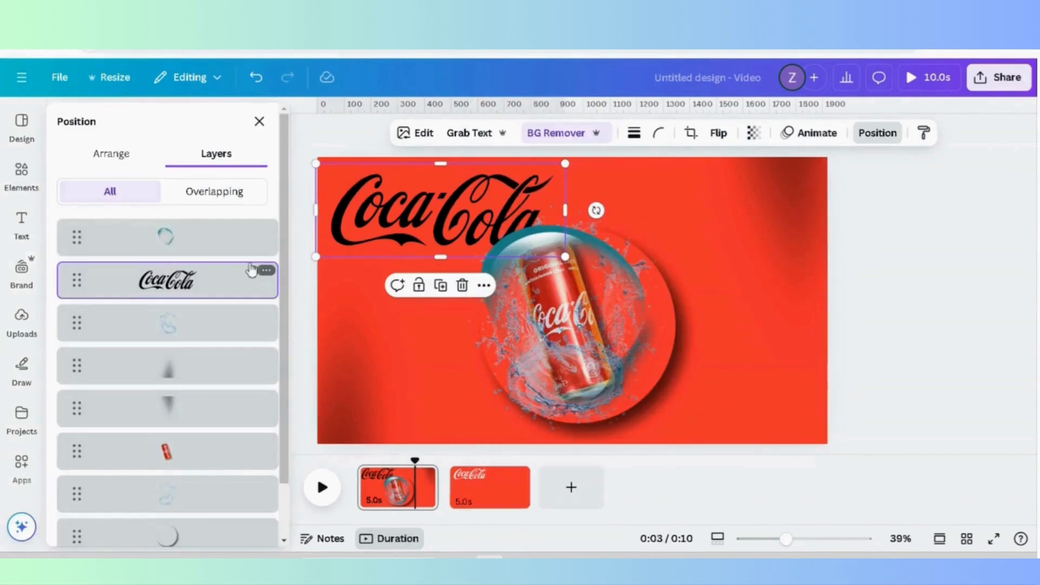
left_click_drag(217, 281, 167, 303)
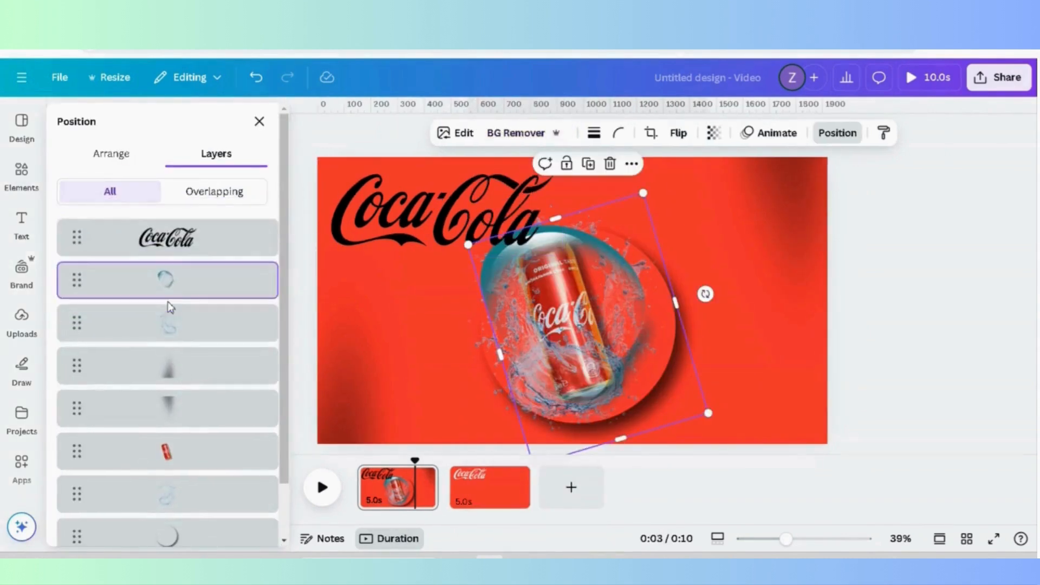
left_click(791, 201)
left_click(408, 333)
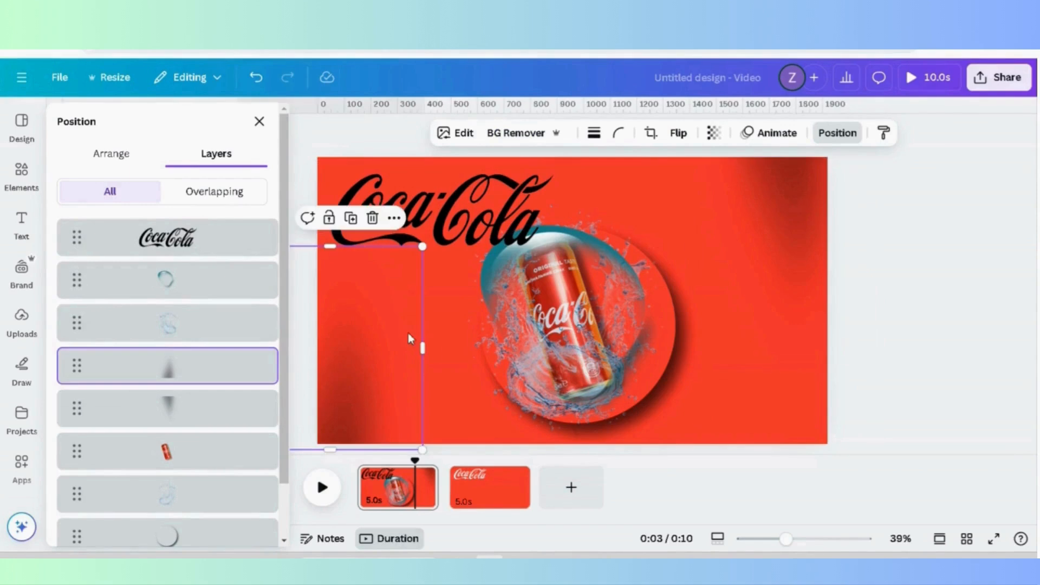
left_click(440, 349)
Step: Apply the Stomp animation to the Coca-Cola logo
left_click(433, 216)
left_click(815, 135)
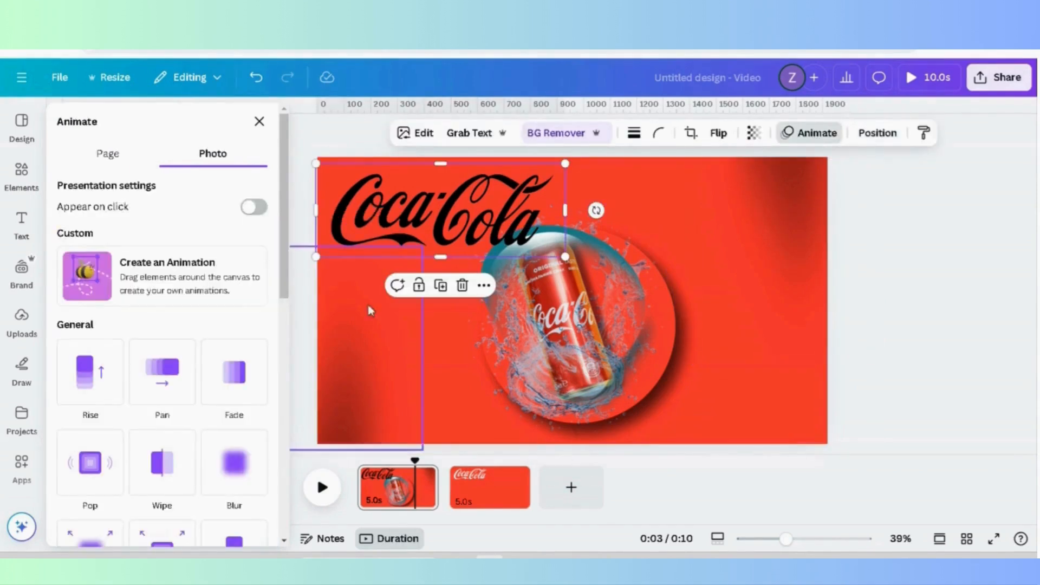
scroll(278, 394, "down", 5)
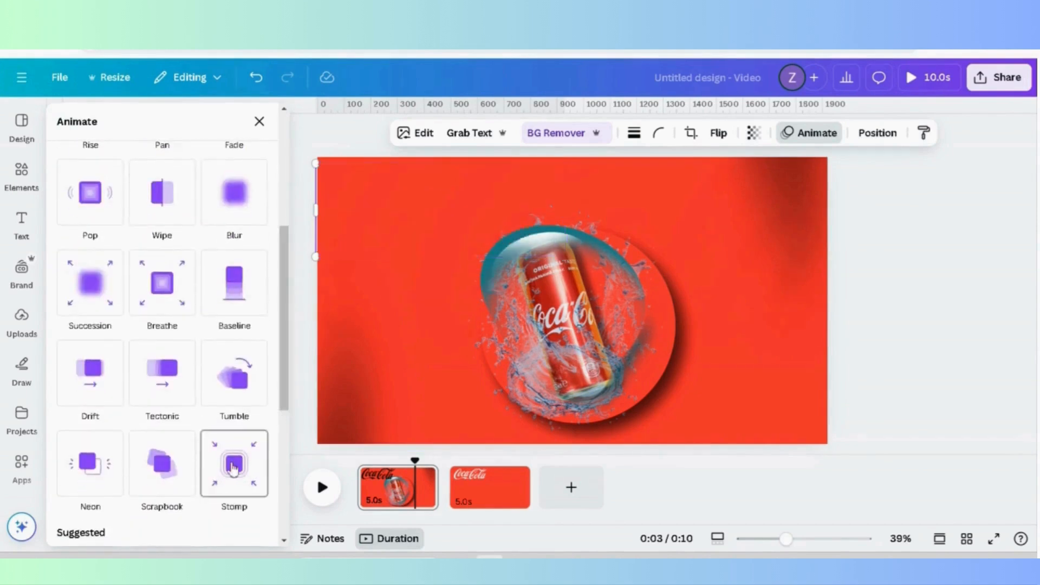
left_click(233, 465)
left_click(565, 366)
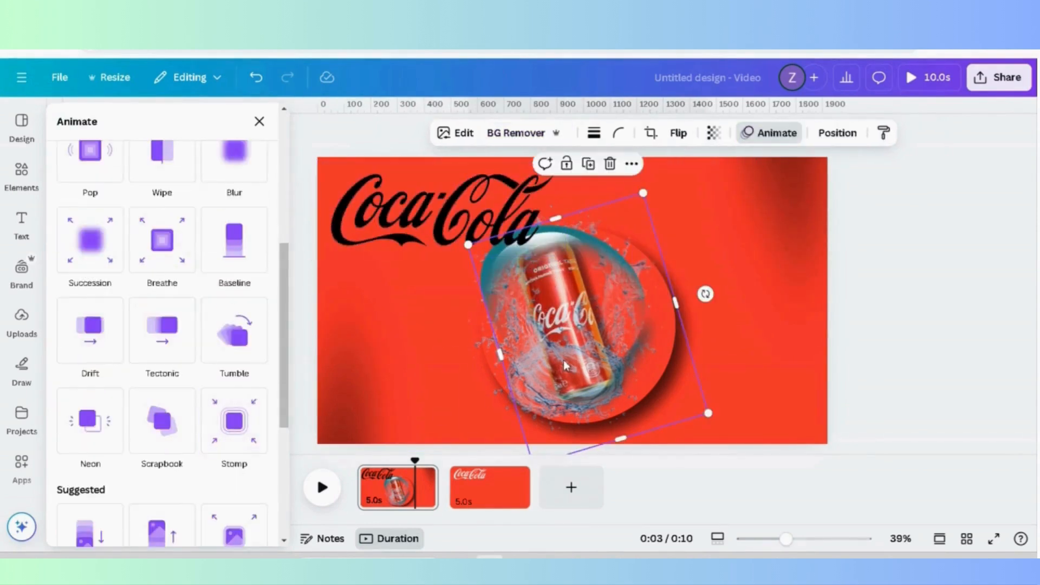
right_click(590, 356)
mouse_move(650, 262)
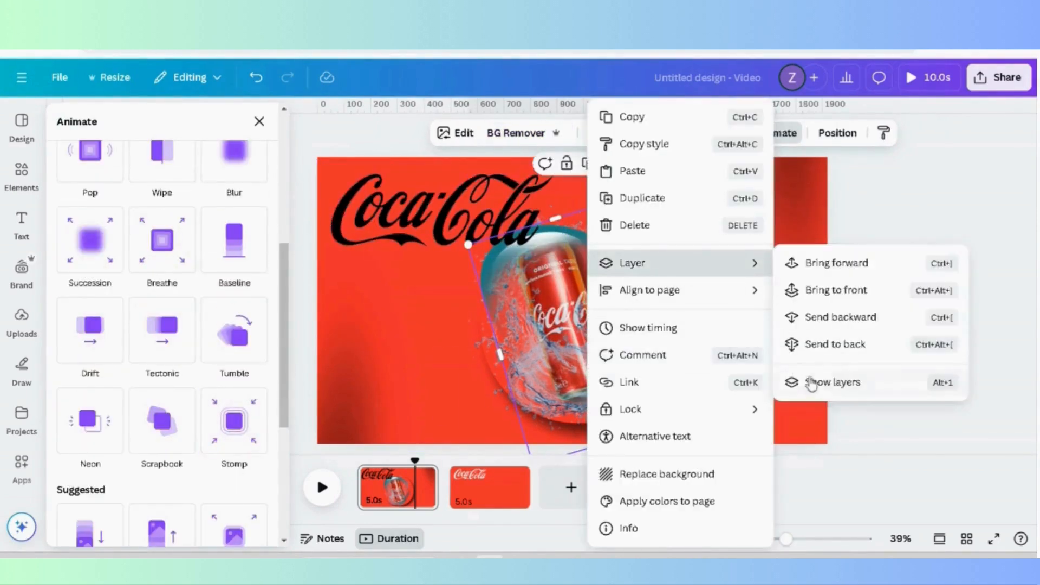
left_click(812, 379)
left_click(260, 450)
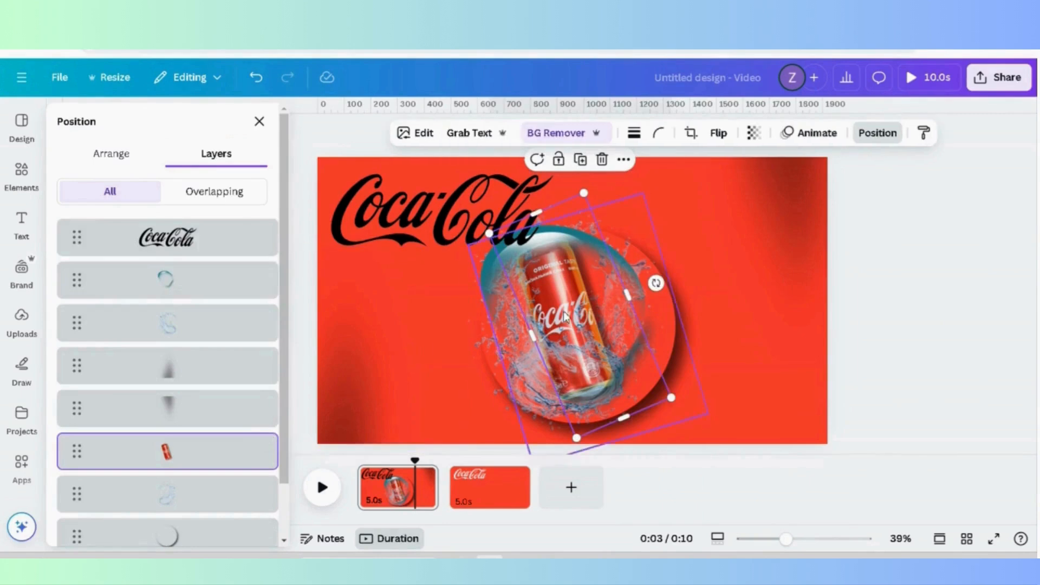
Step: Apply the Succession animation to the teal water drop over the can
left_click(565, 316)
left_click(776, 134)
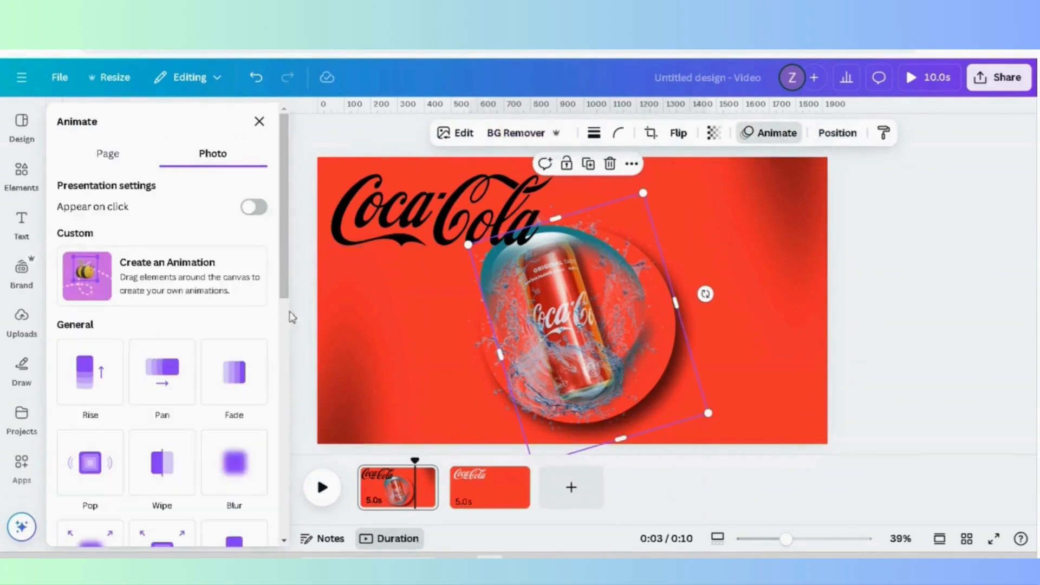
scroll(244, 352, "down", 4)
left_click(103, 404)
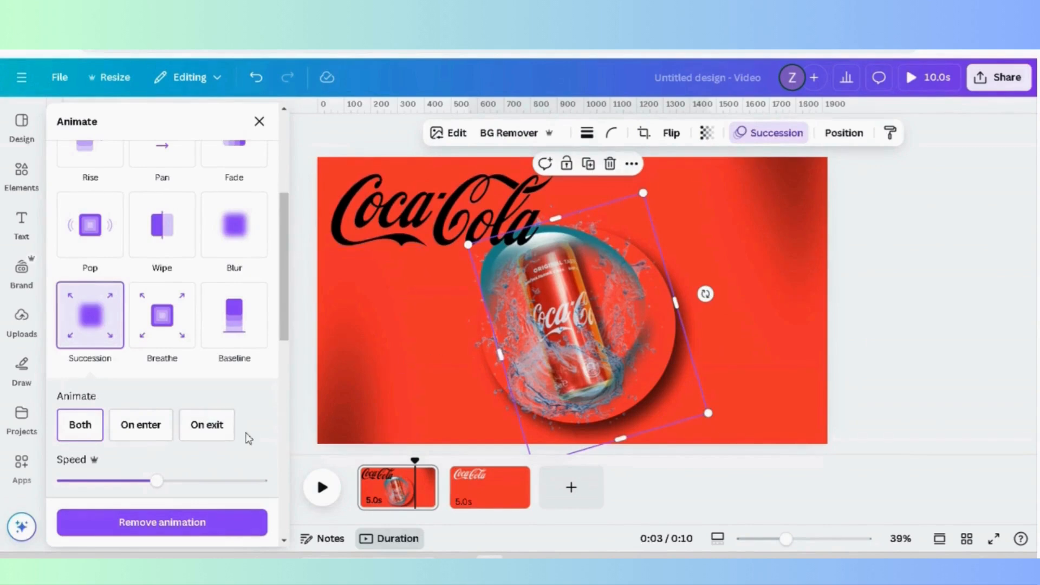
Step: Apply the Succession animation to the Coca-Cola can with a slightly lower speed and play the video
right_click(563, 324)
mouse_move(715, 262)
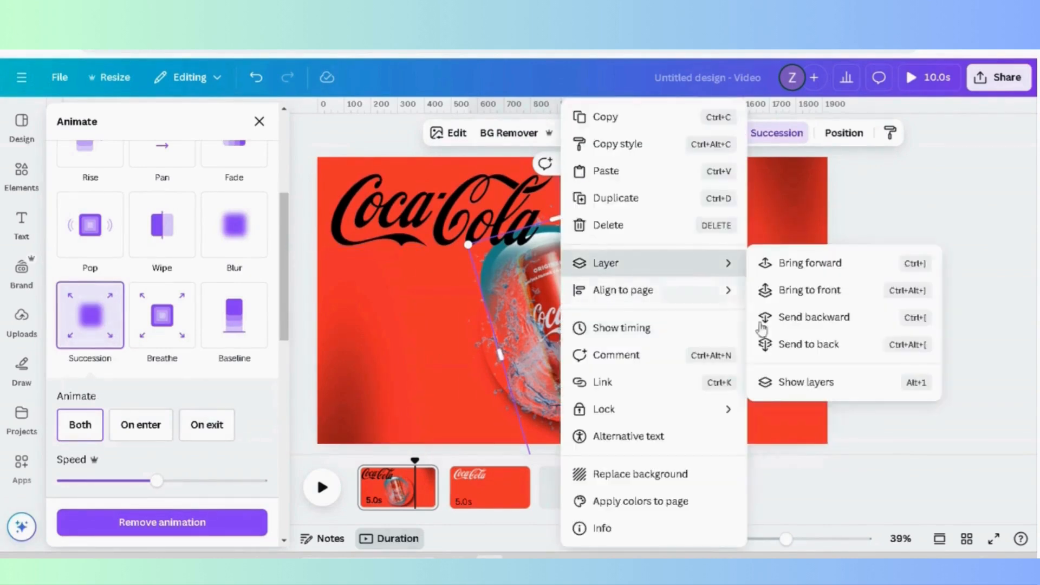
left_click(793, 383)
left_click(168, 451)
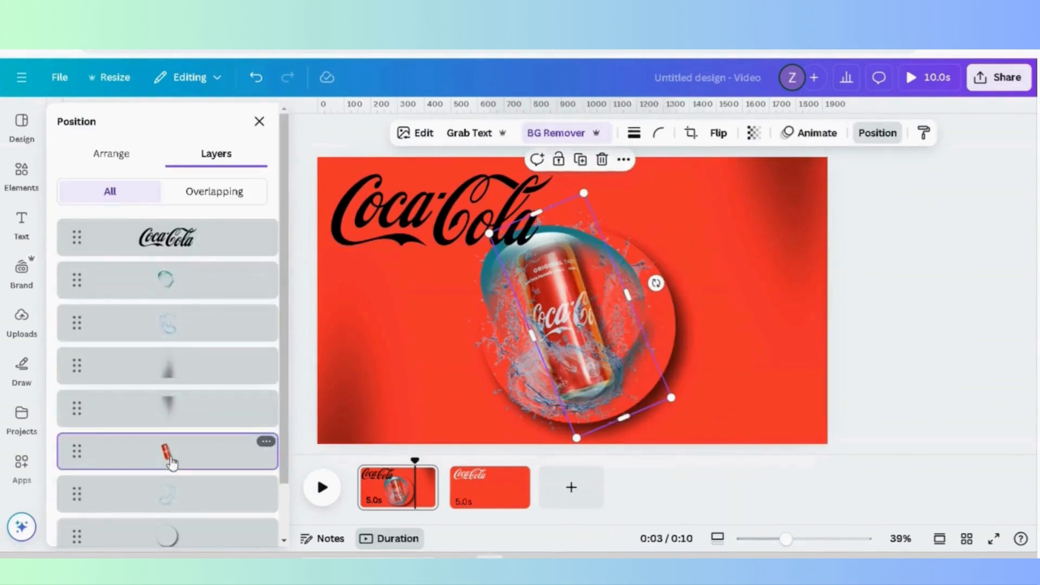
left_click(811, 133)
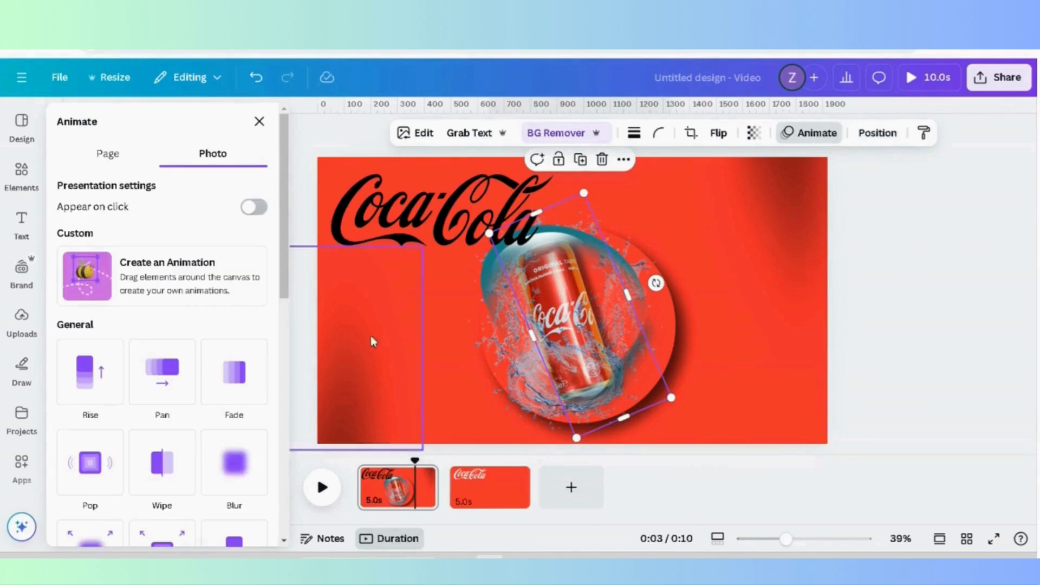
left_click_drag(287, 290, 295, 394)
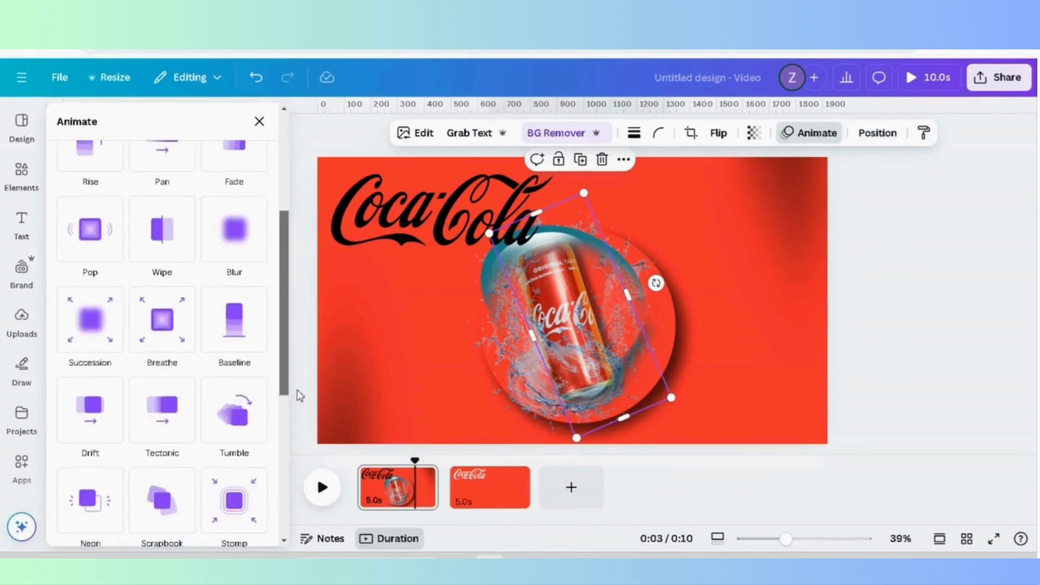
left_click(84, 333)
left_click_drag(157, 481, 144, 481)
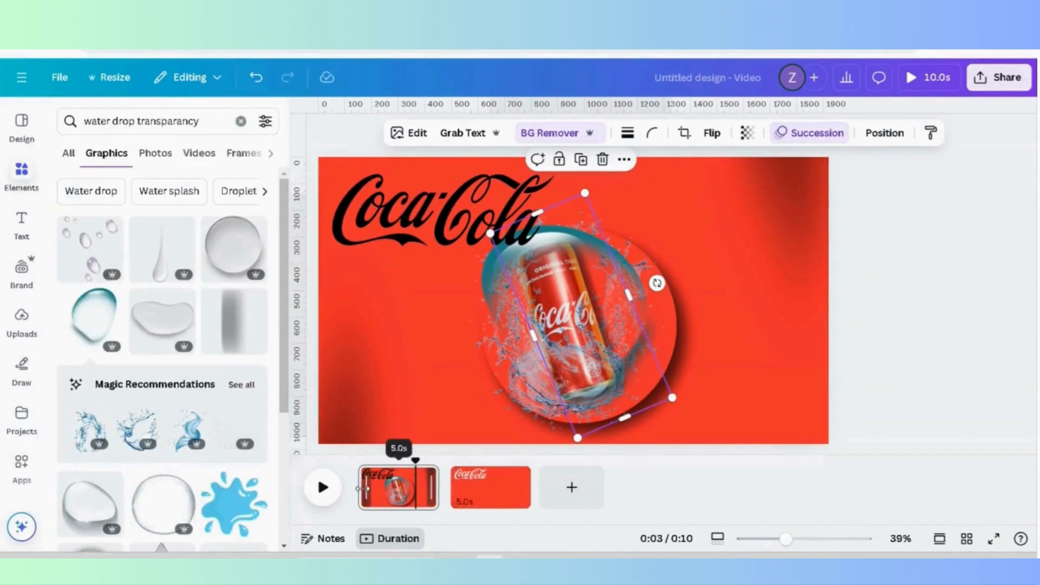
left_click(323, 487)
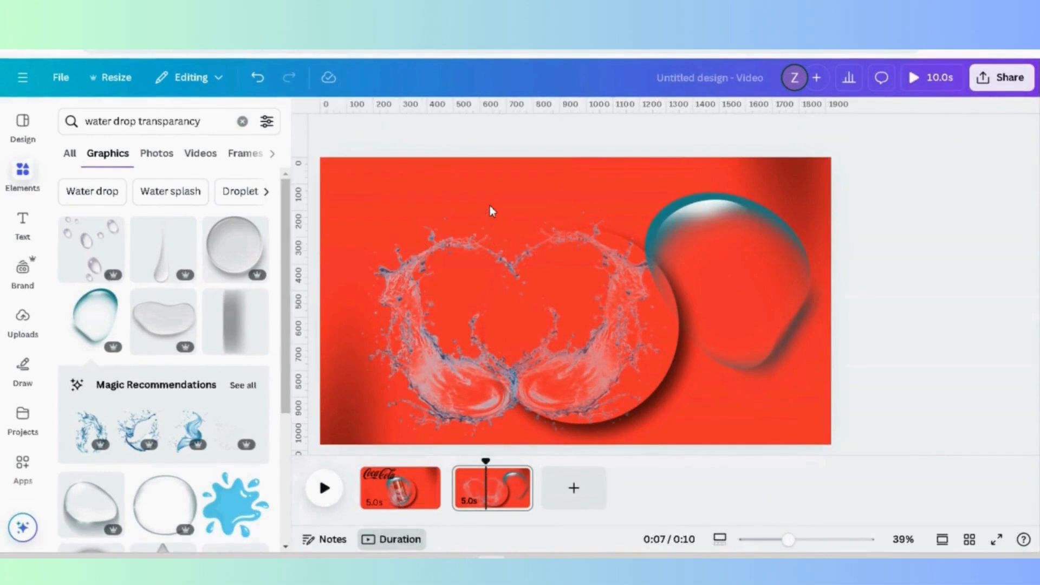
Step: Search the elements library for "diet coke"
left_click(28, 183)
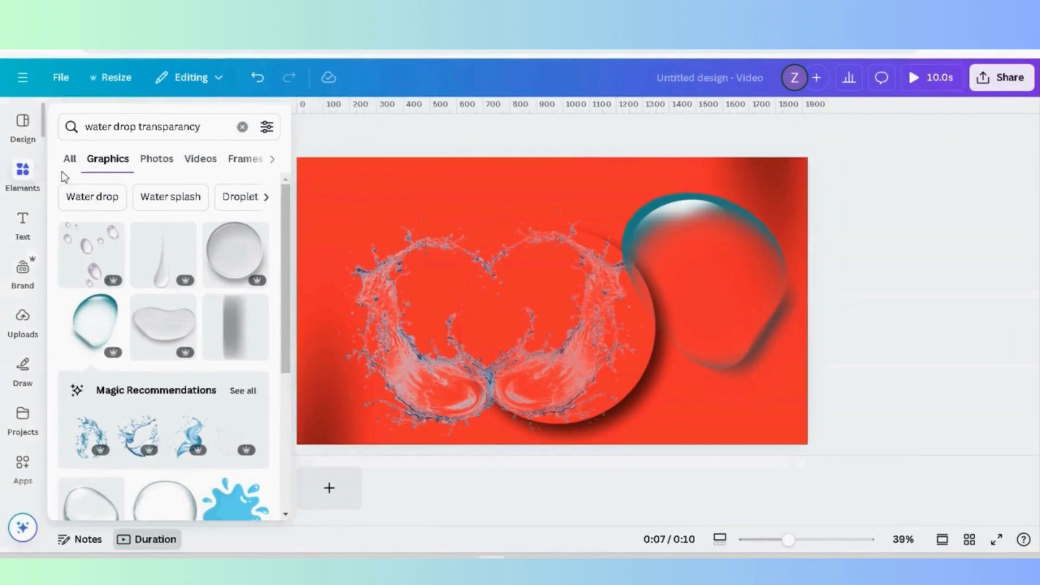
left_click(215, 131)
key("BackSpace")
key("BackSpace")
key("BackSpace")
key("BackSpace")
key("BackSpace")
key("BackSpace")
key("BackSpace")
key("BackSpace")
key("BackSpace")
key("BackSpace")
key("BackSpace")
key("BackSpace")
key("BackSpace")
key("BackSpace")
key("BackSpace")
key("BackSpace")
key("BackSpace")
key("BackSpace")
key("BackSpace")
key("BackSpace")
type("d")
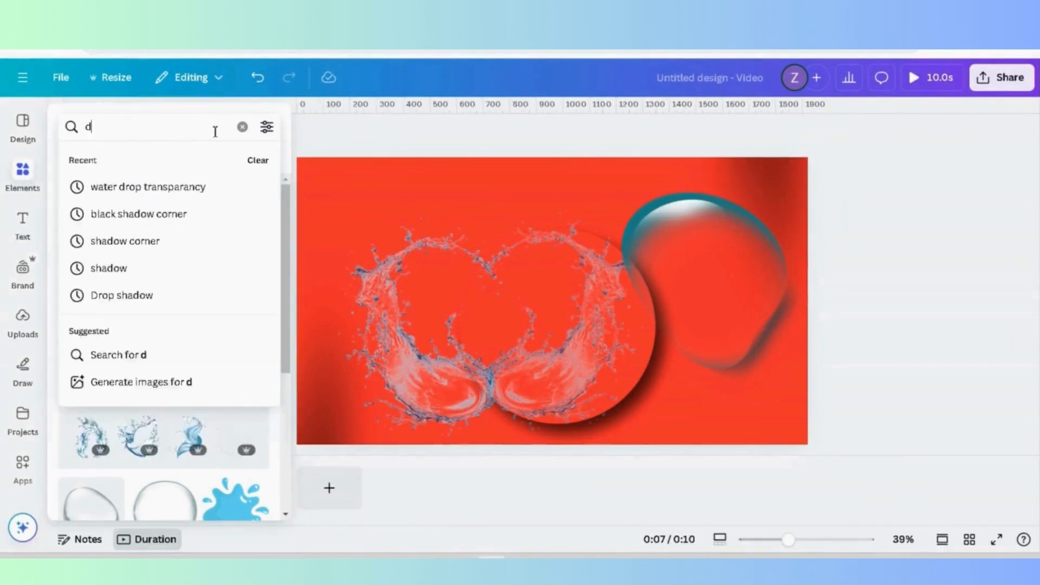
type("iet coke")
key("Return")
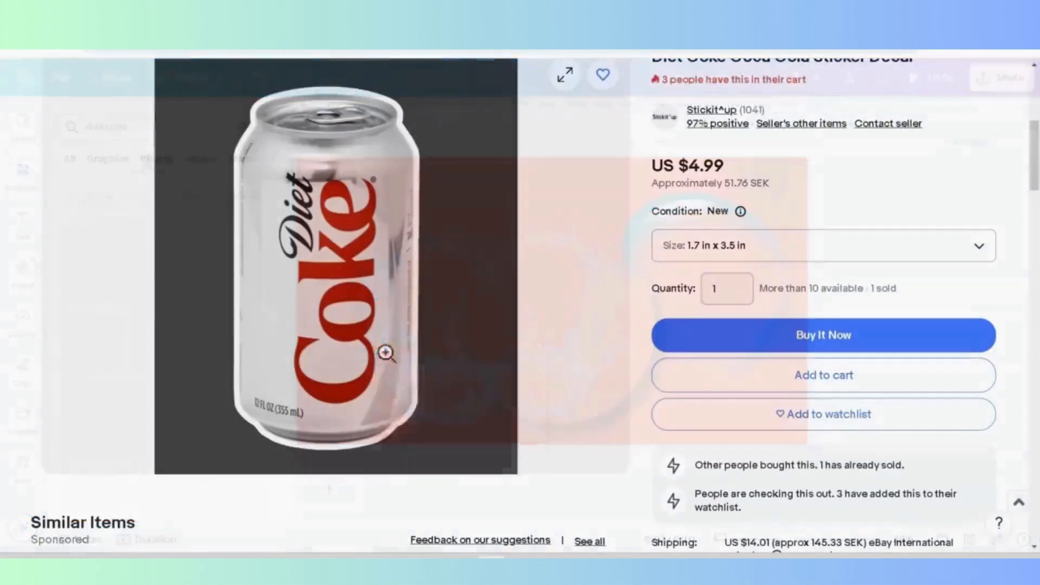
Step: Copy the Diet Coke can image from the eBay listing onto the second page and remove its background
right_click(379, 344)
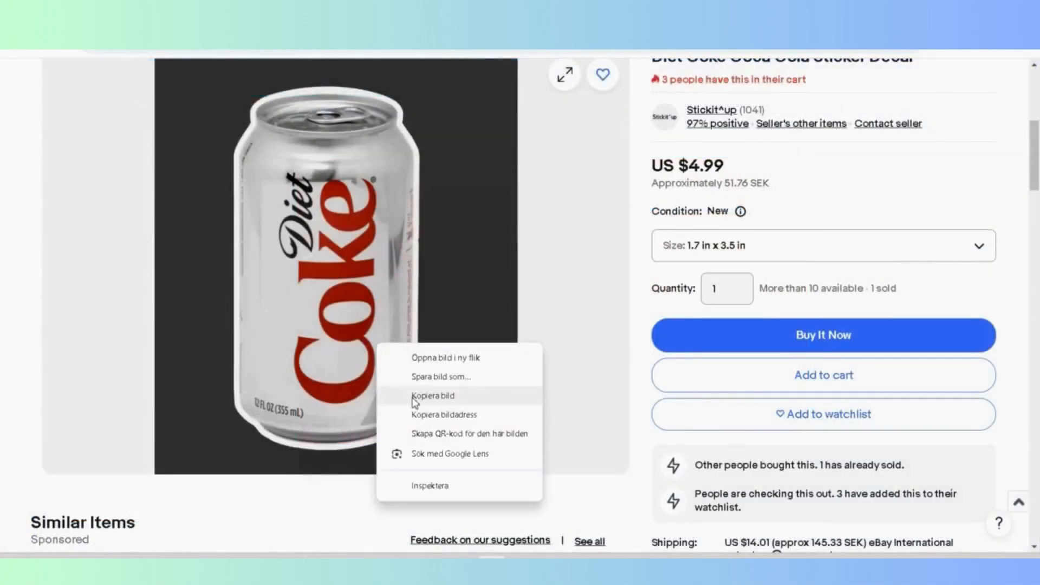
left_click(388, 396)
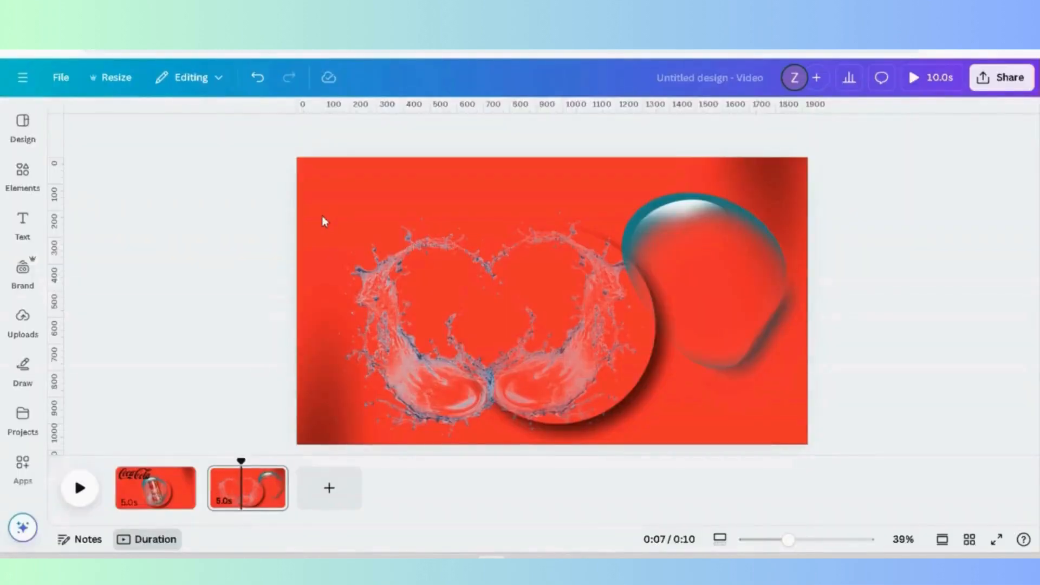
key("ctrl+v")
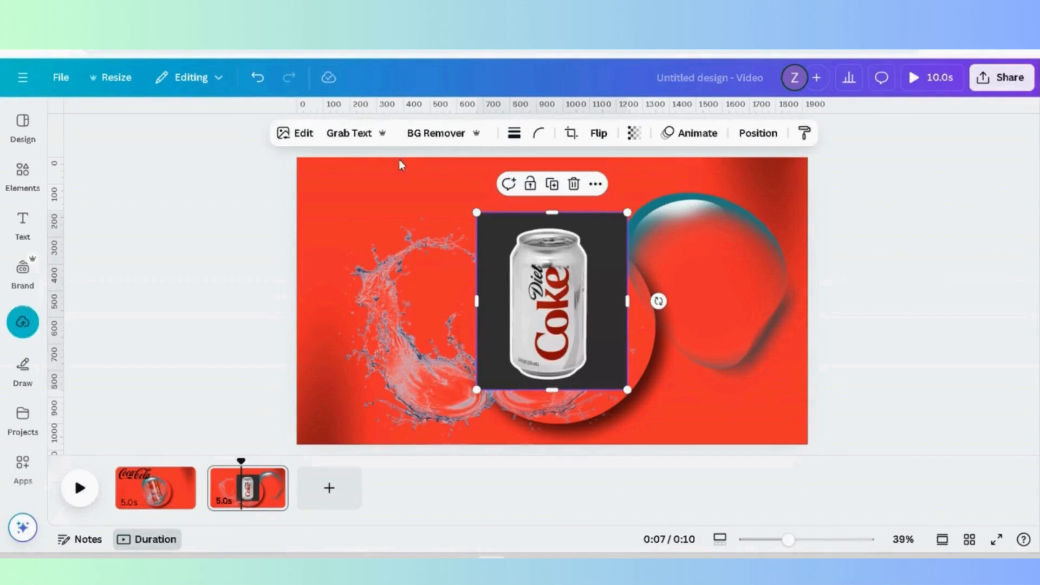
left_click(426, 138)
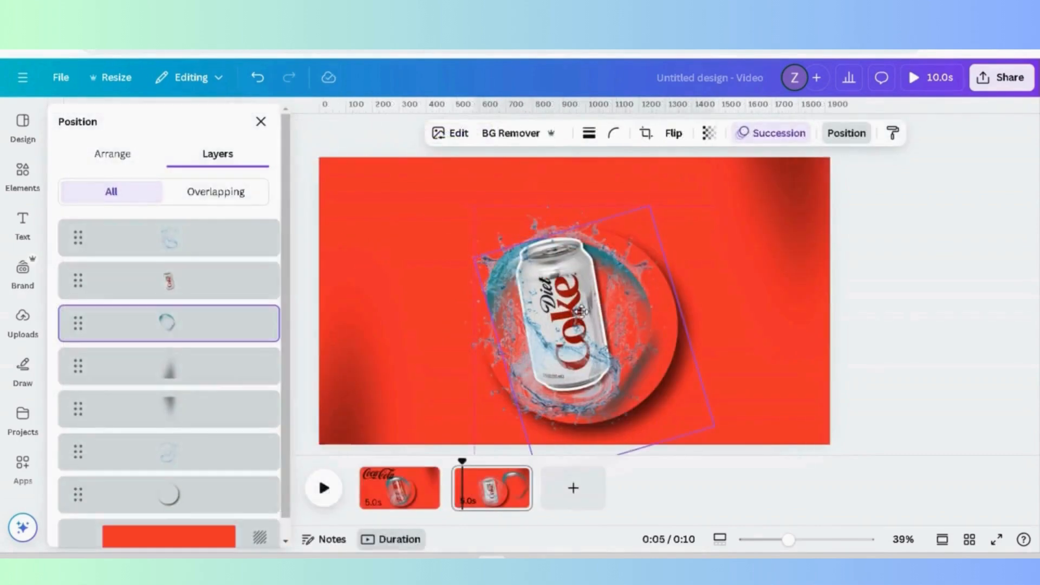
Step: Paste the Diet Coke logo onto the second page and resize it to about 551 × 551 above the can's left side
left_click(766, 255)
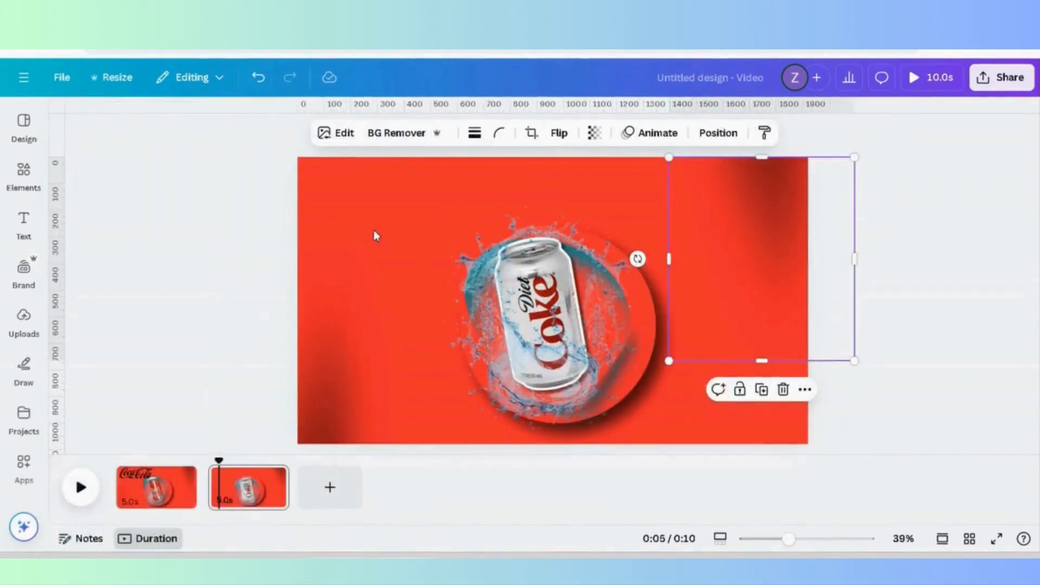
left_click_drag(373, 232, 432, 210)
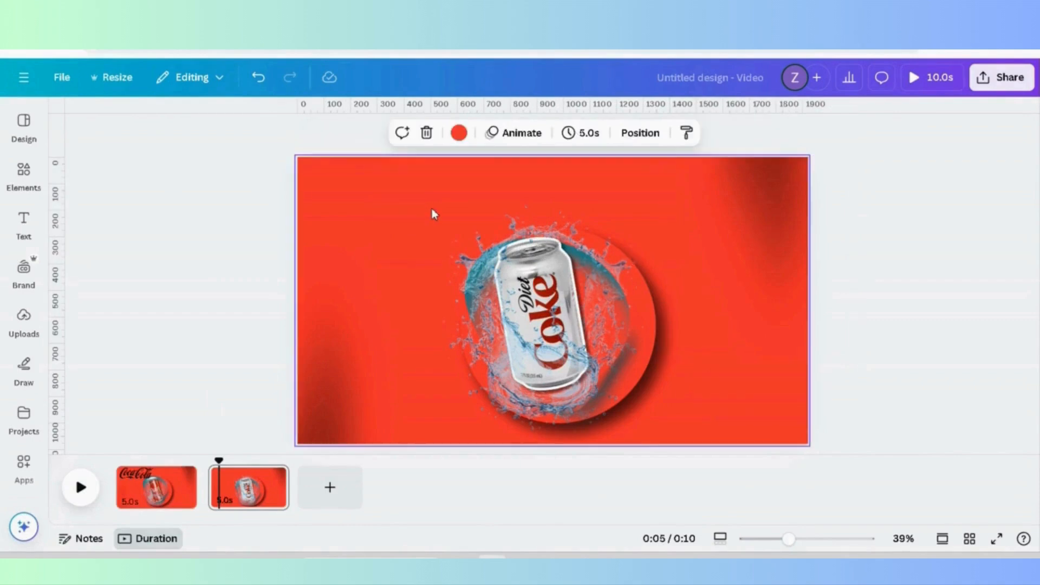
key("ctrl+v")
left_click(648, 181)
left_click(379, 280)
left_click_drag(311, 308, 326, 294)
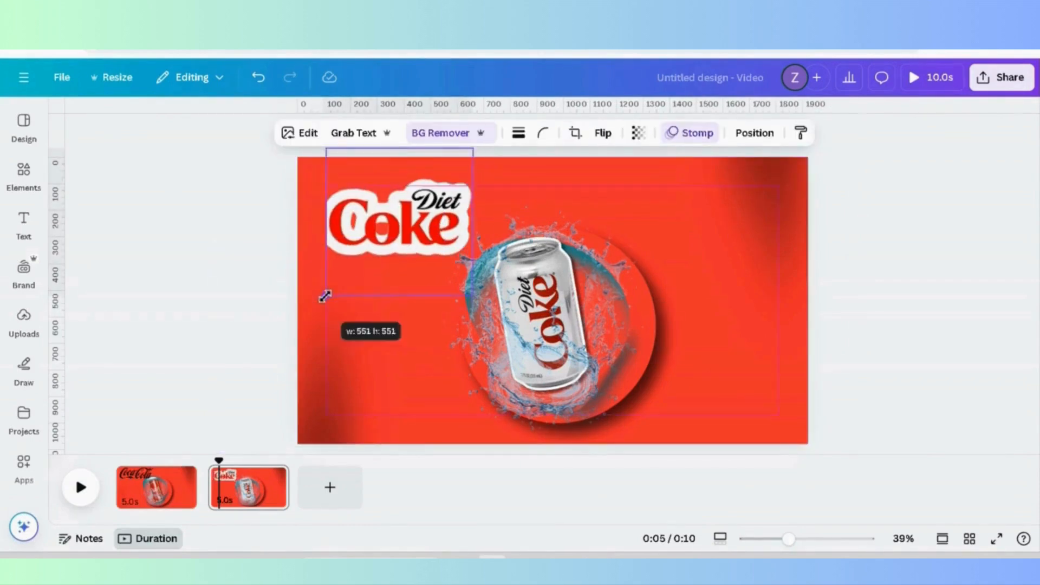
Step: Crop the empty margins above and below the Diet Coke logo and open its Stomp animation settings
left_click_drag(399, 295, 398, 259)
left_click_drag(398, 147, 399, 178)
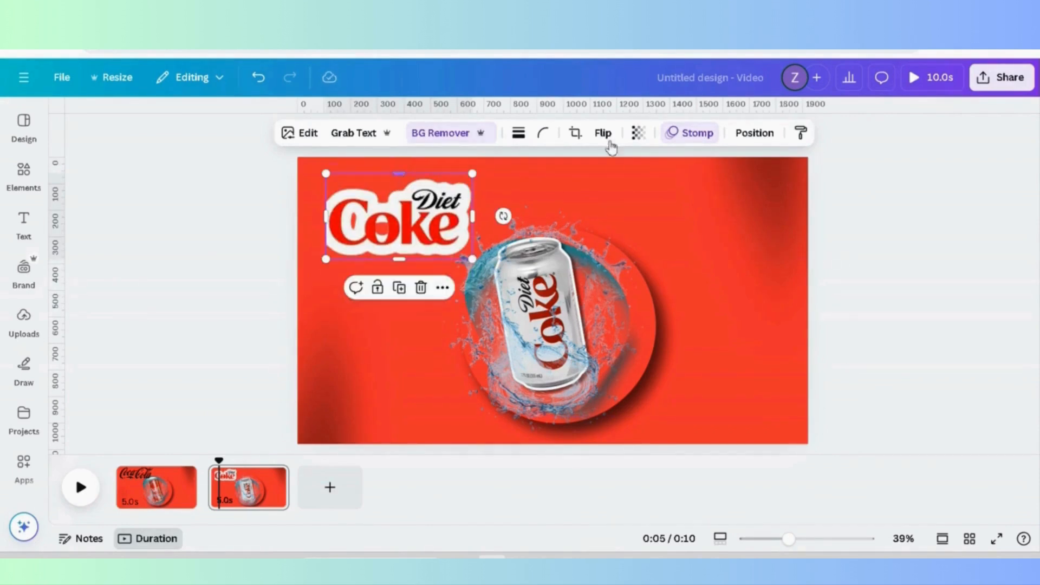
left_click(693, 133)
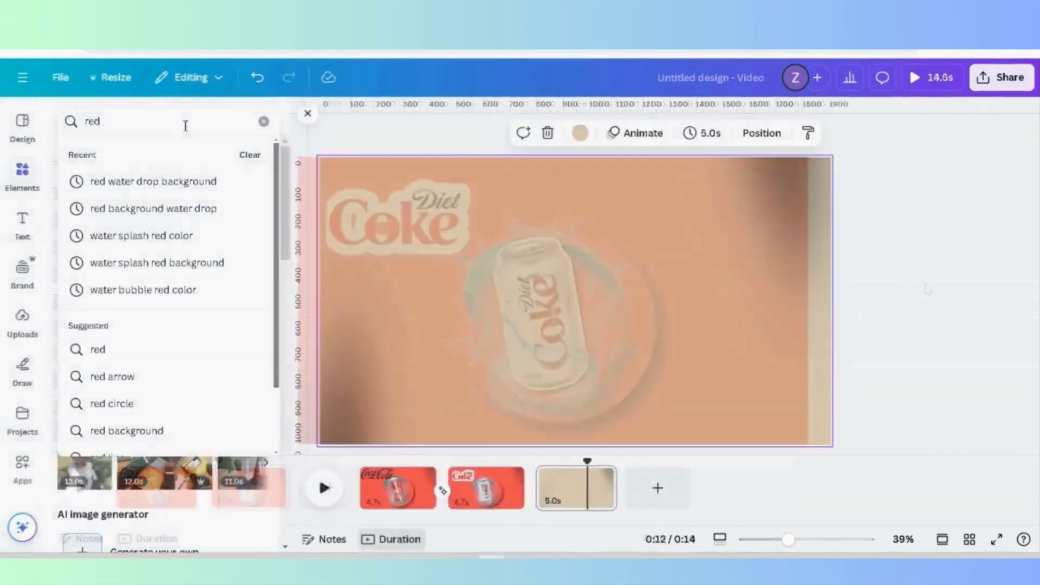
Step: Find a "red water drop background" photo and set it as the background of the third page
left_click(177, 186)
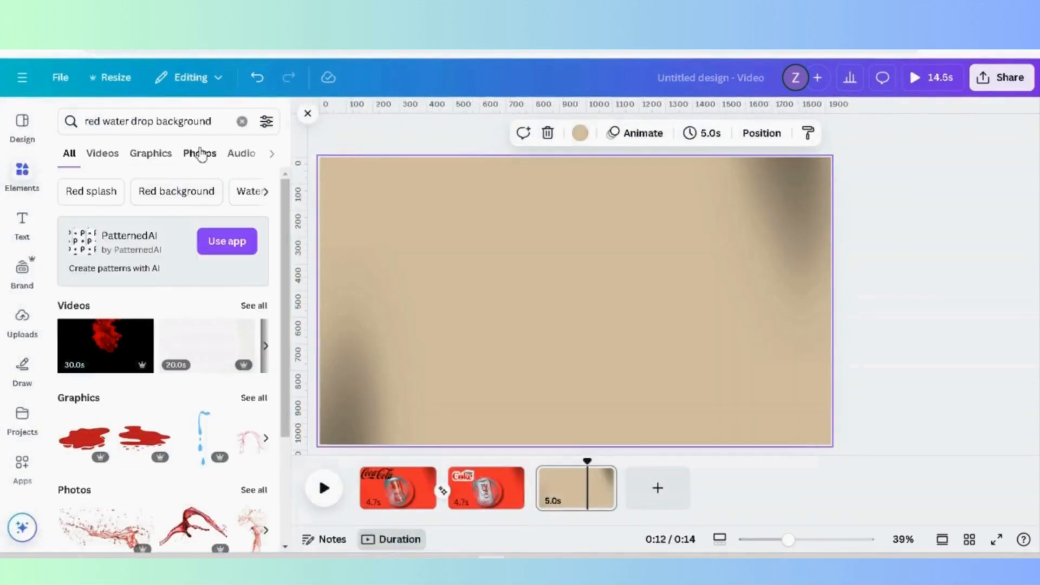
left_click(201, 153)
left_click(204, 418)
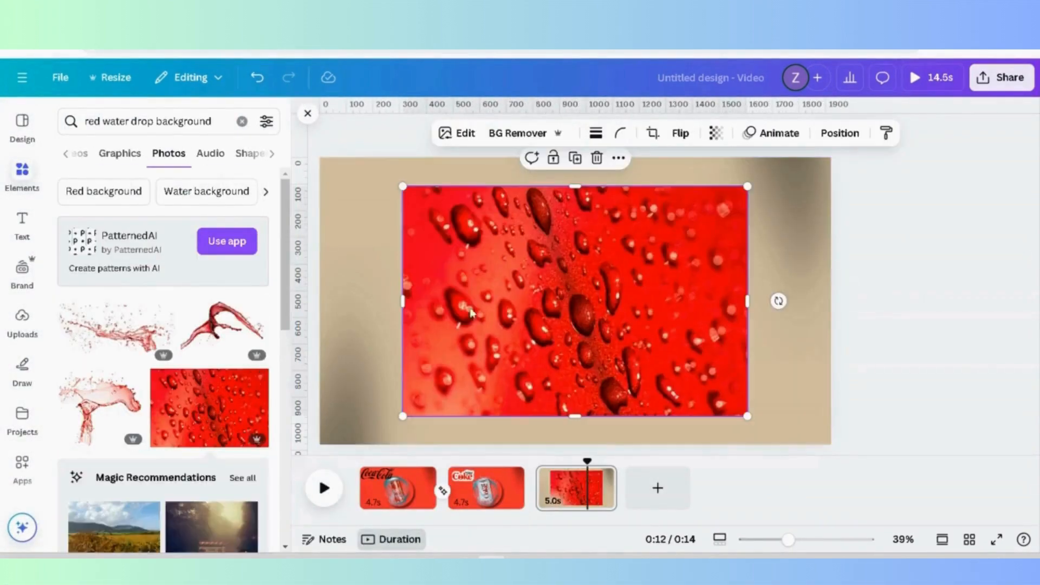
right_click(518, 259)
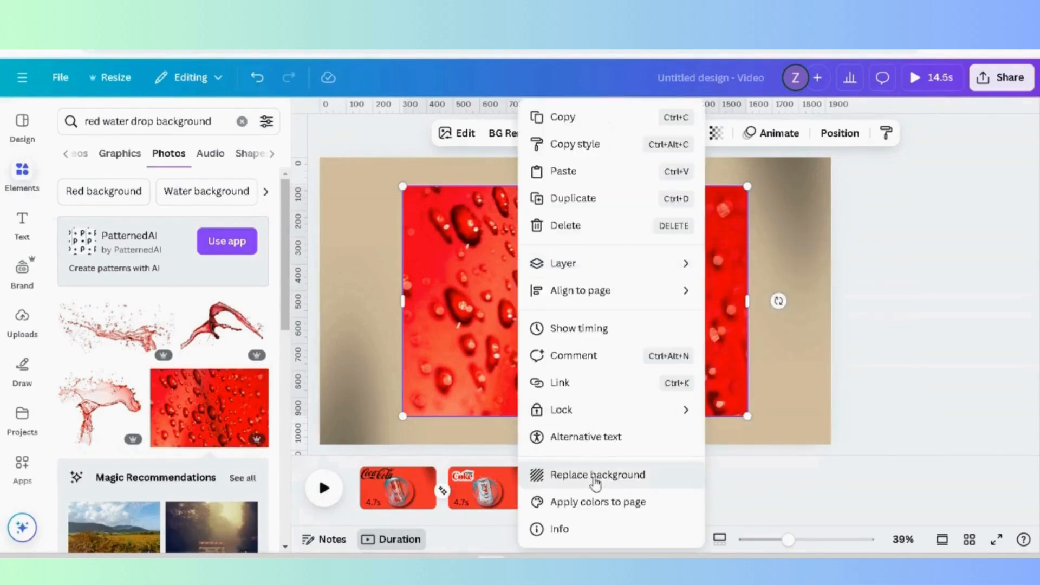
left_click(594, 477)
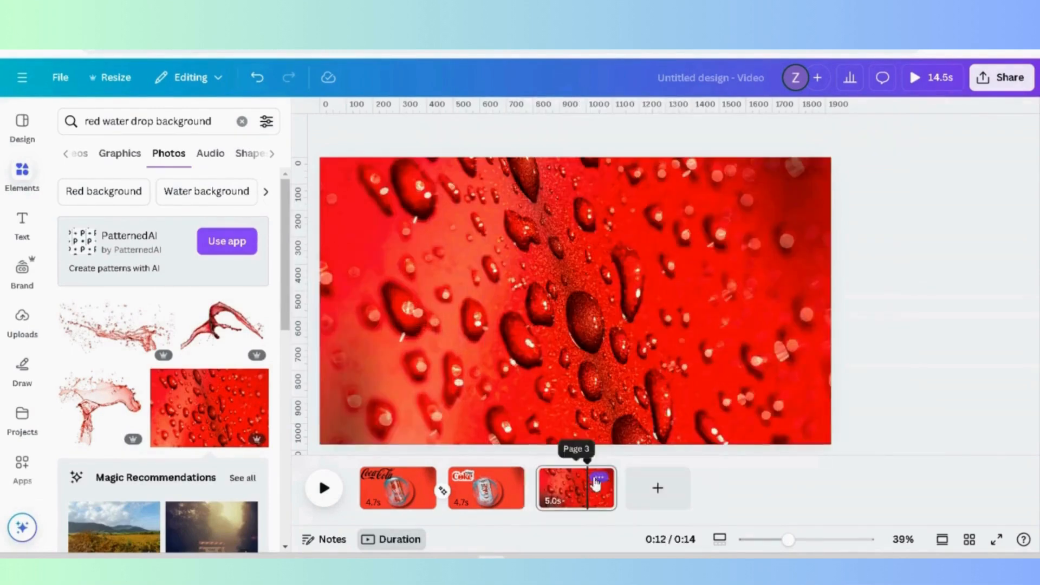
Step: Apply the Photo Zoom animation to the Coca-Cola can on the third page, animating both enter and exit
left_click(605, 301)
left_click_drag(288, 290, 319, 463)
left_click(235, 441)
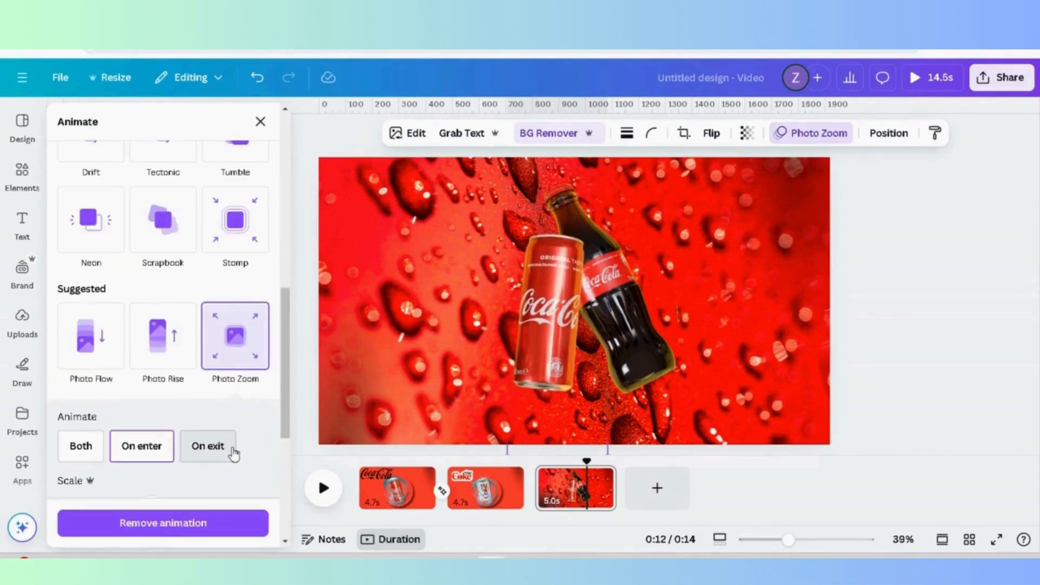
left_click(84, 449)
Step: Apply the Rise animation to the Coca-Cola bottle, animating both enter and exit with a lower speed
left_click(631, 320)
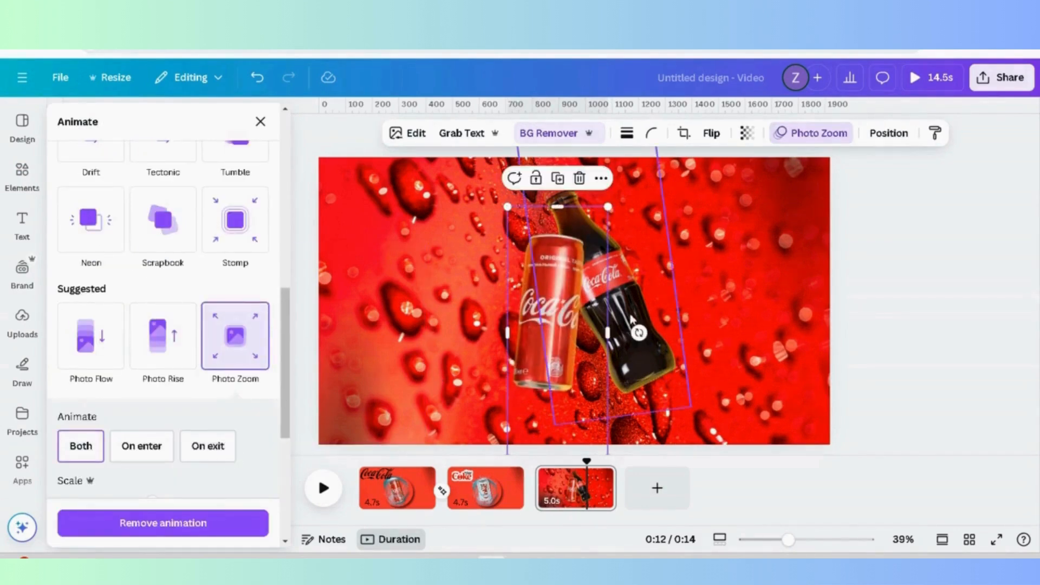
left_click_drag(283, 344, 282, 263)
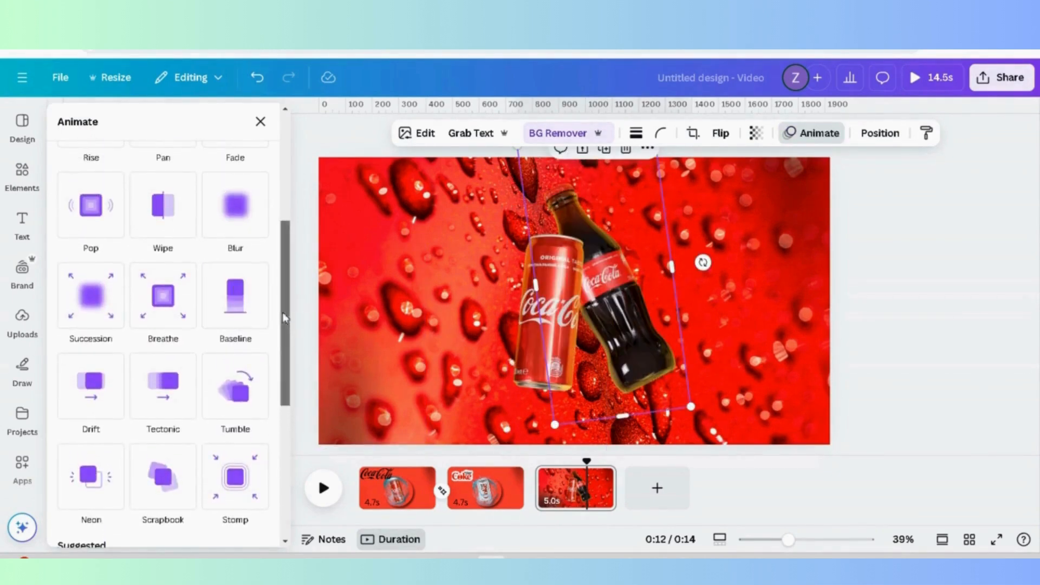
scroll(279, 252, "up", 3)
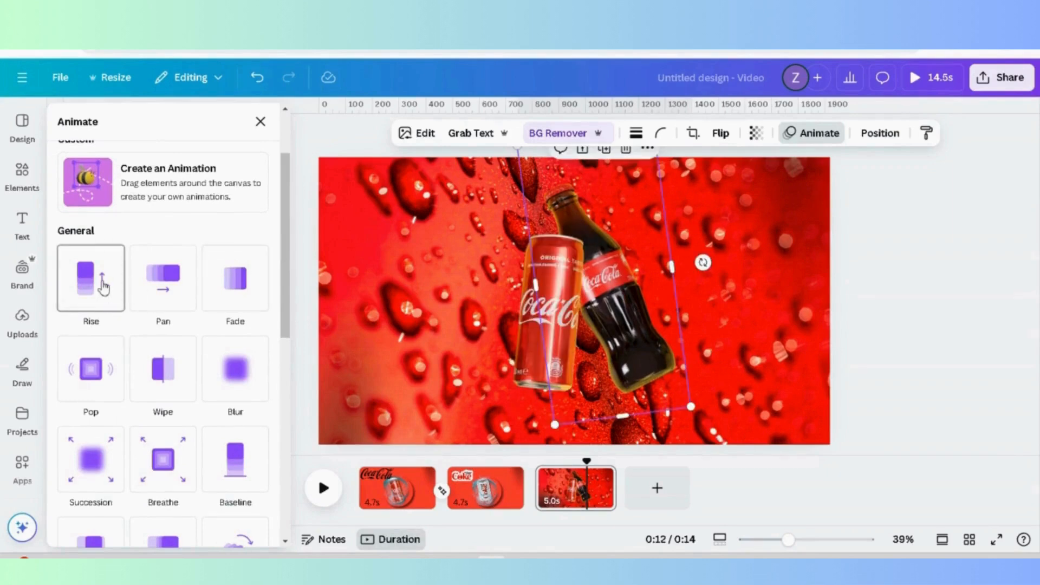
left_click(103, 286)
left_click(81, 387)
left_click(139, 443)
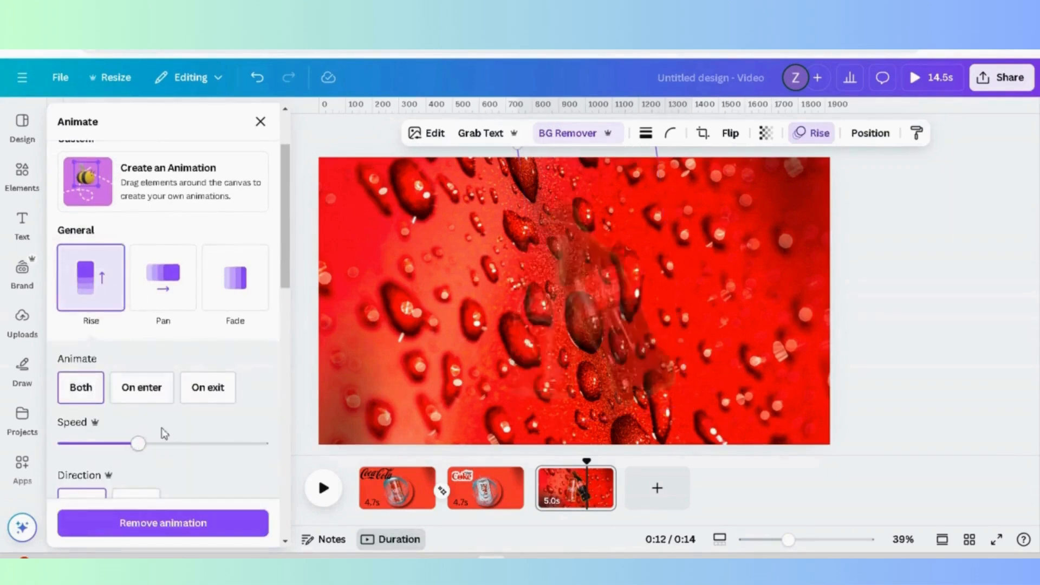
left_click_drag(284, 274, 300, 337)
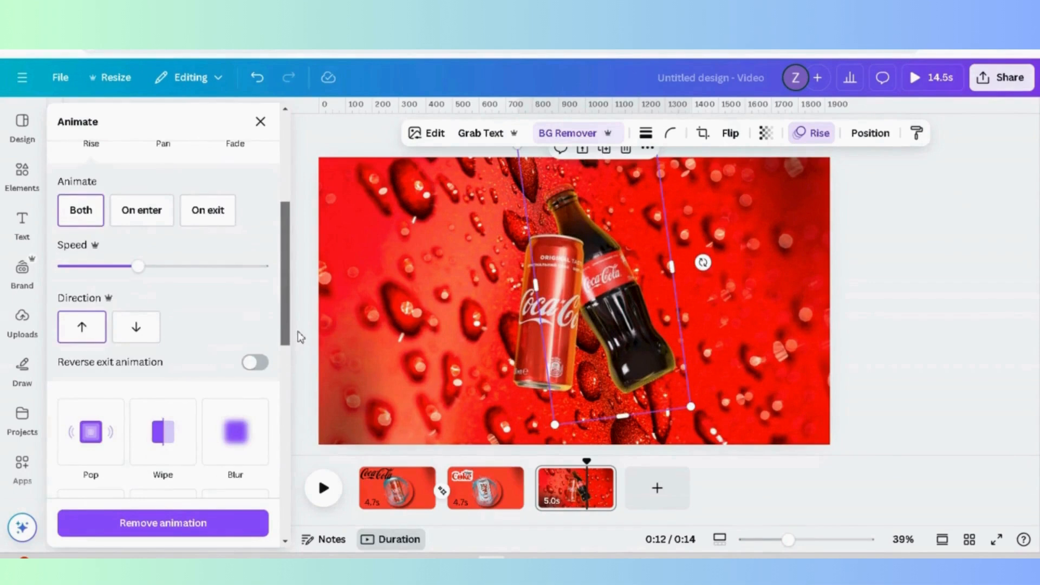
left_click(759, 297)
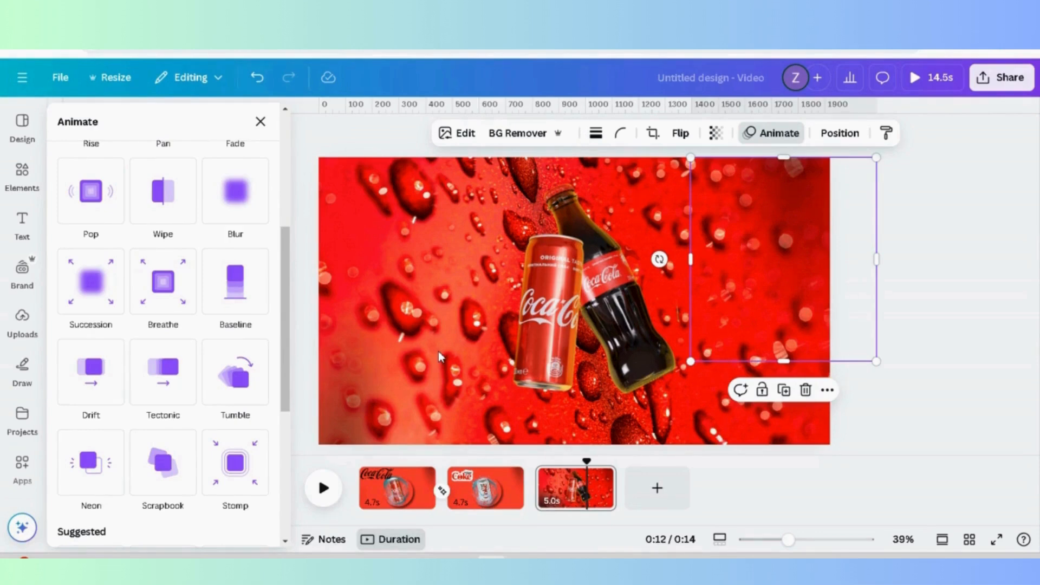
Step: Search the elements library for "water drop" graphics and browse the results
left_click(21, 181)
left_click(152, 121)
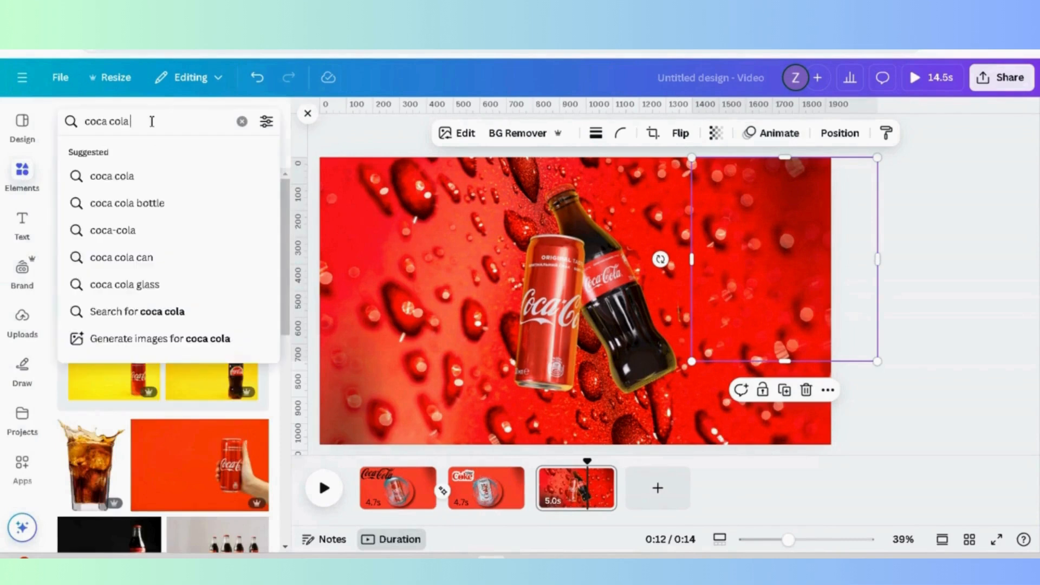
key("ctrl+a")
key("BackSpace")
type("water drop")
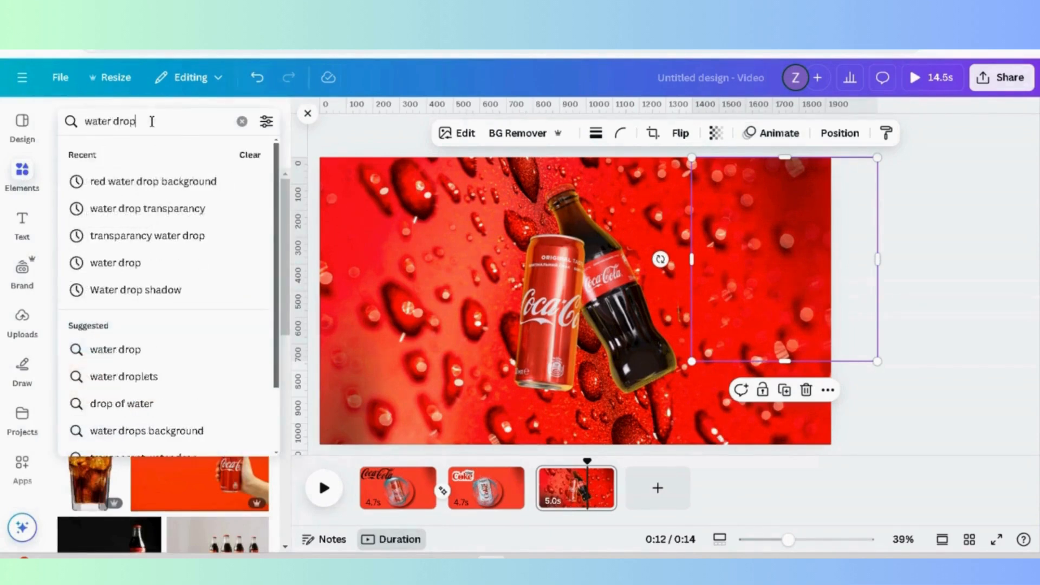
key("Return")
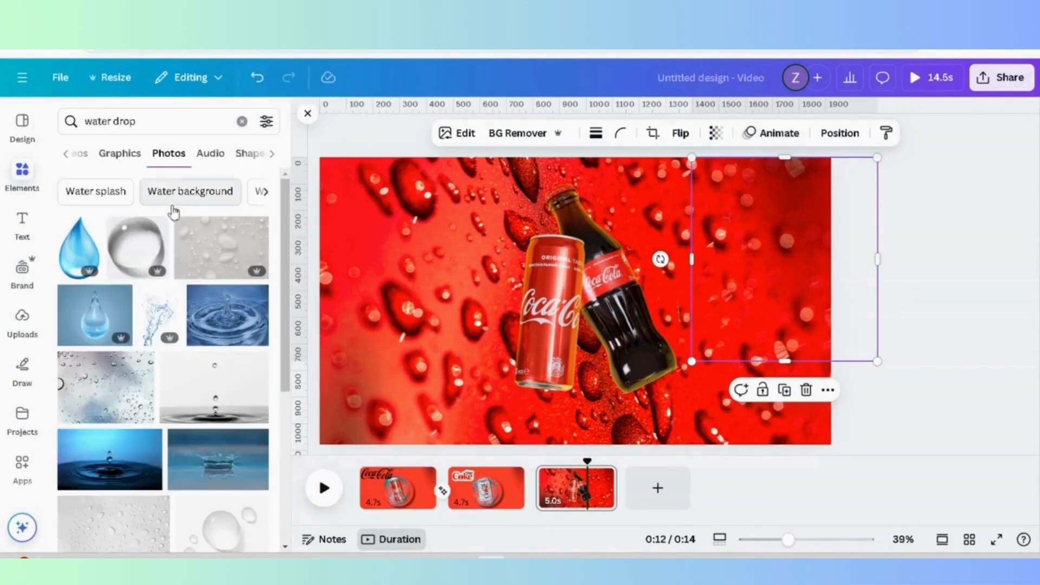
left_click(115, 154)
left_click_drag(283, 250, 289, 391)
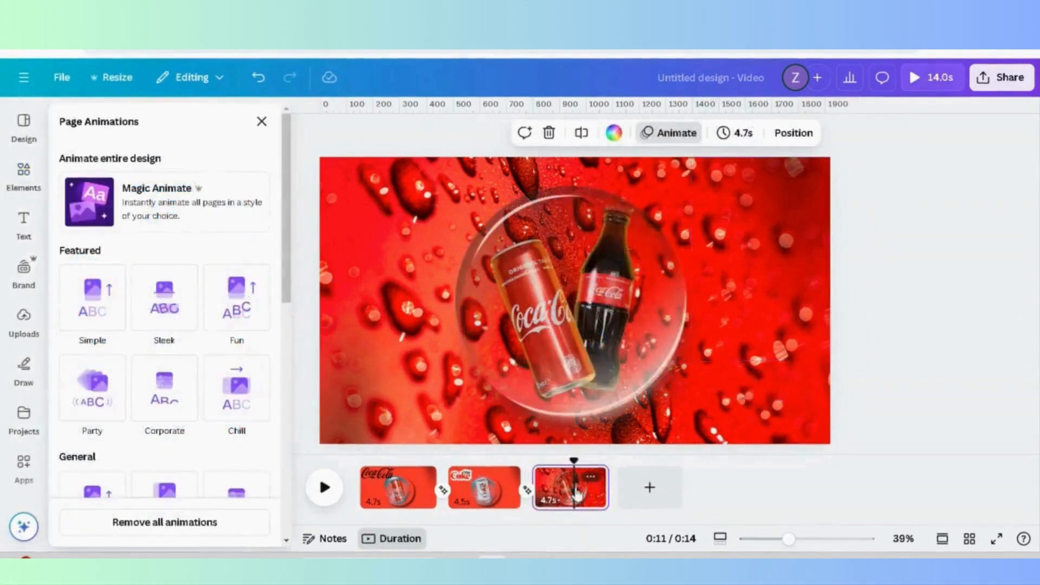
Step: Duplicate the third page and select the round water bubble on the duplicated page
right_click(575, 491)
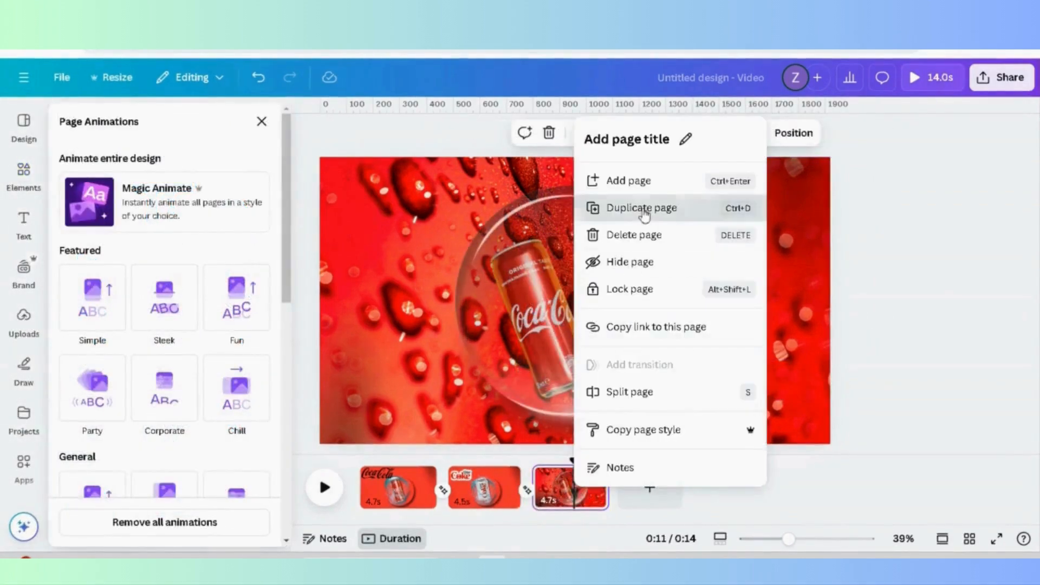
left_click(643, 212)
left_click(665, 487)
left_click(699, 233)
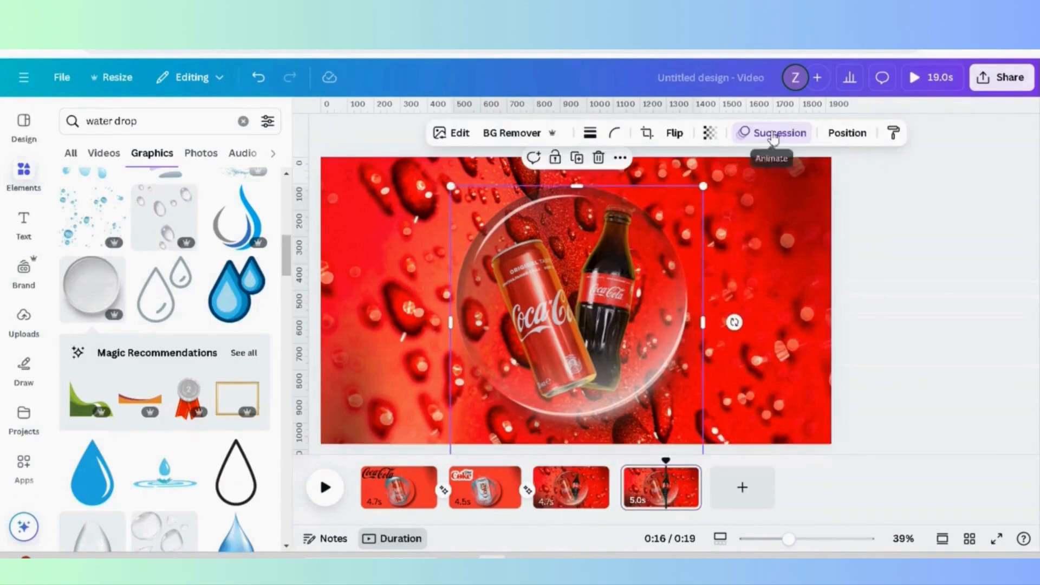
Step: Apply the Photo Zoom animation to the round water bubble on the fourth page, animating both enter and exit
left_click(773, 136)
left_click_drag(284, 311, 285, 462)
left_click(258, 371)
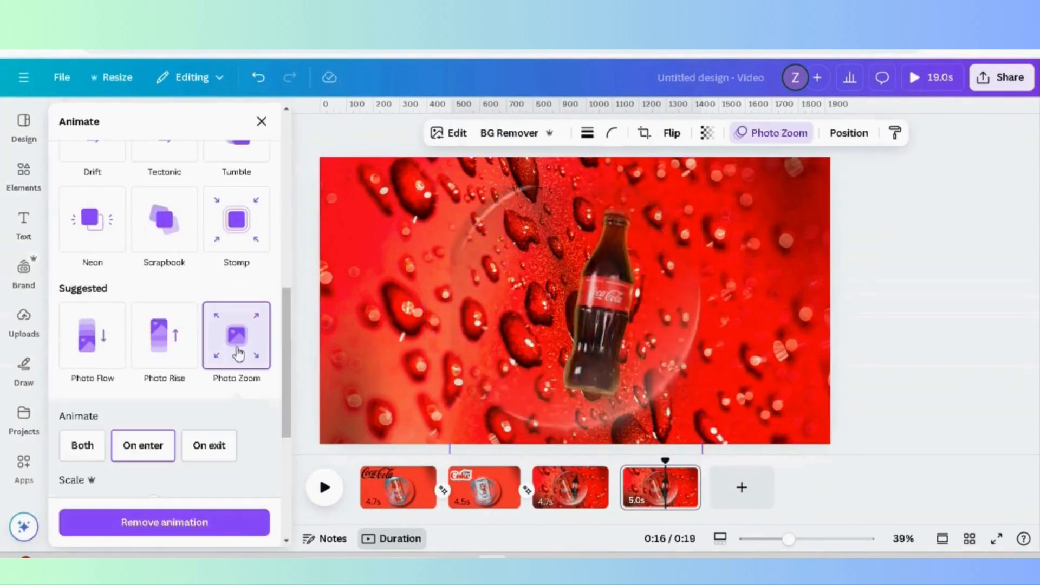
left_click(84, 449)
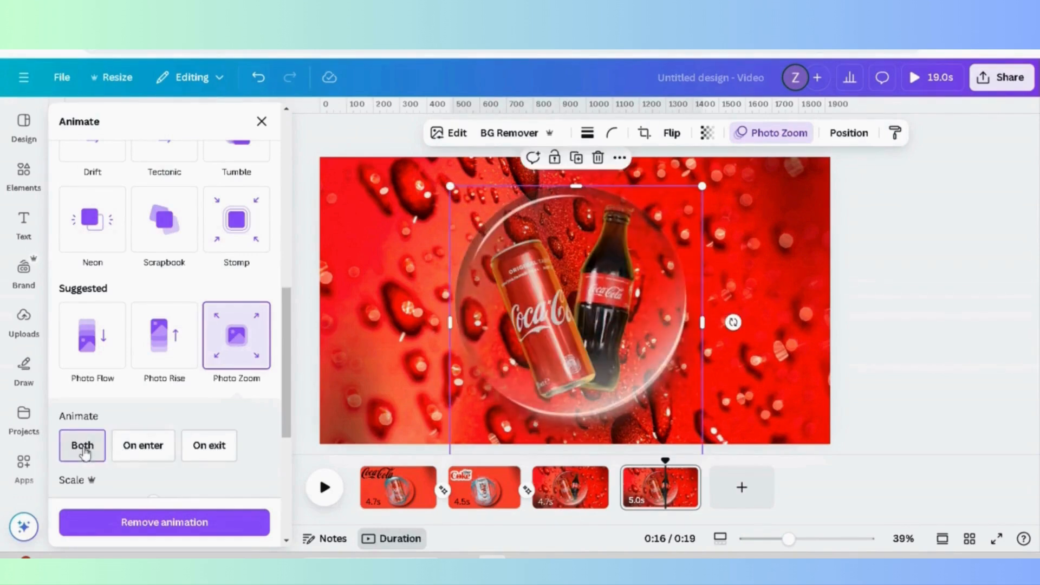
Step: Search the elements library for "shape", show all shapes, and add a hexagon to the fourth page
left_click(644, 477)
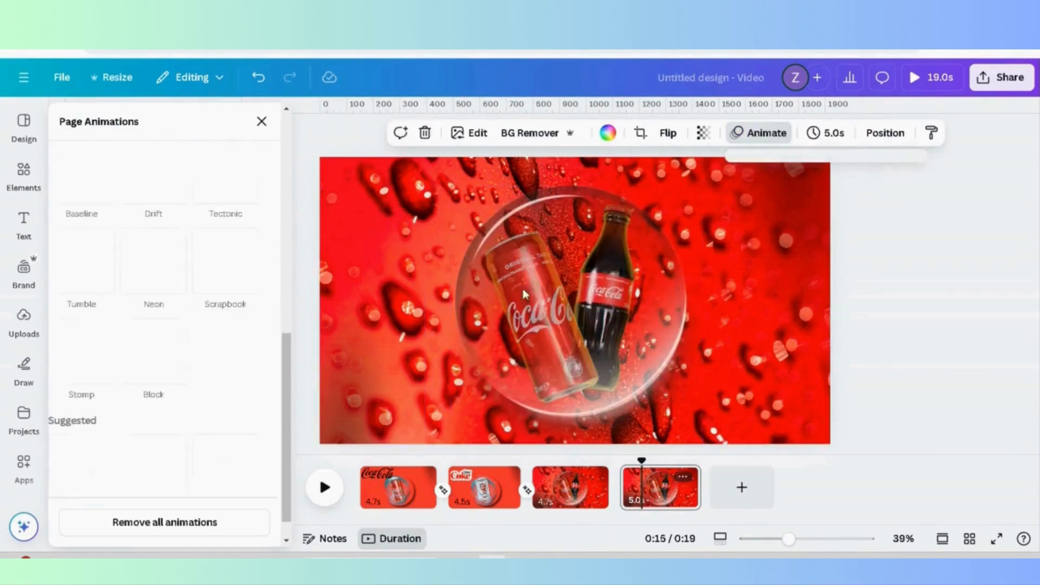
left_click(12, 194)
left_click(187, 118)
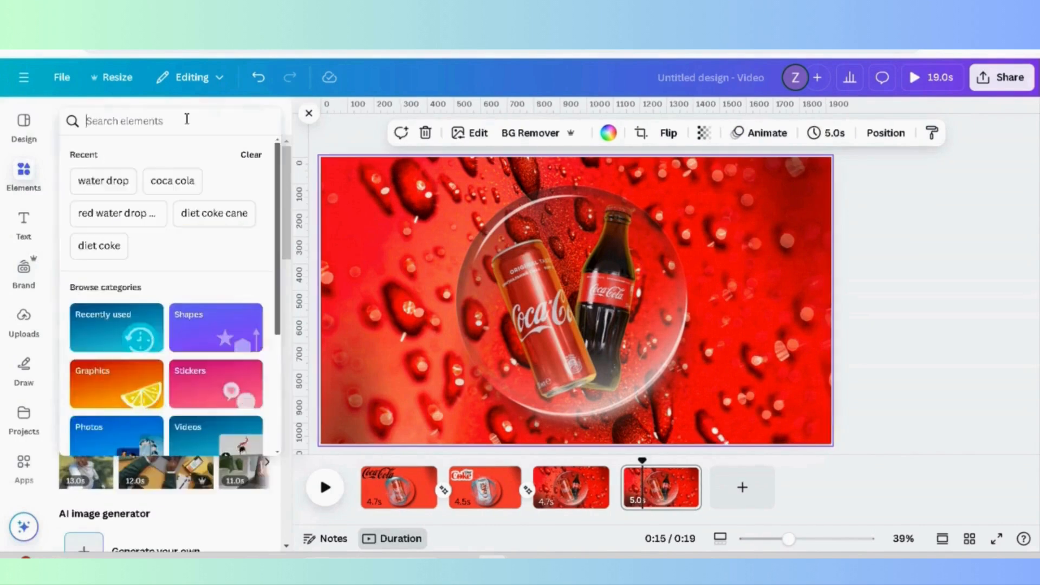
type("shape")
key("Return")
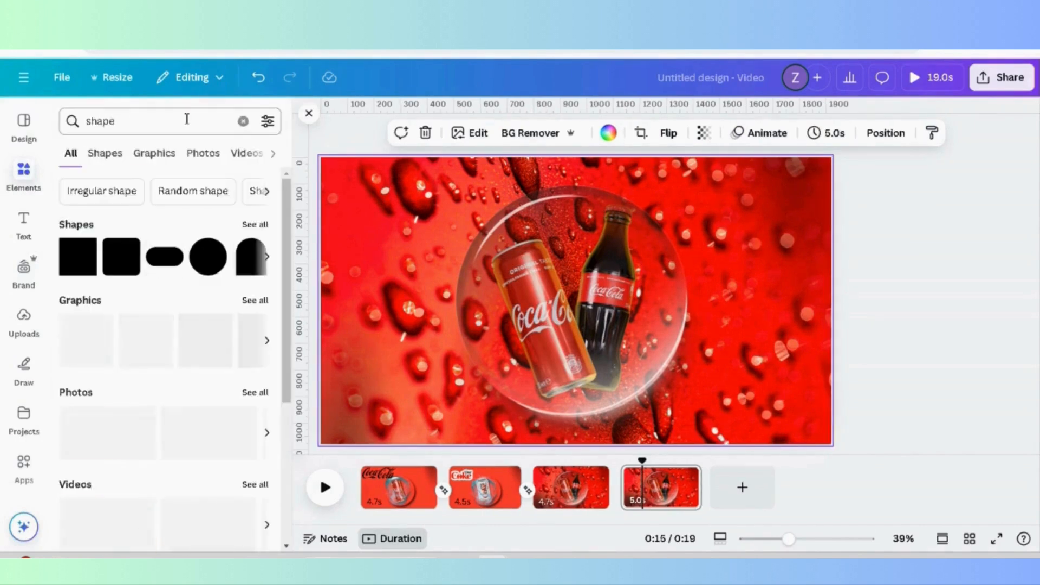
left_click(257, 224)
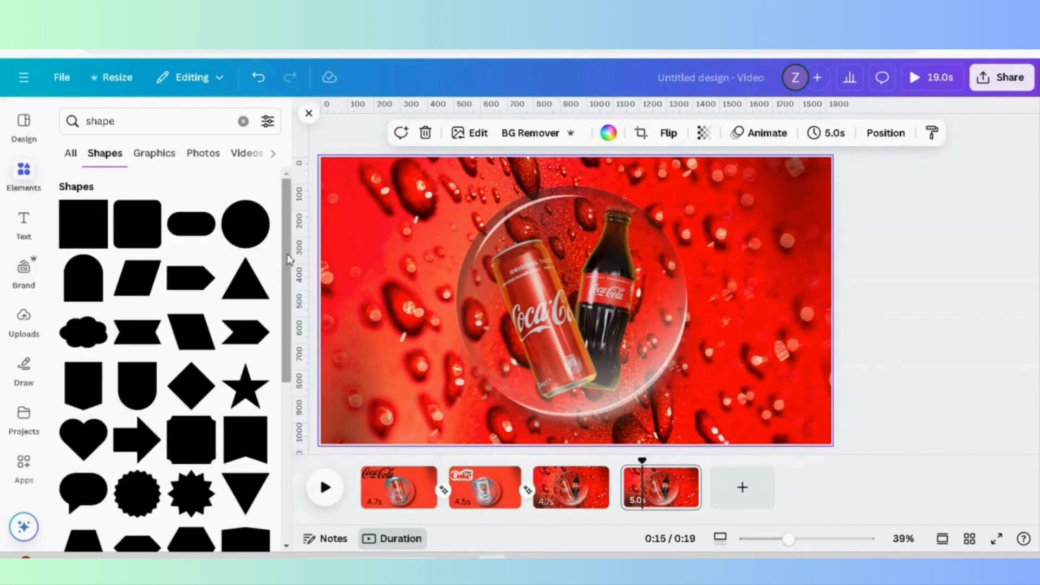
scroll(199, 417, "down", 3)
left_click(199, 417)
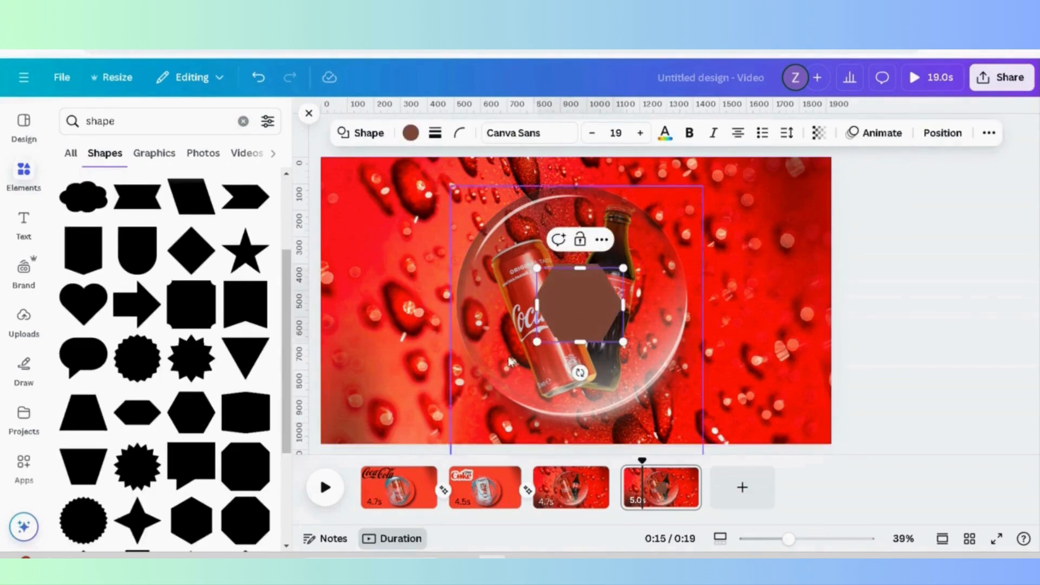
Step: Move the hexagon to the page's upper-left corner, enlarge it, and fill it with the dark brown from the photo colors
left_click_drag(568, 308, 364, 210)
left_click(579, 287)
key("Delete")
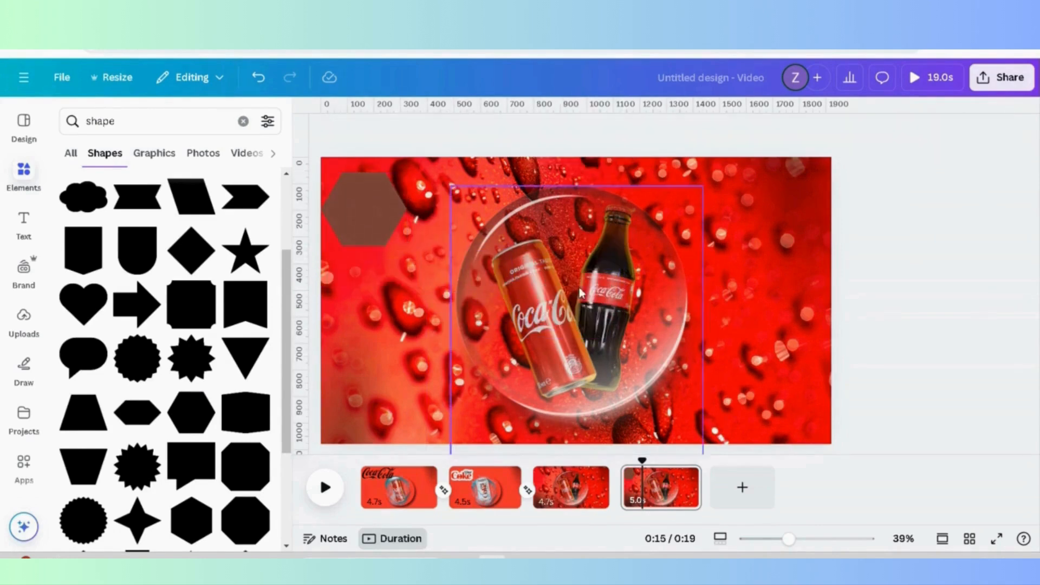
left_click(381, 211)
left_click_drag(405, 249, 464, 295)
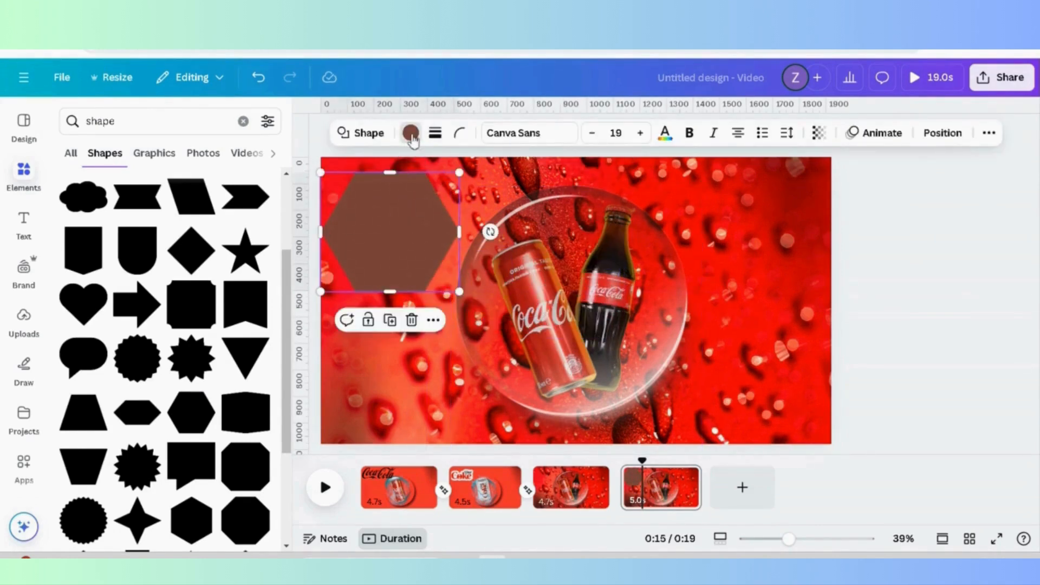
left_click(411, 134)
left_click(182, 476)
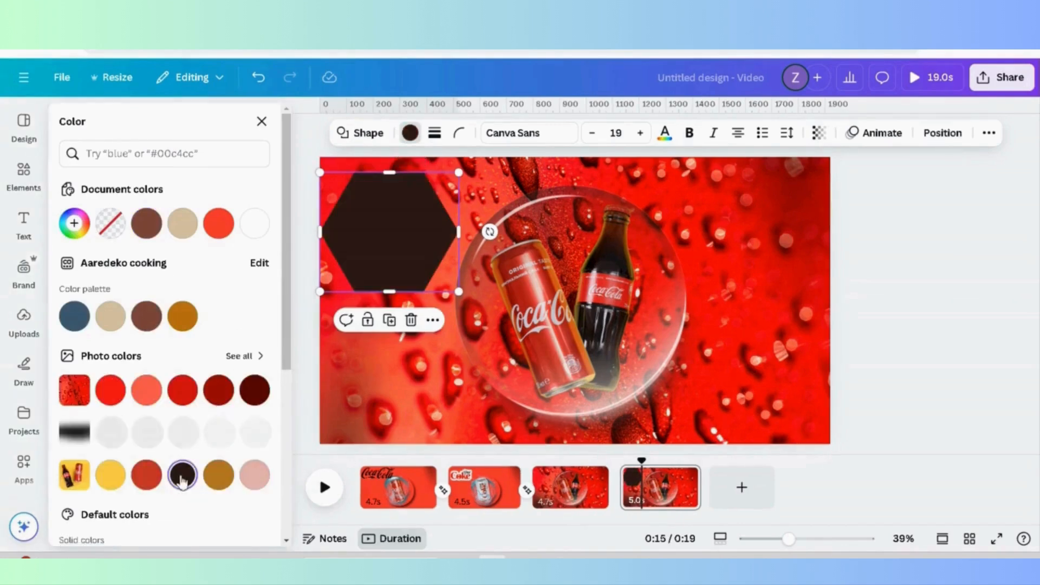
Step: Enlarge the hexagon partly beyond the page's corner and arrange duplicates along both side edges as dark zigzag borders
left_click_drag(390, 216, 360, 184)
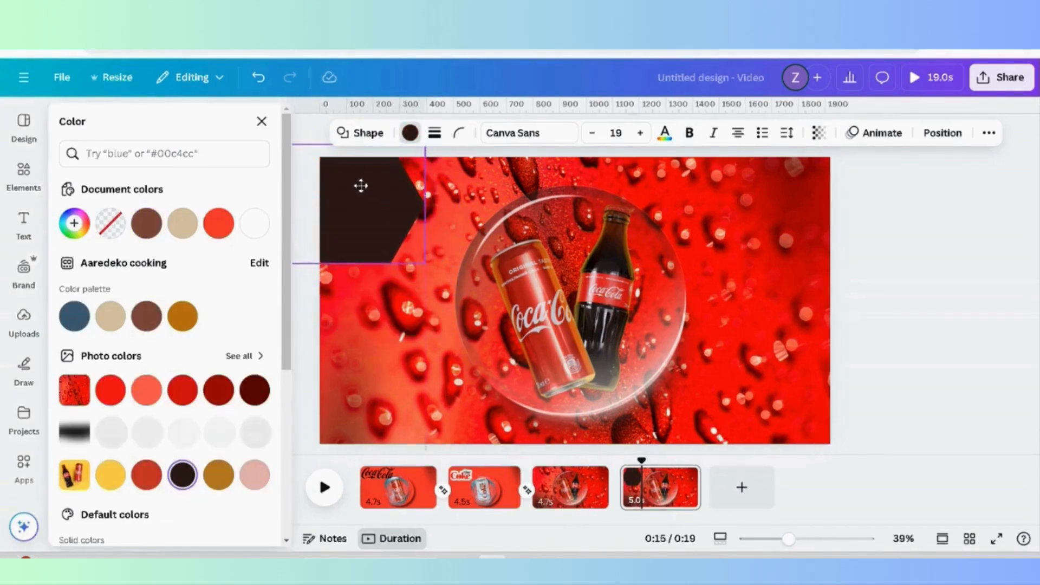
left_click_drag(425, 262, 450, 284)
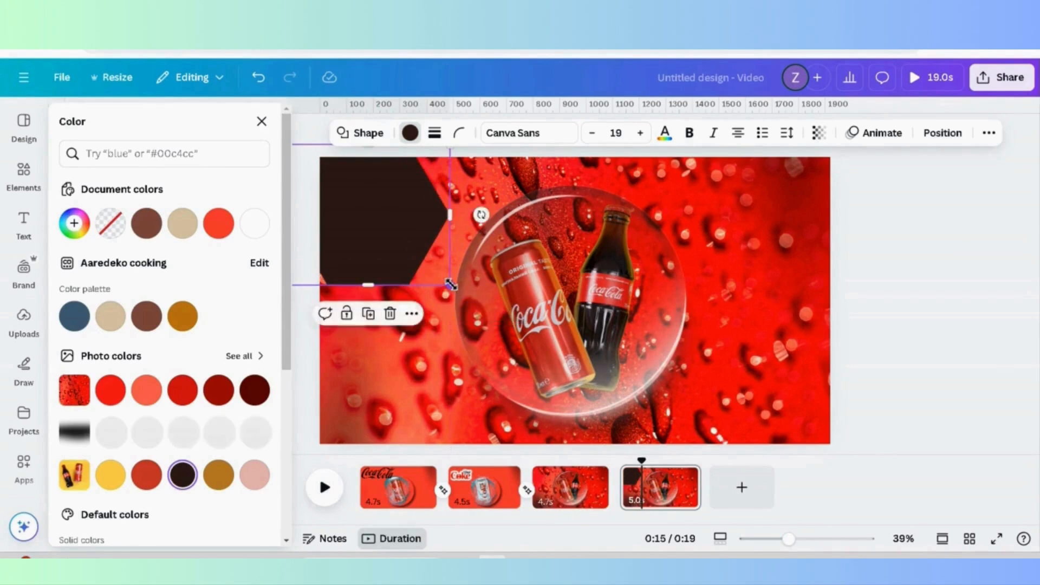
left_click(370, 313)
left_click_drag(369, 230, 372, 334)
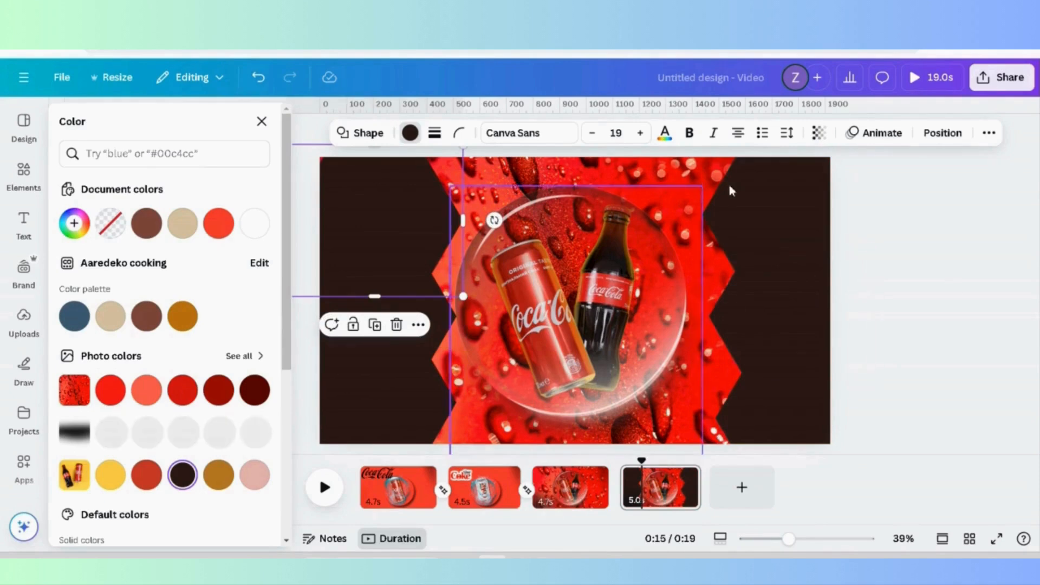
left_click(721, 379)
left_click_drag(708, 344, 722, 327)
left_click(930, 239)
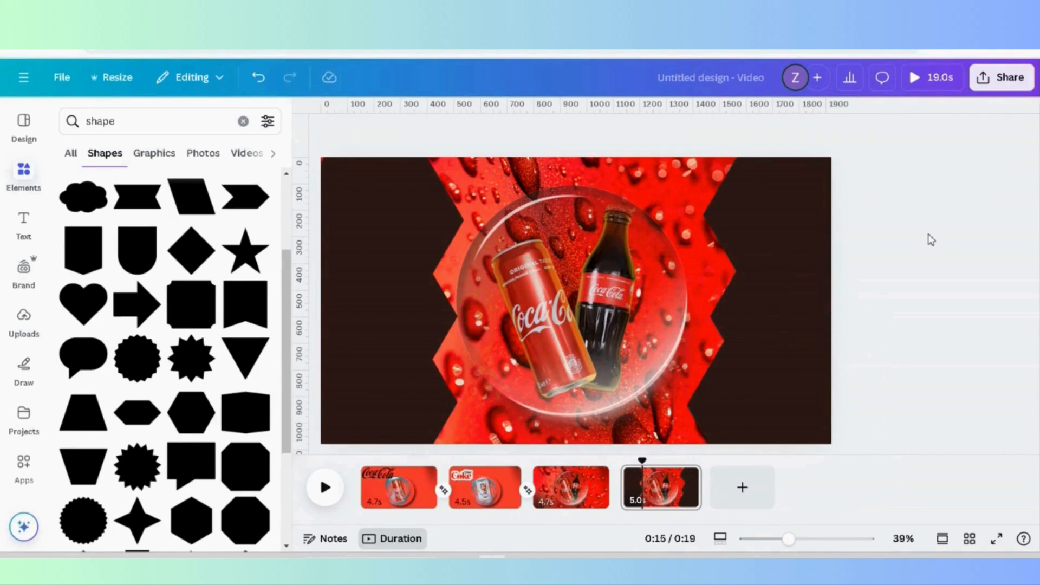
Step: Paste the Diet Coke logo, scale it down, and place it in the page's upper-right corner
key("ctrl+v")
left_click_drag(829, 158, 792, 185)
left_click_drag(752, 227, 782, 215)
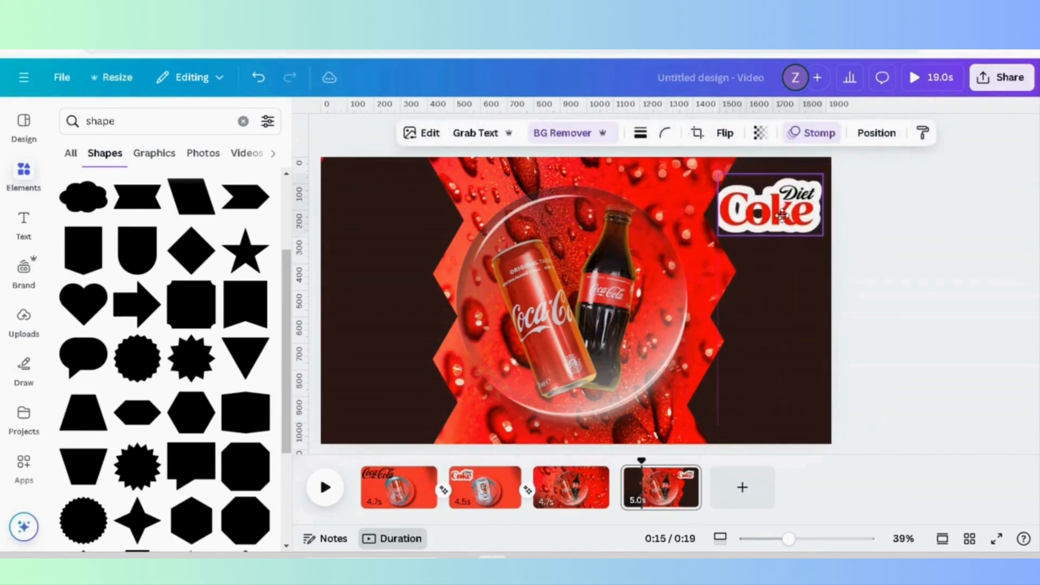
left_click(907, 251)
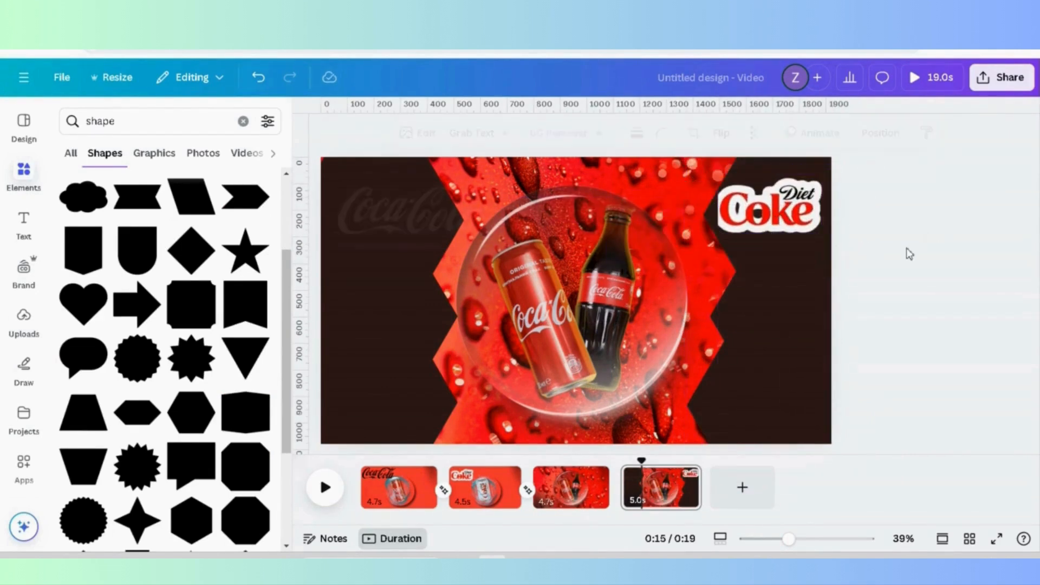
Step: Paste the white Coca-Cola logo, shrink it into the page's upper-left corner, and apply the Pan animation
key("ctrl+v")
left_click_drag(513, 168, 462, 182)
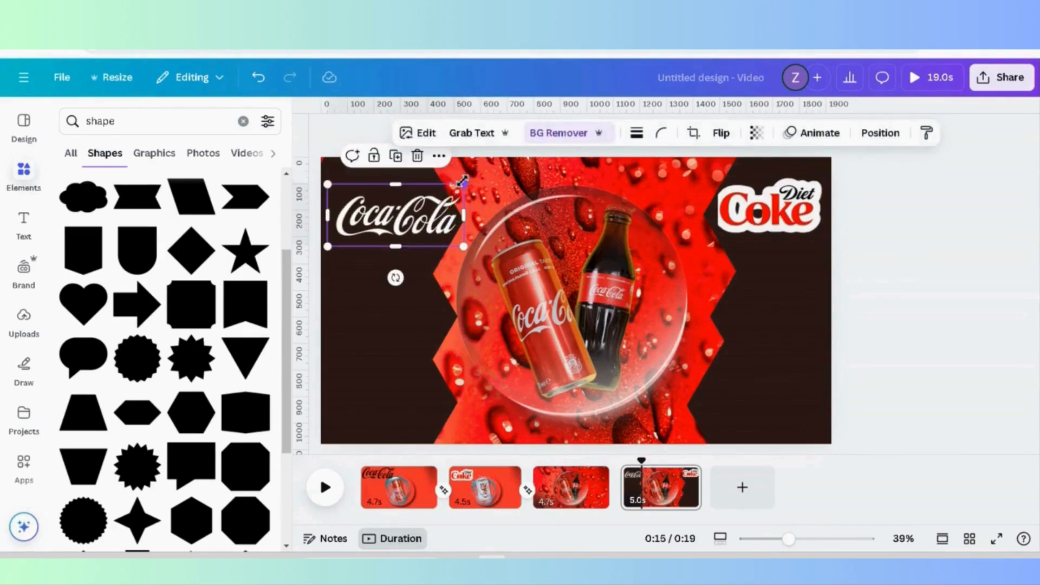
left_click_drag(709, 384, 852, 205)
left_click(812, 133)
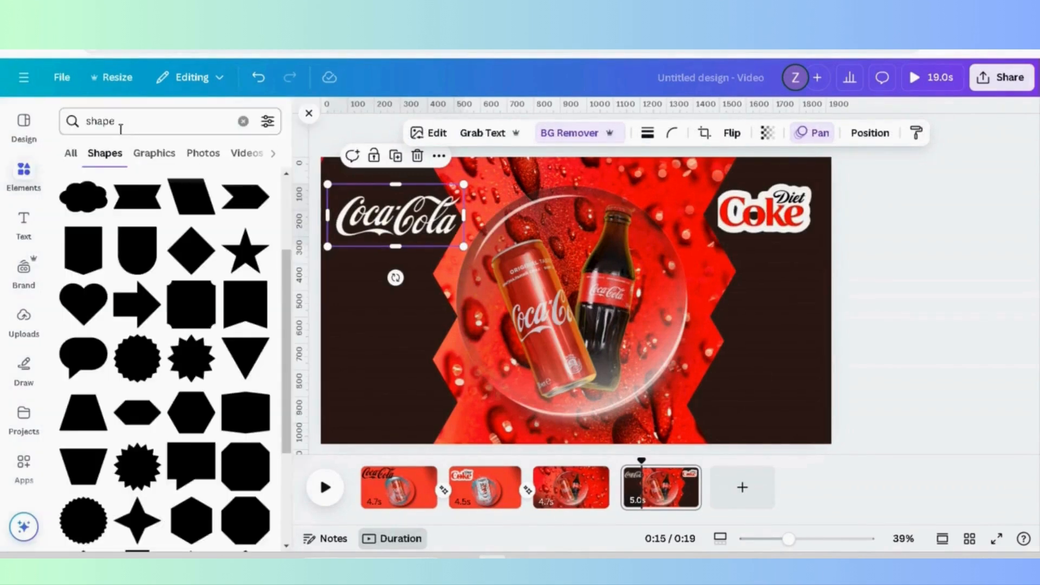
Step: Search the elements library for "ice cube mint" and place ice cubes with mint in the page's lower-left corner, with the Rotate animation
left_click(125, 128)
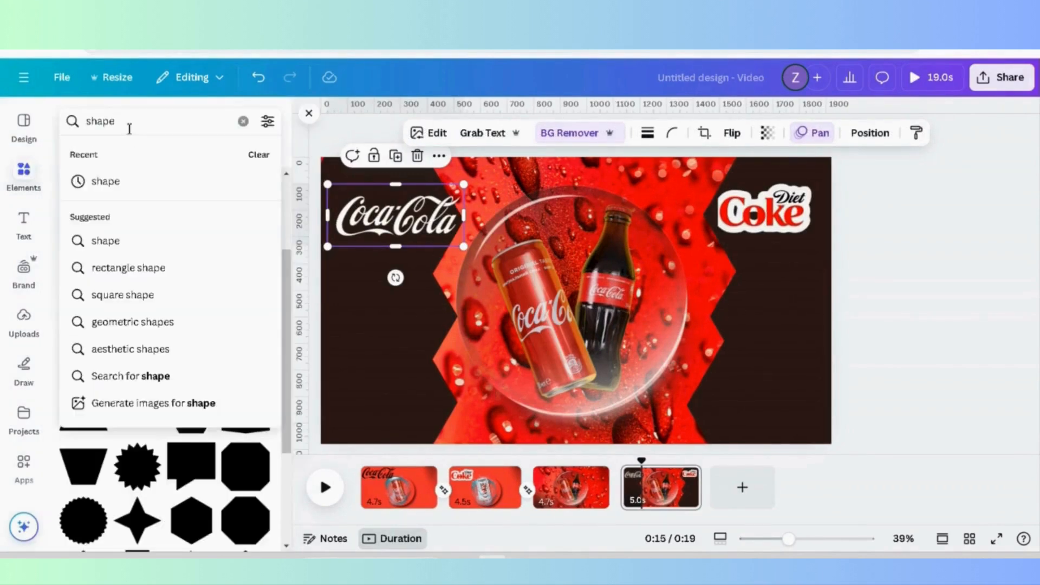
key("BackSpace")
key("BackSpace")
key("BackSpace")
key("BackSpace")
key("BackSpace")
type("ice cube")
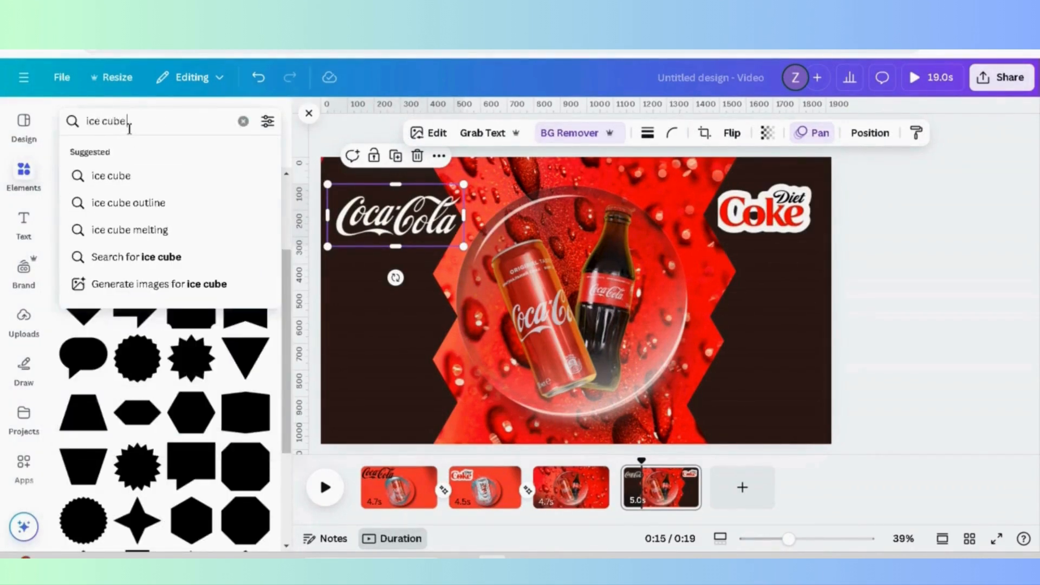
type(" mint")
key("Return")
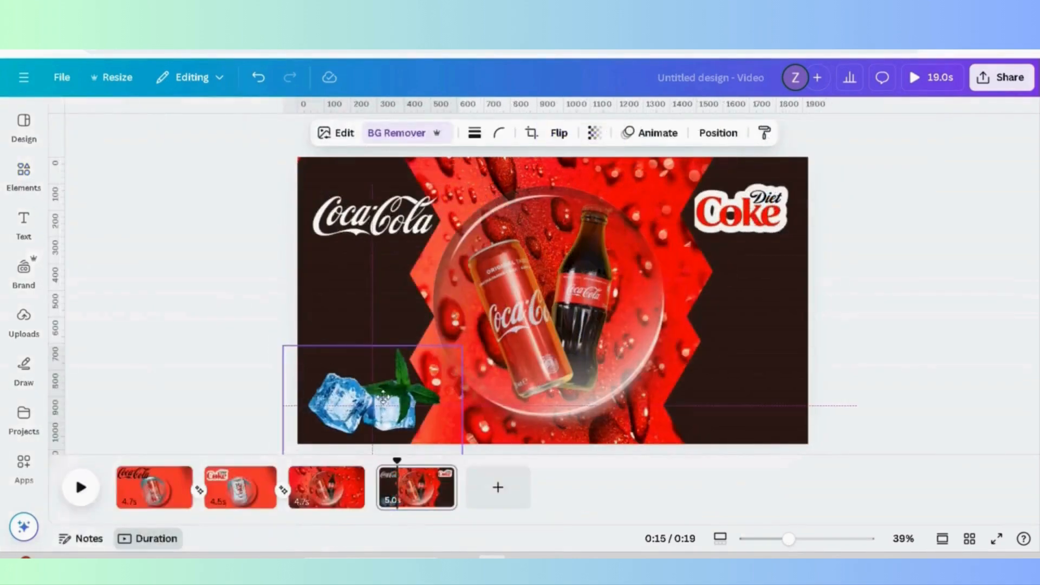
left_click_drag(388, 399, 382, 398)
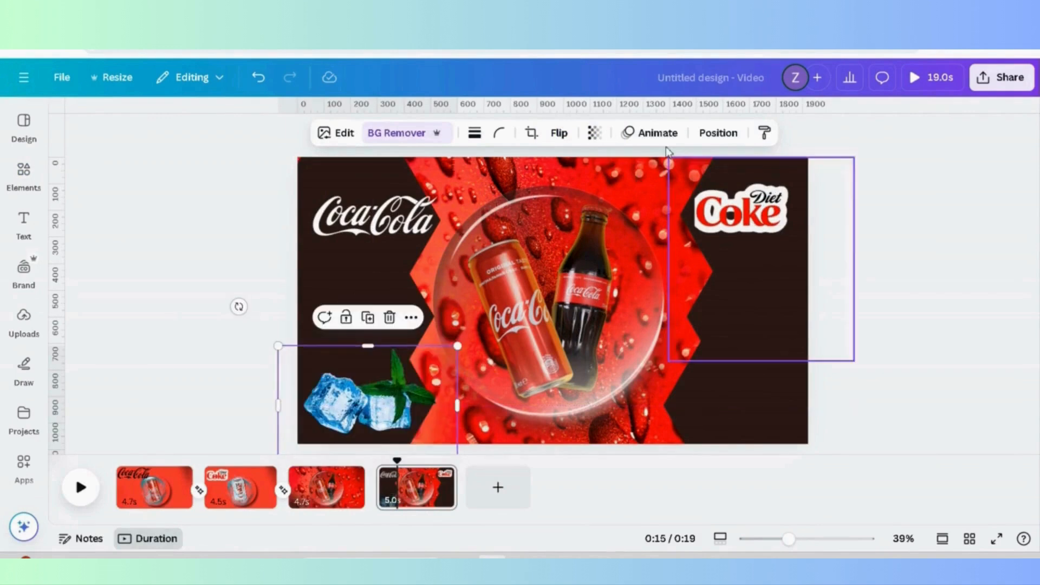
left_click(717, 132)
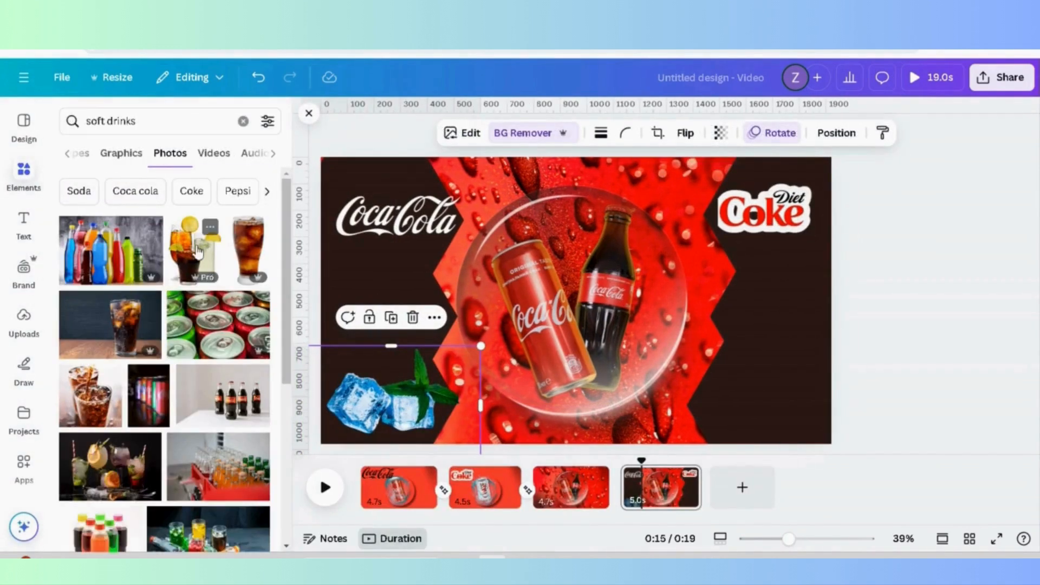
Step: Place the lemon-topped soft drink glasses small in the page's lower-right corner, and the pouring can above them with its background removed
left_click(198, 252)
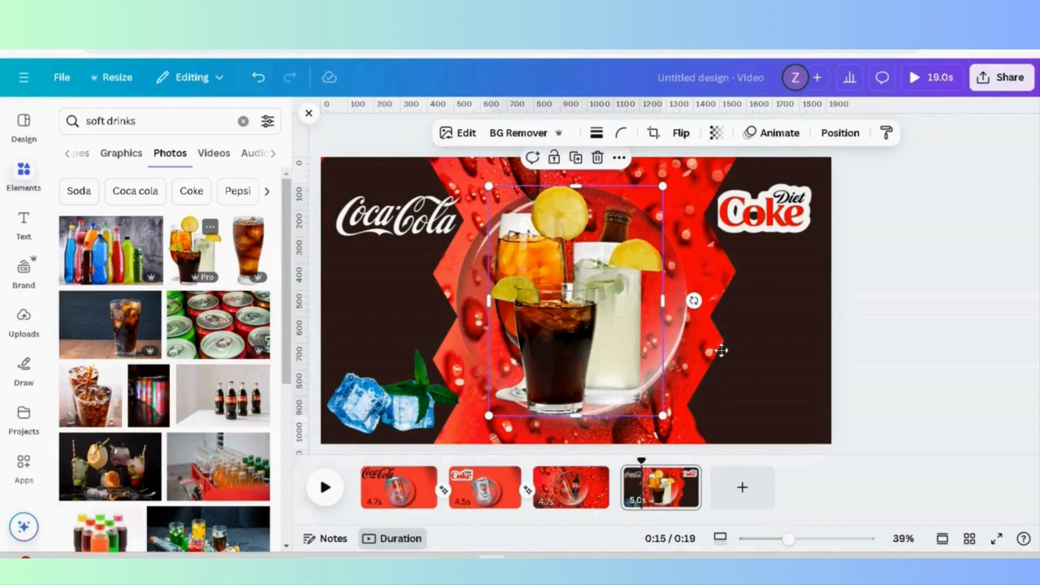
left_click_drag(721, 350, 766, 323)
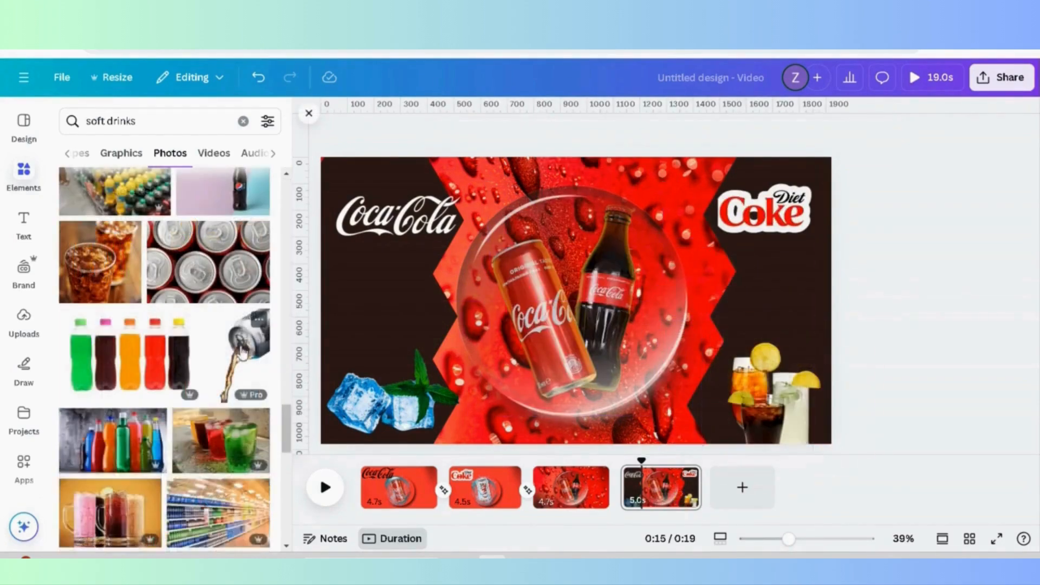
left_click(241, 352)
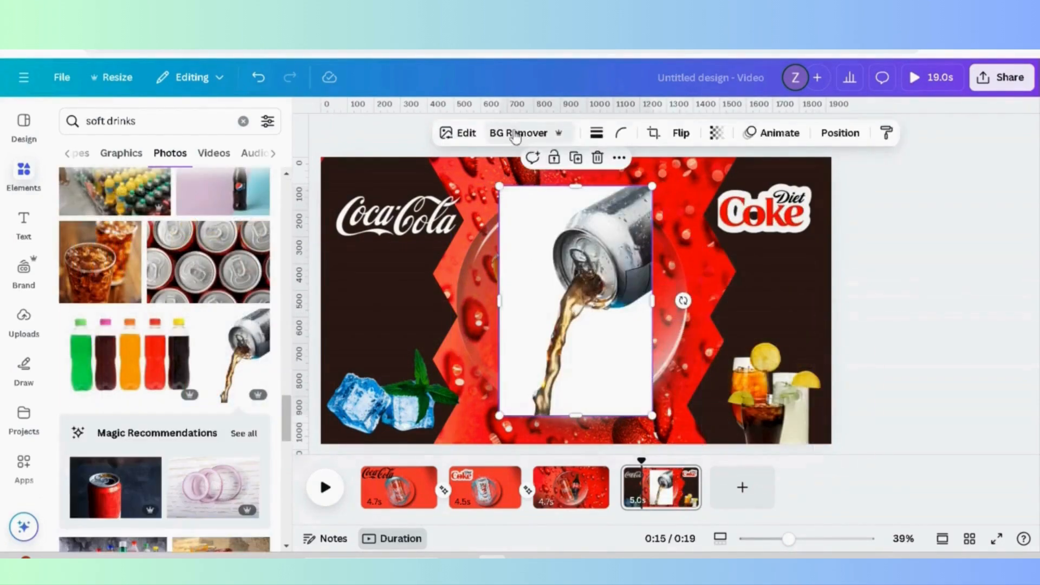
left_click_drag(596, 264, 820, 258)
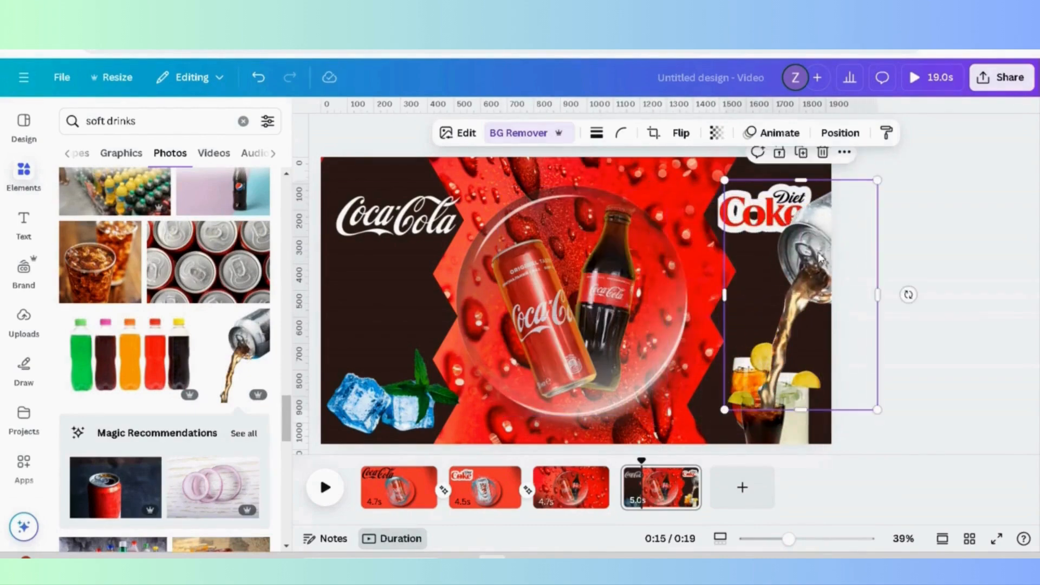
left_click(773, 132)
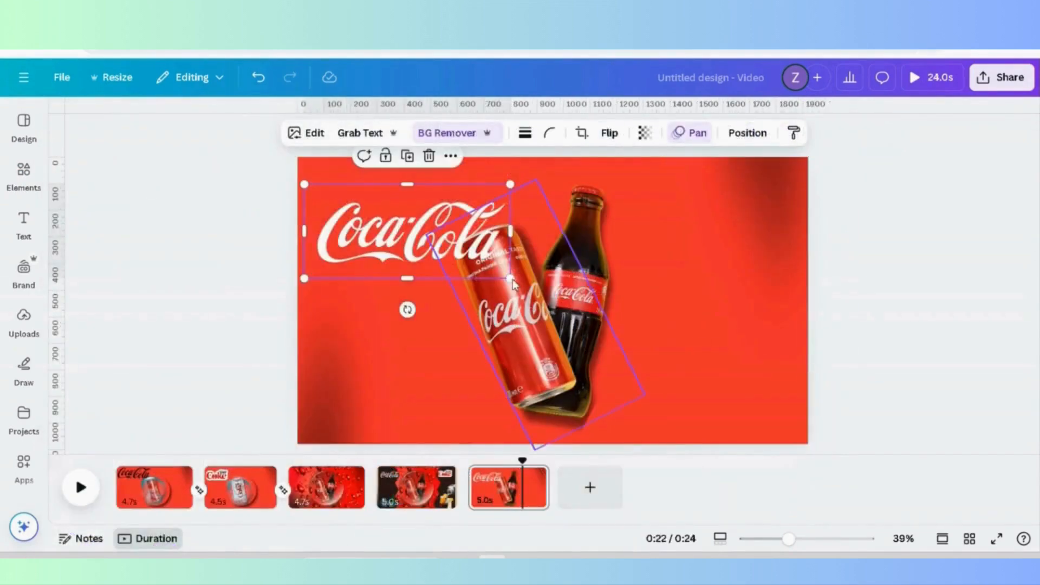
Step: Enlarge the Coca-Cola logo across the fifth page and apply the Stomp animation to it
left_click_drag(510, 278, 793, 421)
left_click_drag(308, 187, 285, 175)
left_click(697, 134)
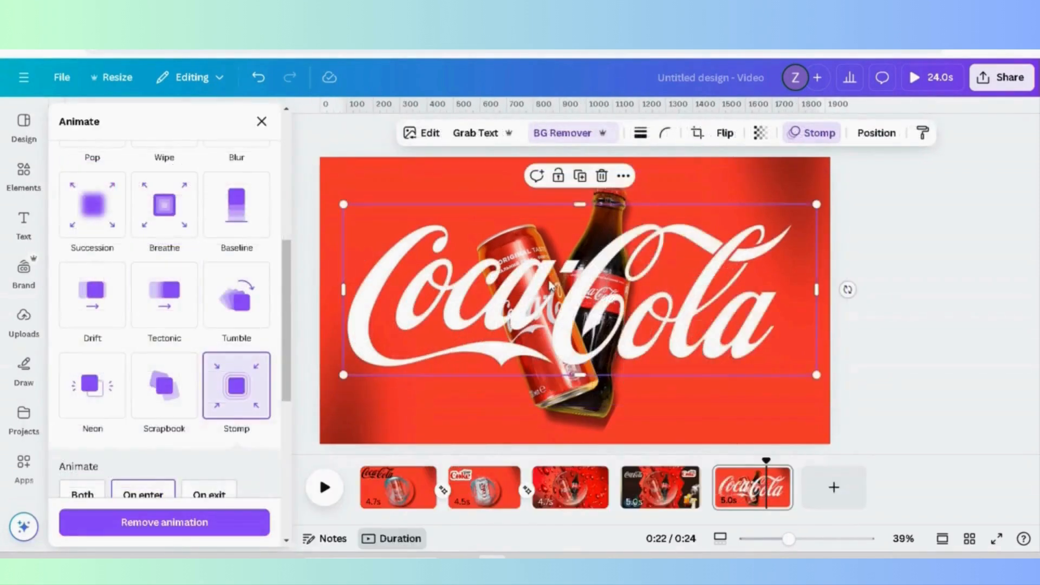
Step: Move the large Coca-Cola logo below the can and bottle in the layer order
right_click(550, 282)
mouse_move(621, 266)
left_click(783, 383)
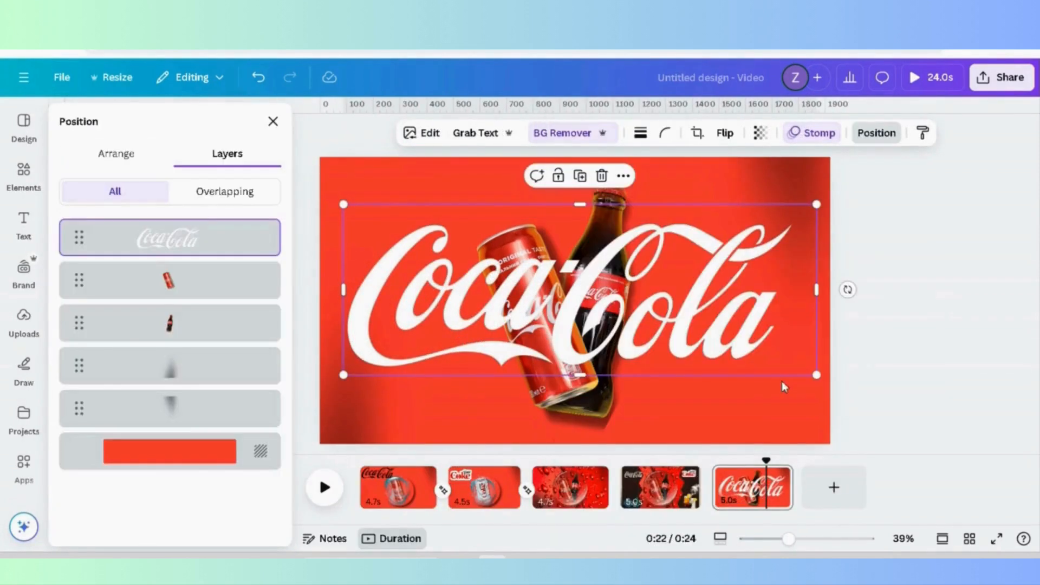
left_click_drag(197, 239, 174, 347)
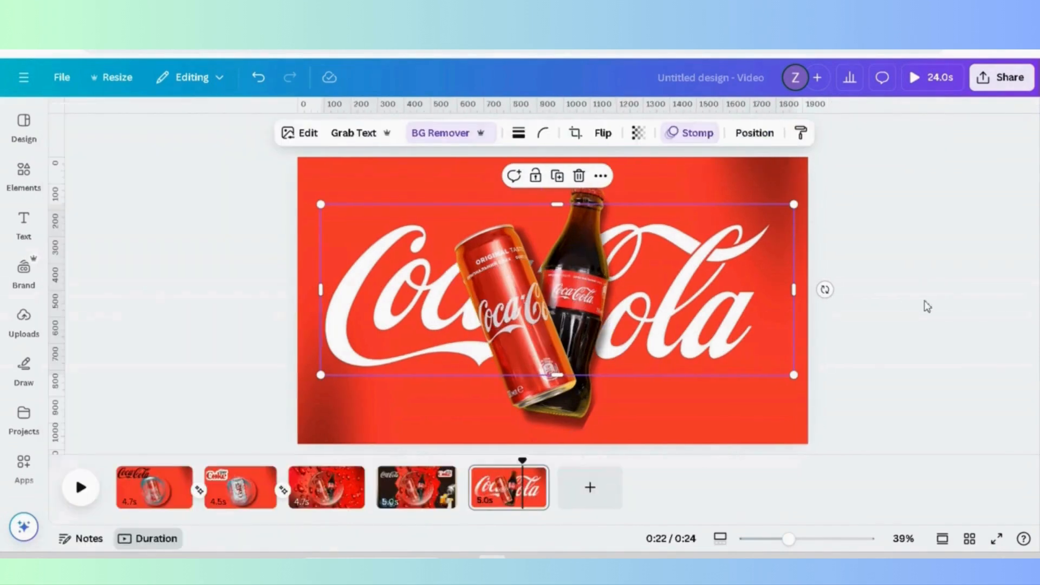
Step: Duplicate the fifth page for a logo-only page and search the elements library for "transparent water drop"
right_click(501, 488)
left_click(547, 205)
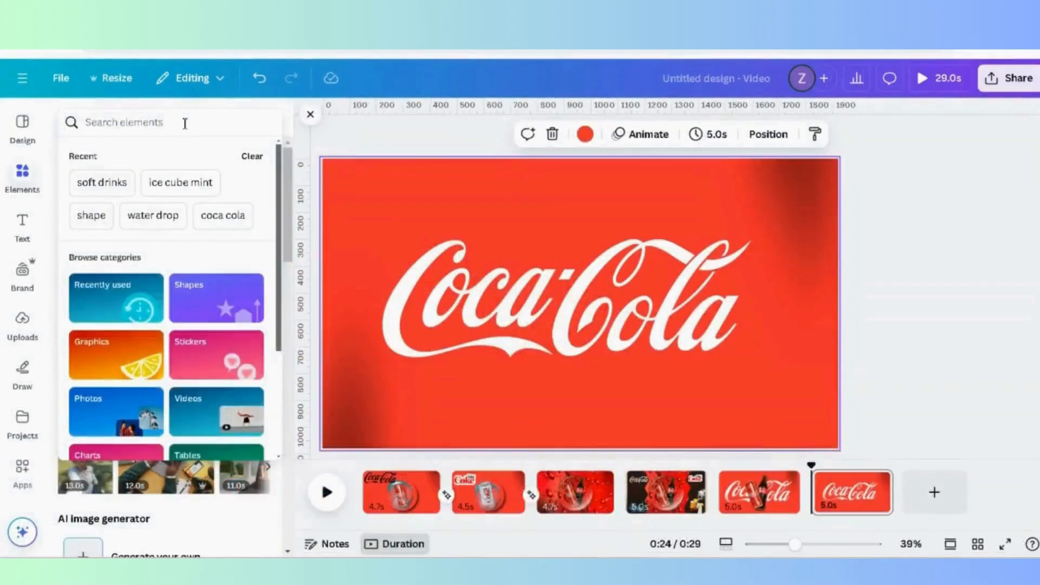
left_click(184, 124)
type("transparen")
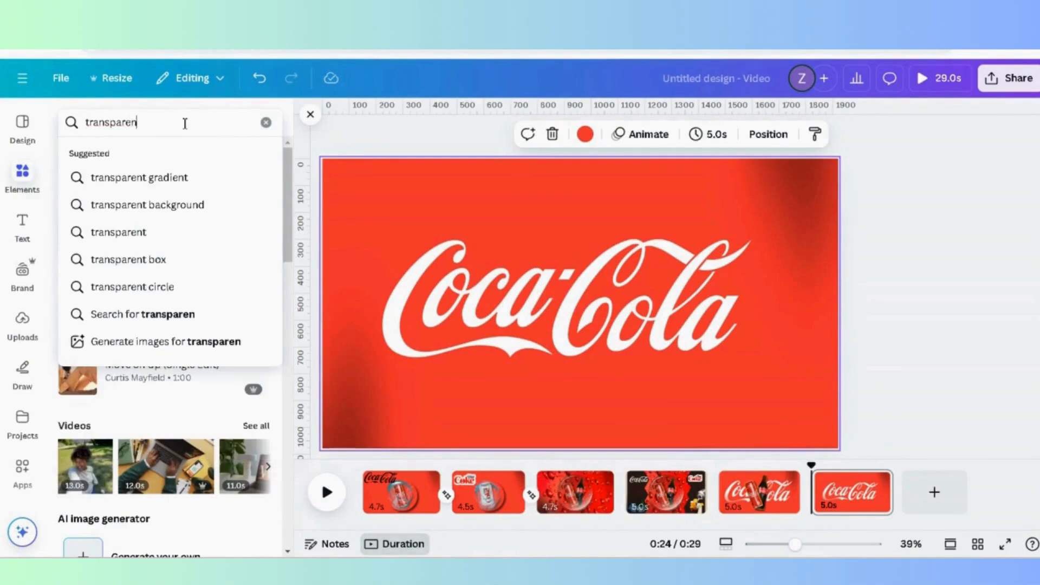
type("t water drop")
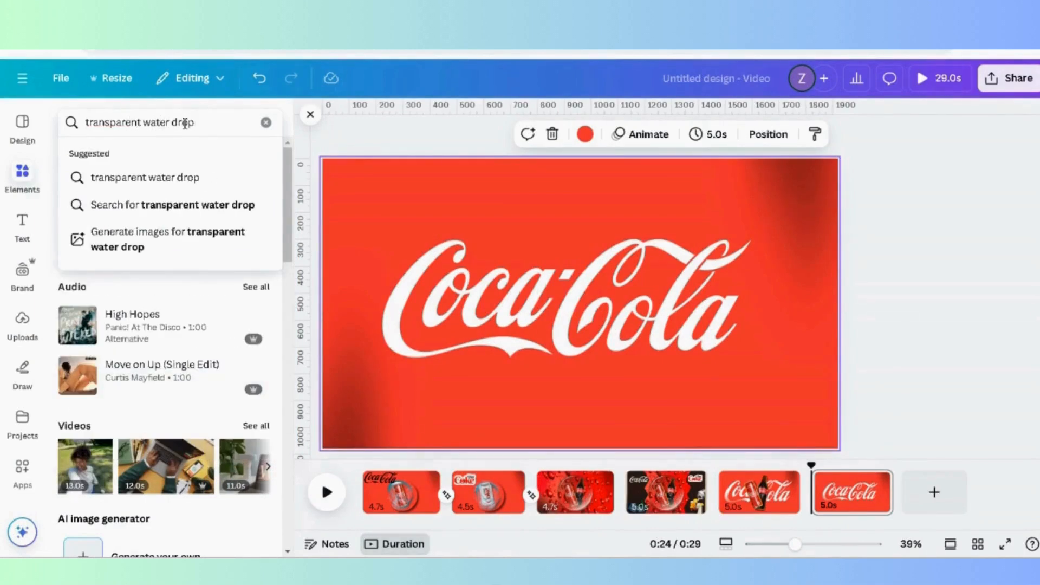
key("Return")
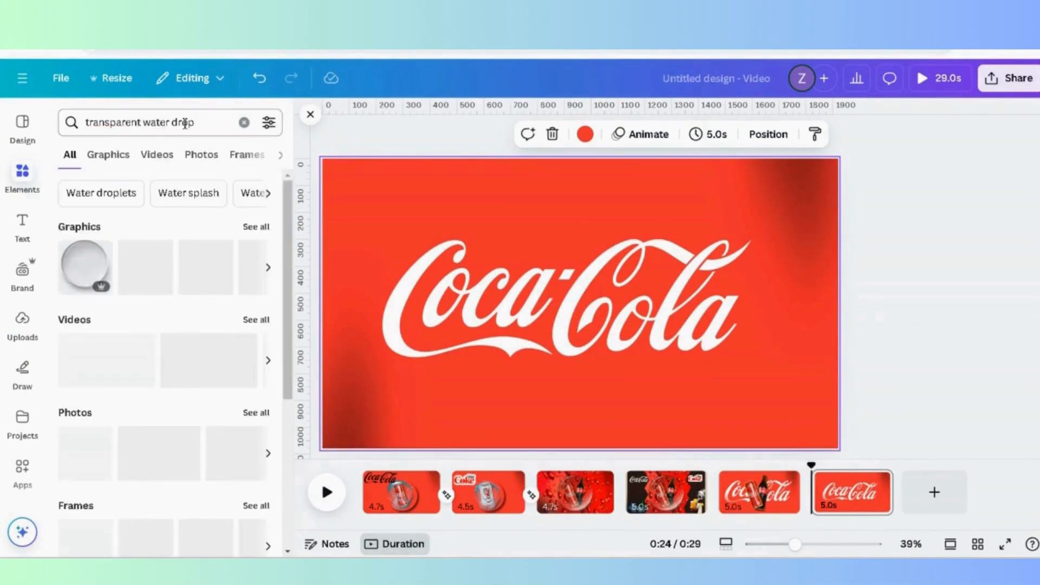
Step: Add the lens-shaped transparent water drop graphic over the logo on the last page and enlarge it to almost fill the page
scroll(189, 477, "down", 3)
left_click(189, 495)
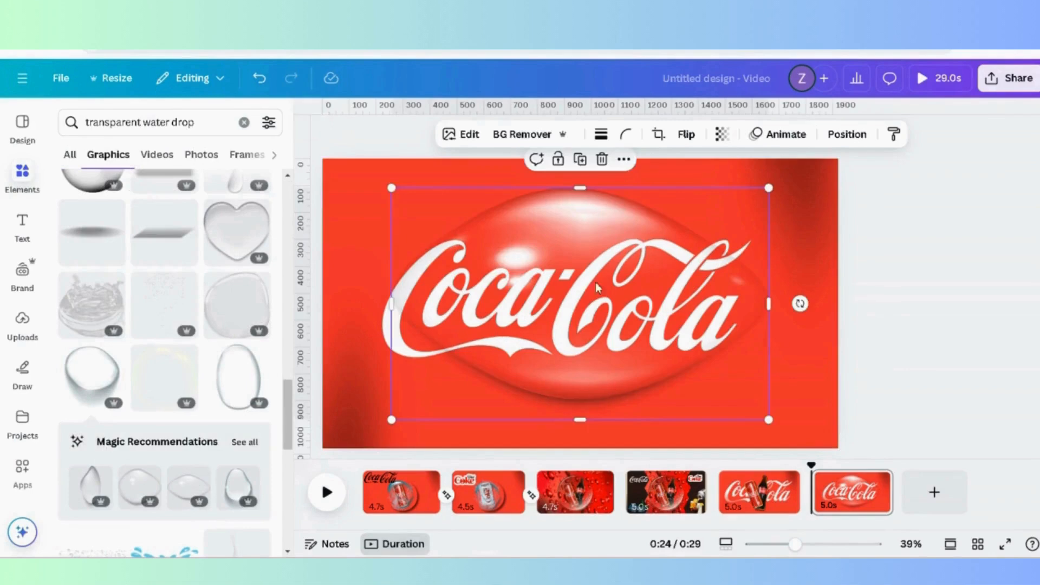
left_click_drag(594, 282, 555, 293)
left_click_drag(728, 212, 841, 218)
left_click_drag(635, 313, 632, 337)
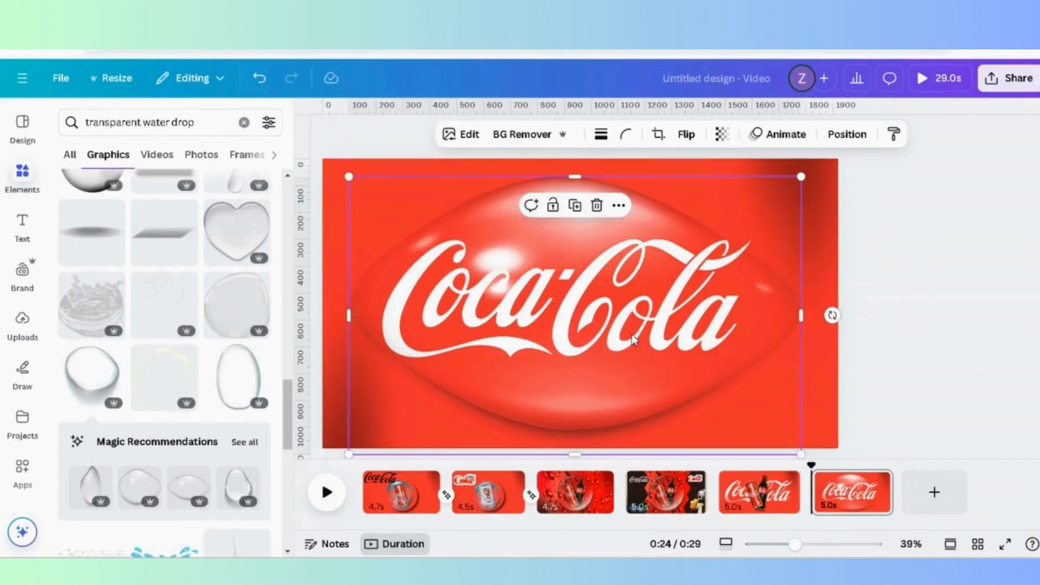
left_click_drag(808, 180, 823, 176)
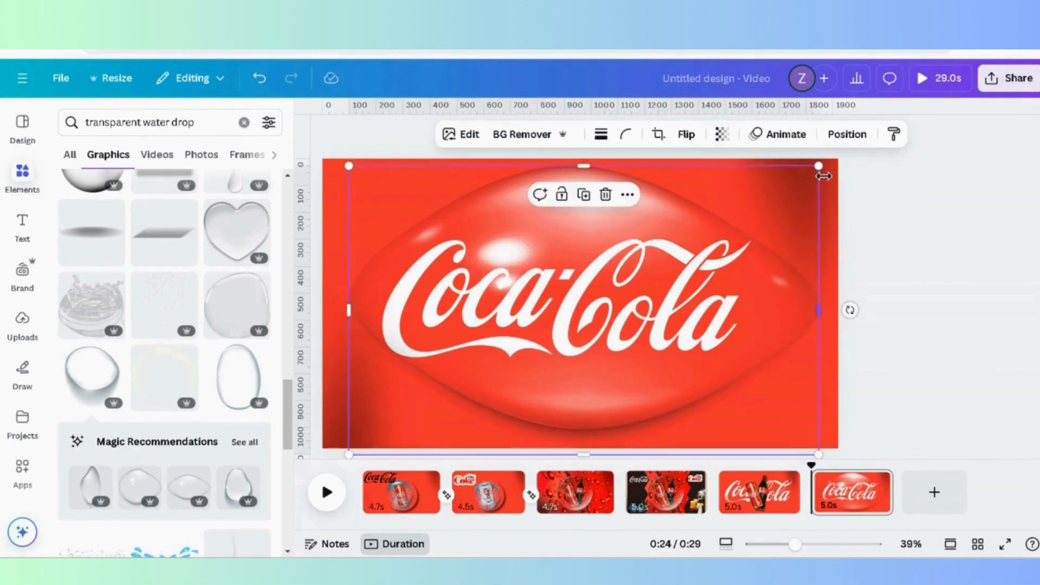
left_click(930, 260)
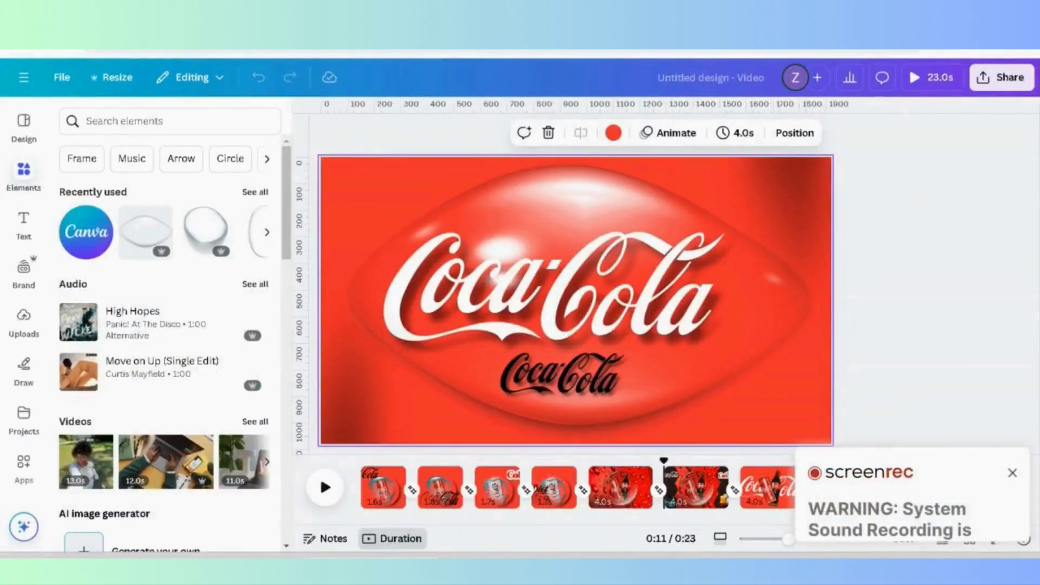
Step: Preview the Water Splash 4 sound effect in the audio library and add it to the timeline
left_click(23, 460)
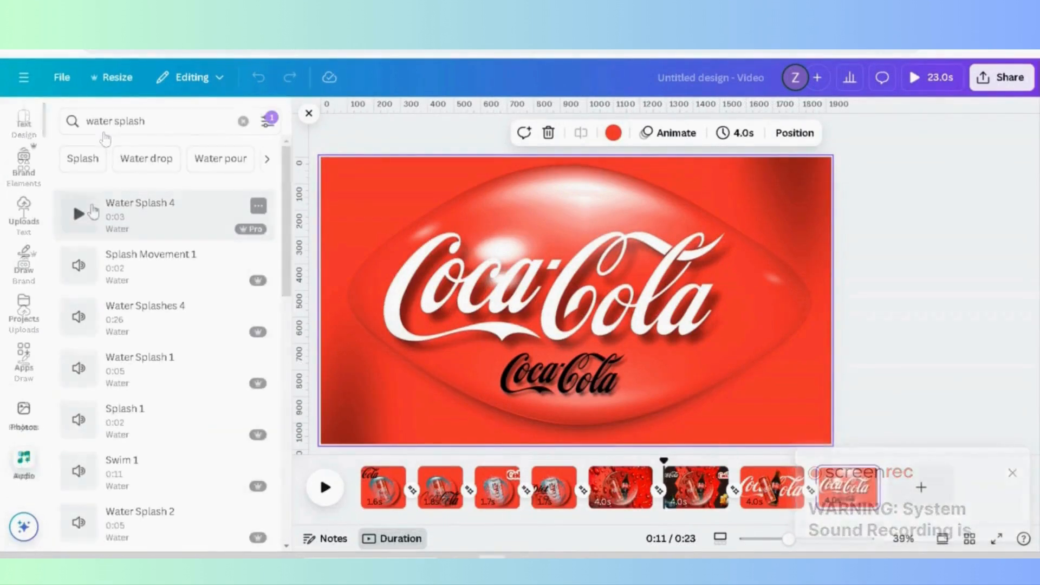
left_click(79, 217)
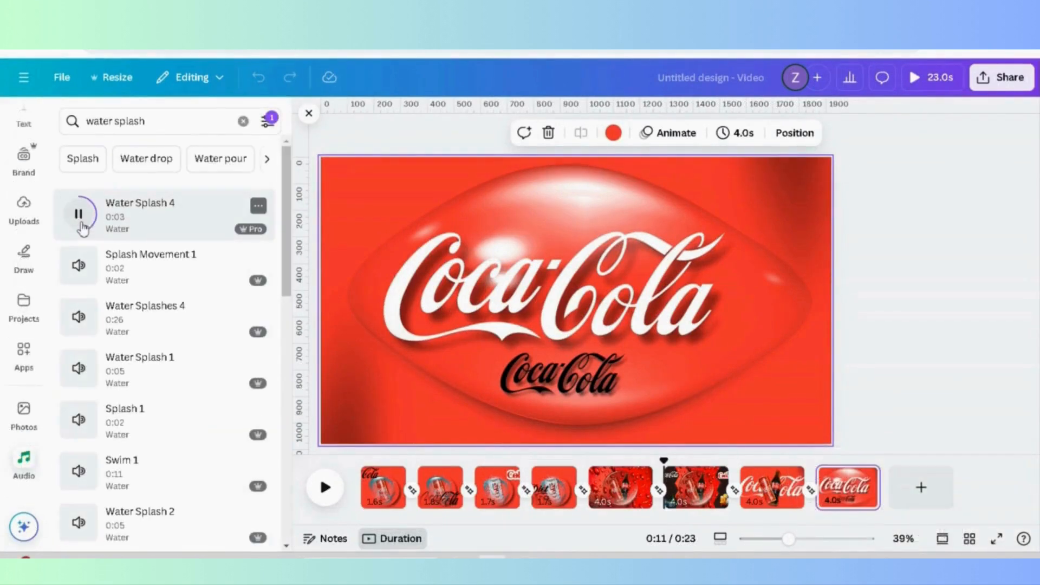
left_click(138, 215)
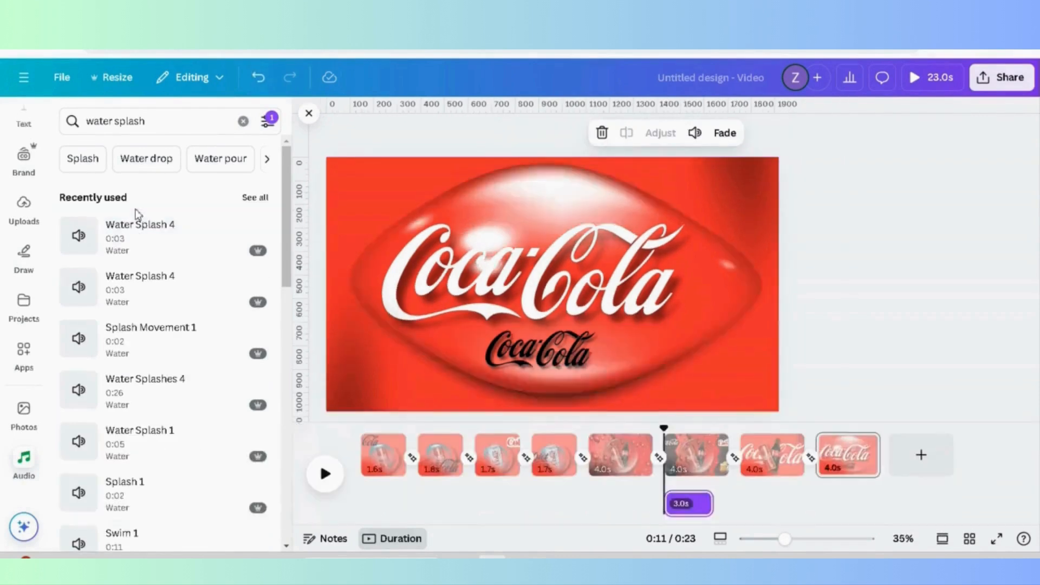
Step: Move the splash sound clip to the transition between the first two pages, trim it to 1.2 s and play it back
left_click(697, 510)
left_click_drag(697, 509, 422, 512)
left_click_drag(486, 503, 436, 507)
left_click_drag(389, 427, 362, 427)
left_click(325, 474)
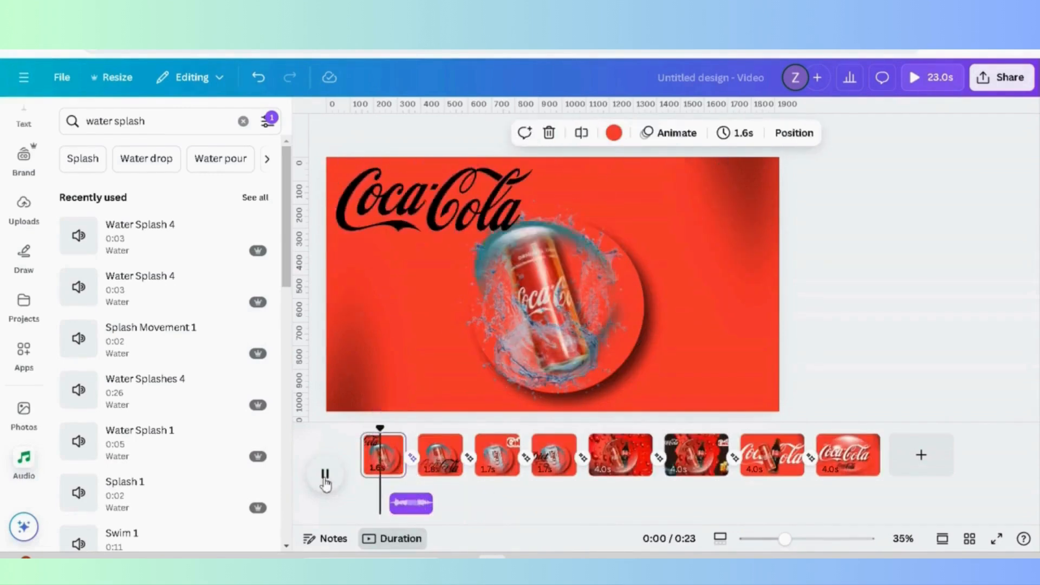
left_click(410, 505)
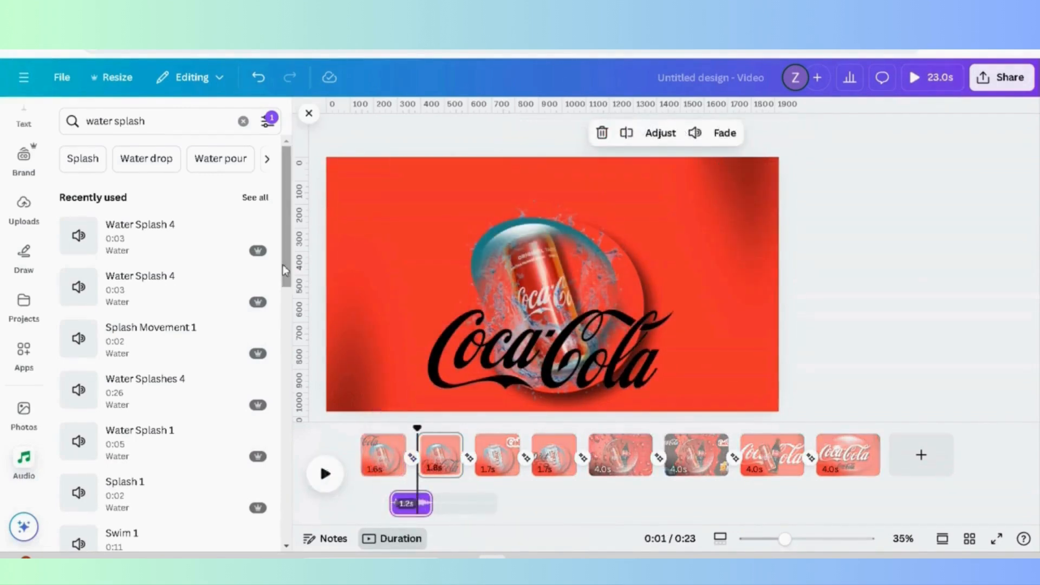
Step: Add the Splash Movement 1 sound effect and position it at the transition between the second and third pages
left_click(78, 344)
left_click(163, 338)
left_click_drag(449, 503, 490, 504)
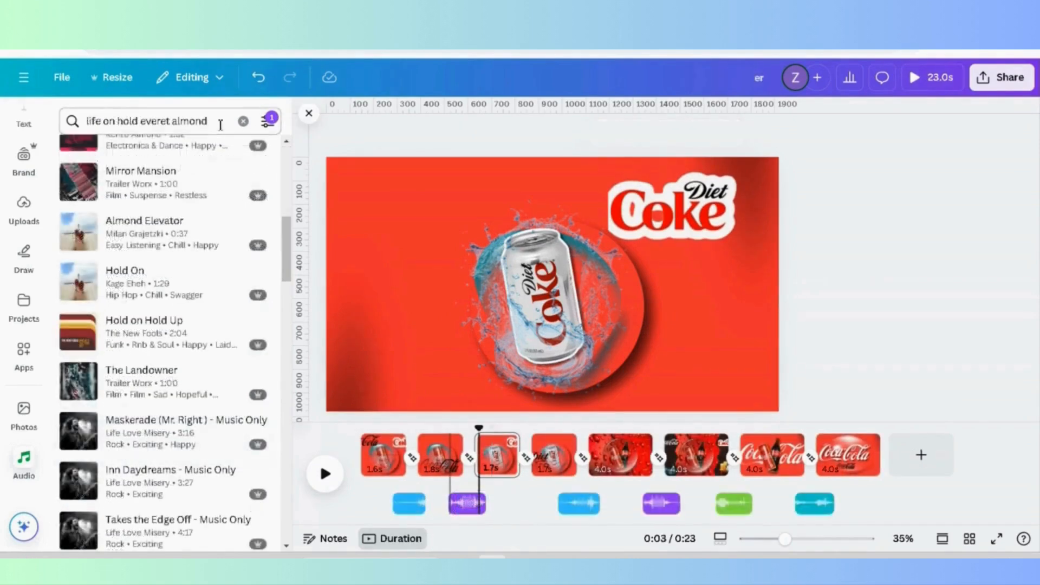
left_click(223, 123)
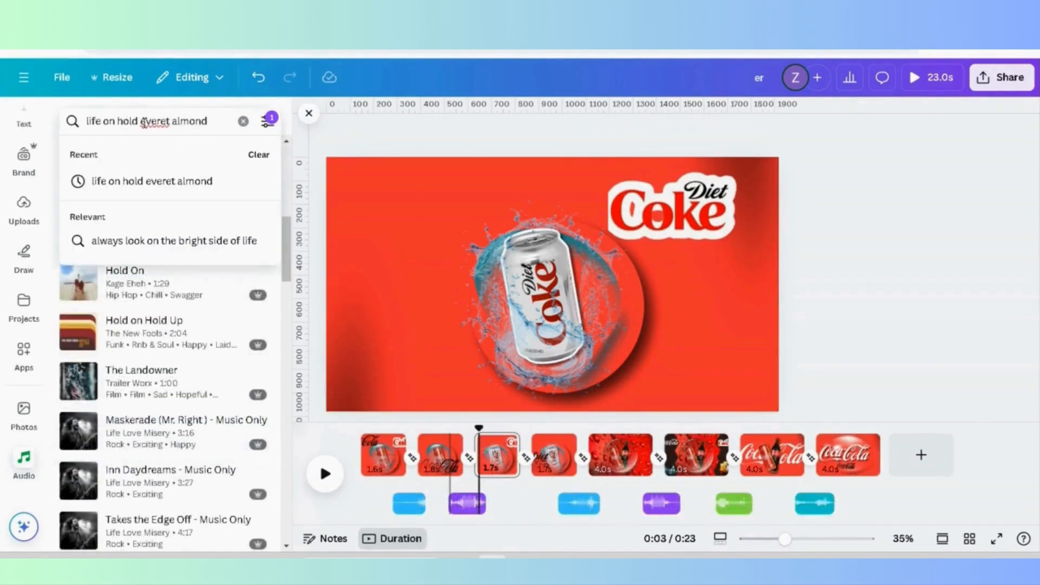
left_click(144, 123)
key("BackSpace")
key("BackSpace")
key("BackSpace")
key("BackSpace")
key("BackSpace")
key("BackSpace")
key("BackSpace")
key("BackSpace")
key("BackSpace")
key("BackSpace")
key("BackSpace")
key("BackSpace")
key("BackSpace")
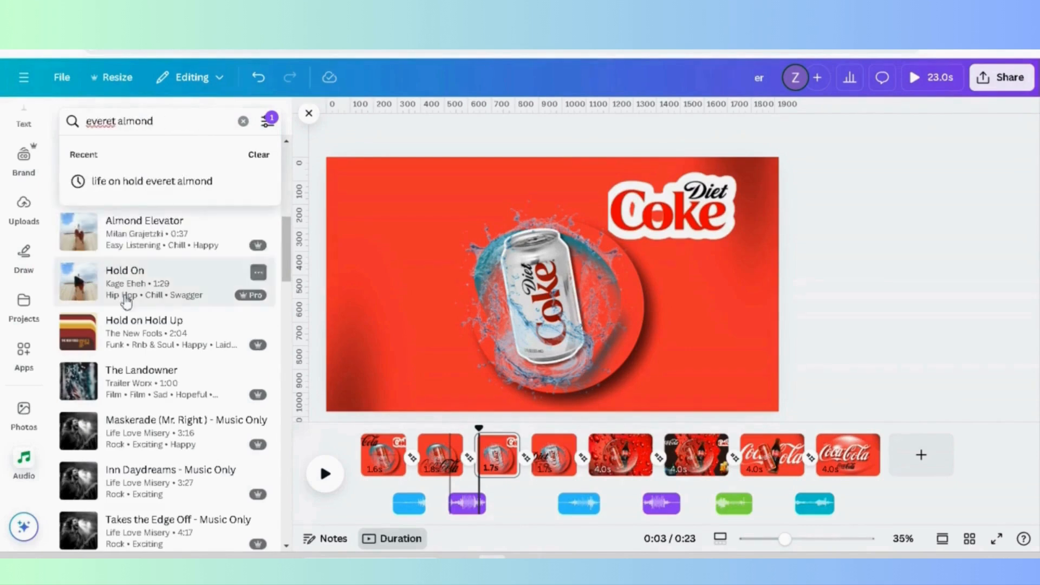
Step: Add the Hold on Hold Up music track from the start of the video and set its volume to 70
left_click(372, 453)
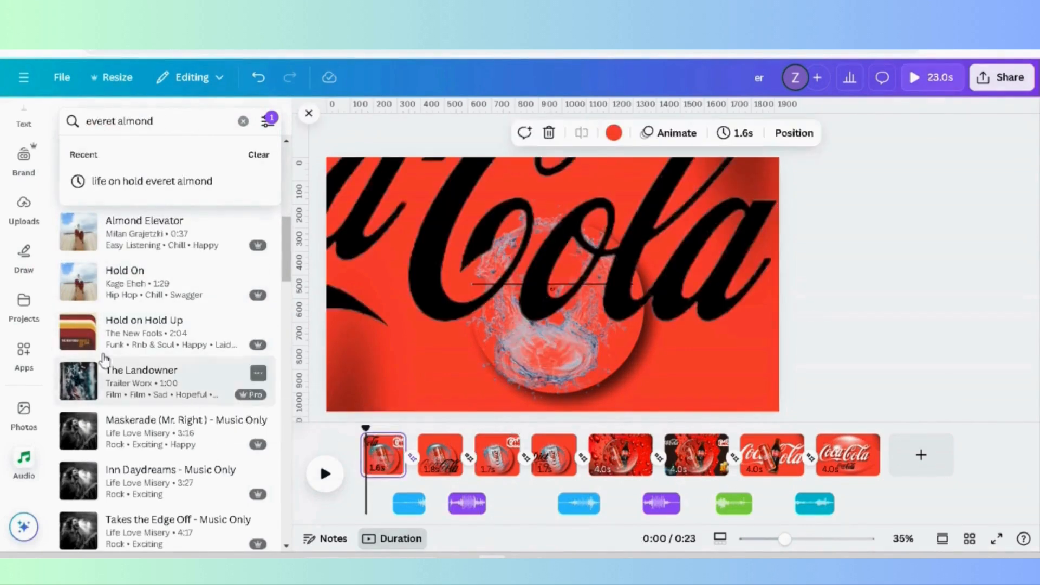
left_click_drag(81, 328, 357, 320)
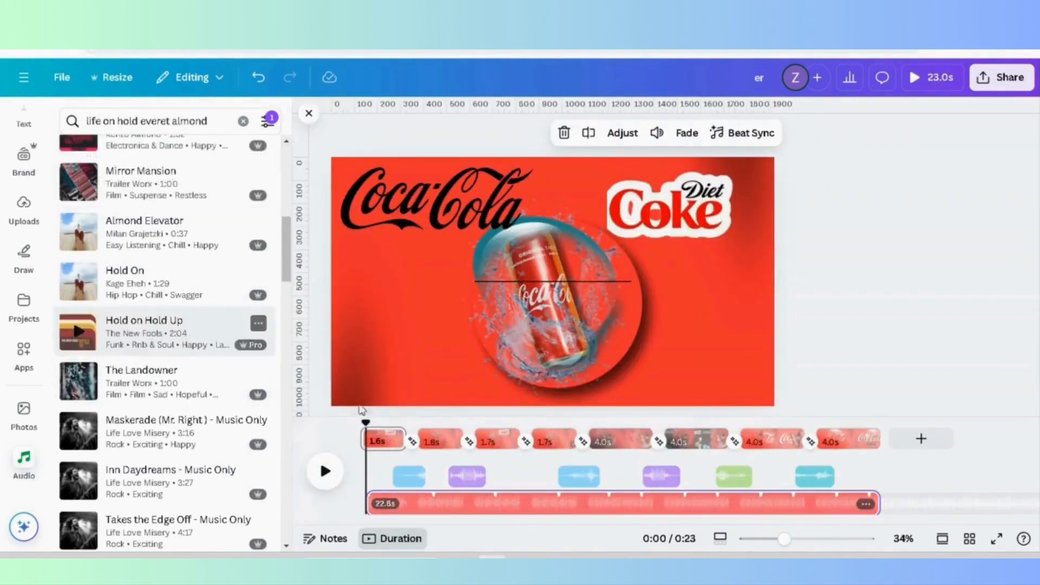
left_click(418, 507)
right_click(418, 506)
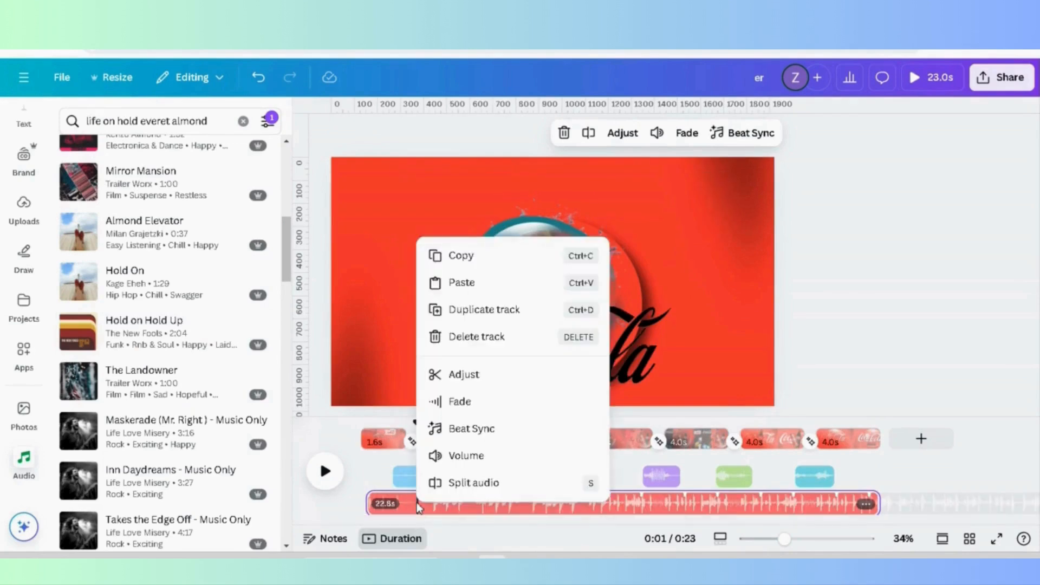
left_click(465, 456)
left_click_drag(597, 218, 588, 219)
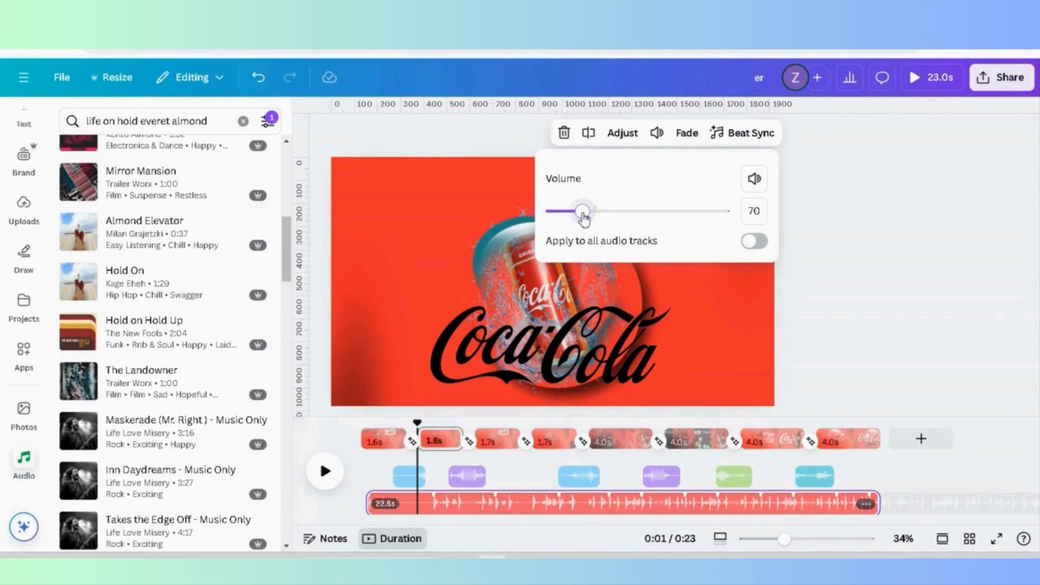
Step: Give the music track a 0.5 s fade-in and a 5.0 s fade-out, and toggle the display of its beat markers
right_click(484, 502)
left_click(543, 405)
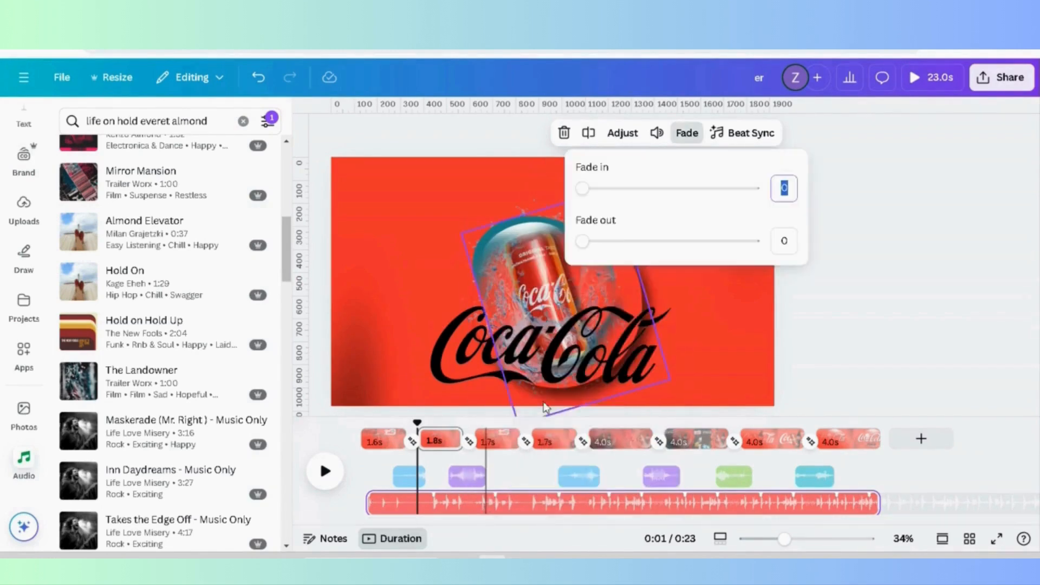
left_click(598, 189)
left_click(757, 241)
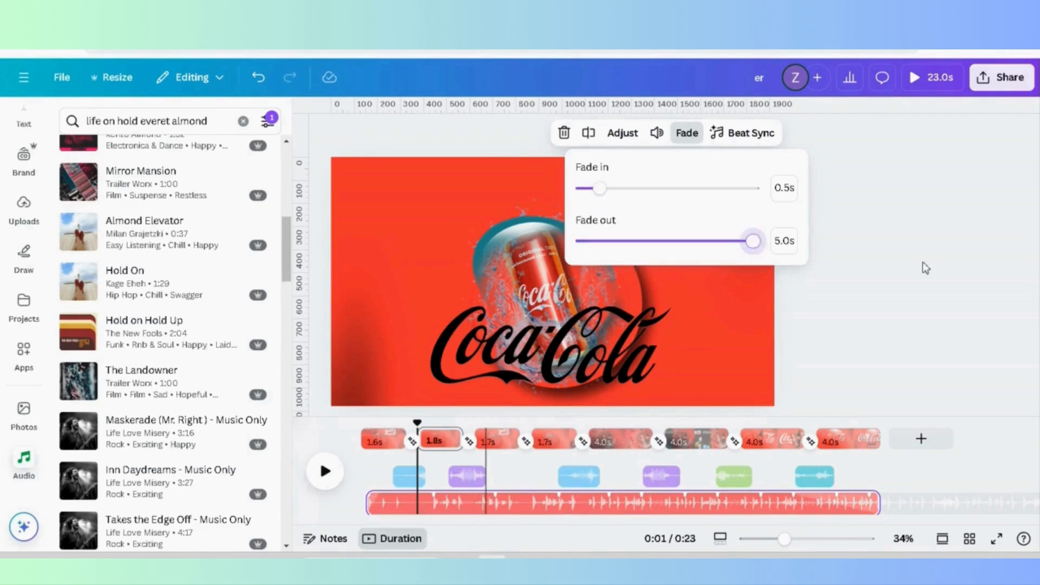
left_click(750, 132)
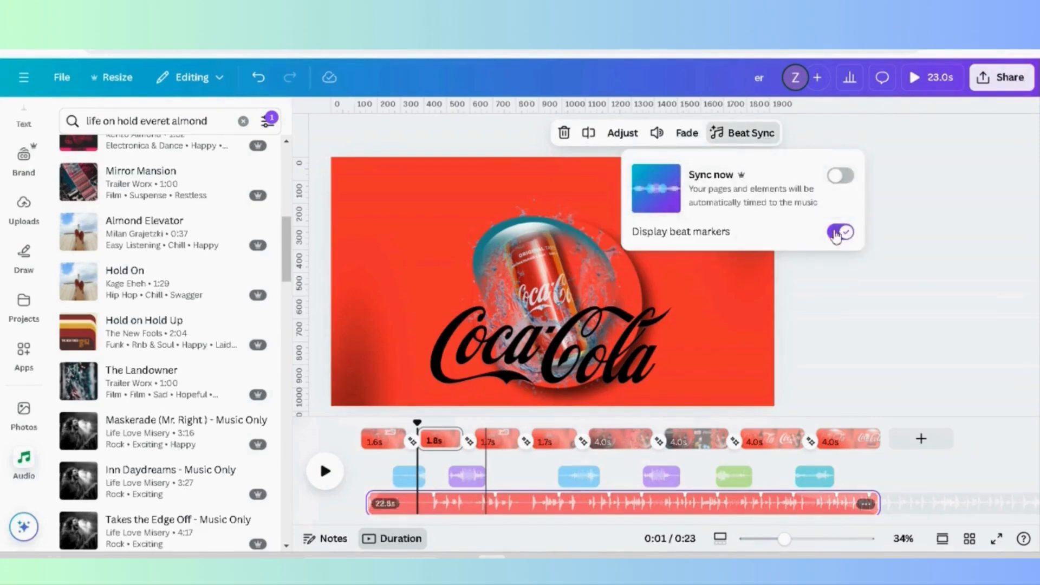
left_click(839, 231)
Step: Search the audio library for "music" and refine the search to "music instrument"
type("ic")
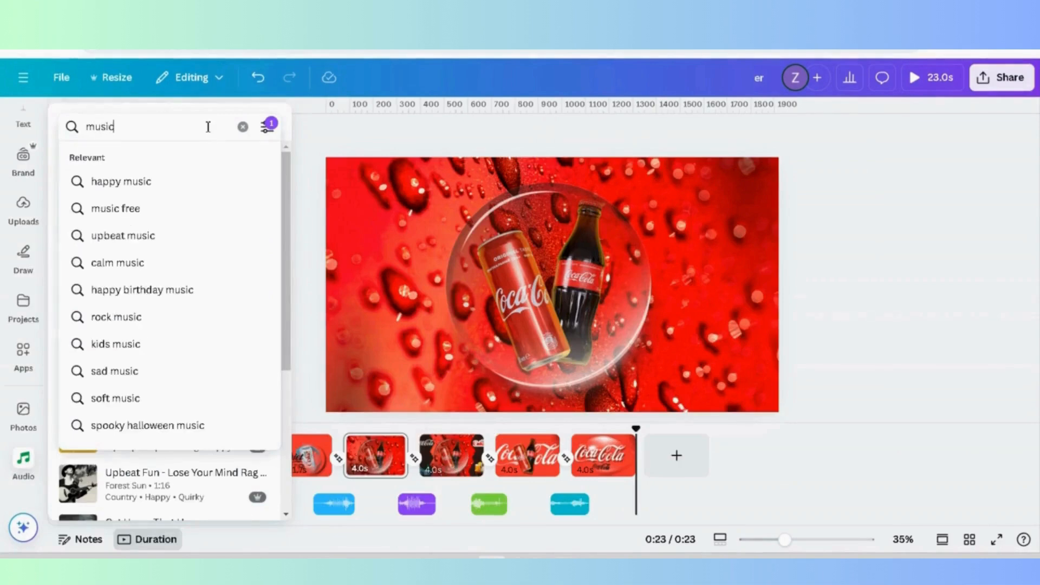
key("Return")
left_click(208, 127)
type("instrument")
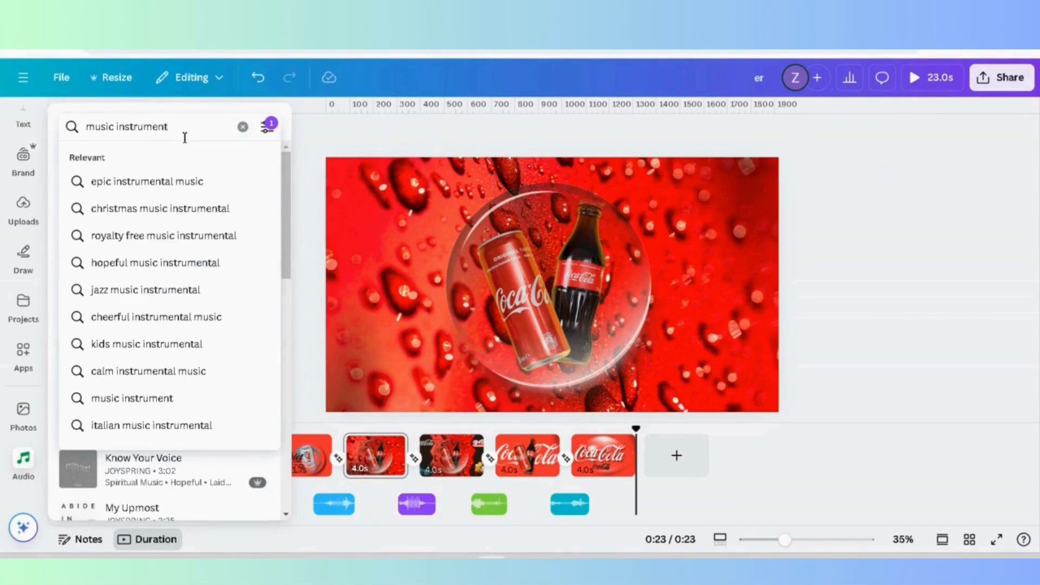